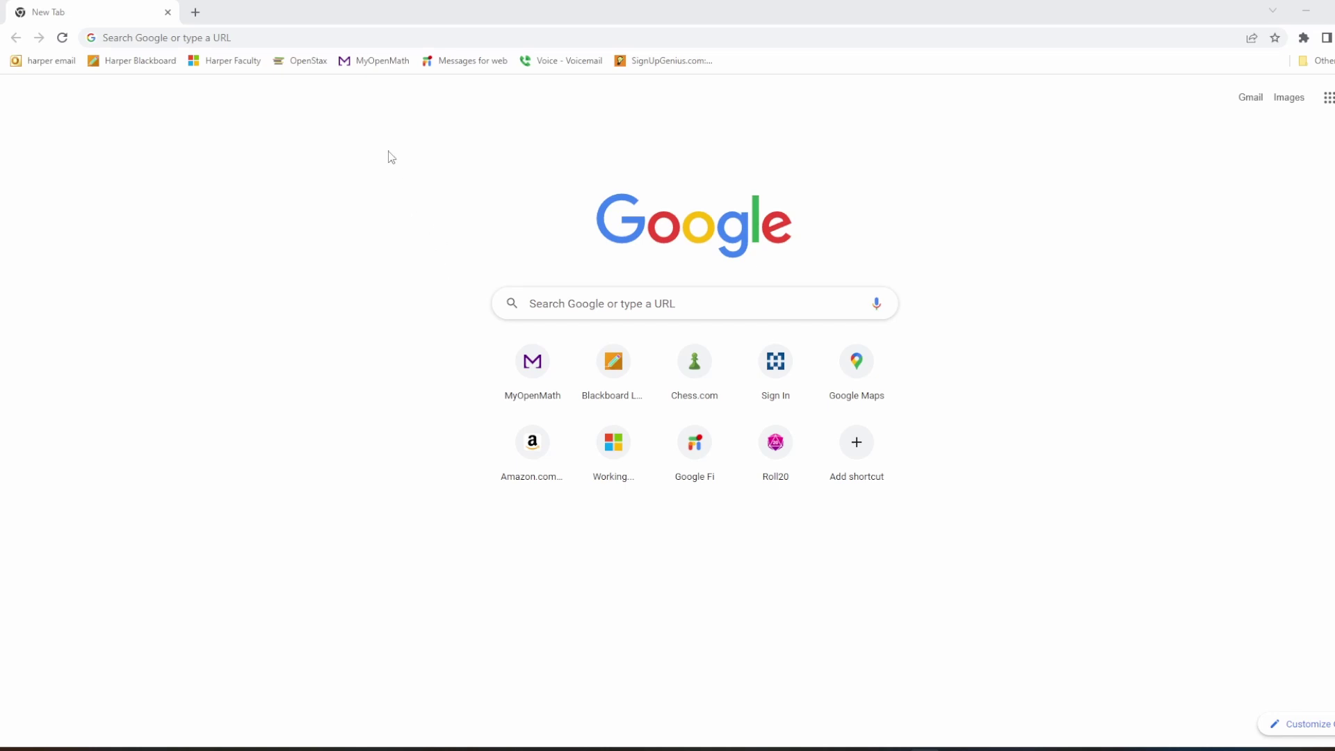
Step: Log in to MyOpenMath with the saved instructor credentials and scroll down the dashboard's course list
left_click(378, 60)
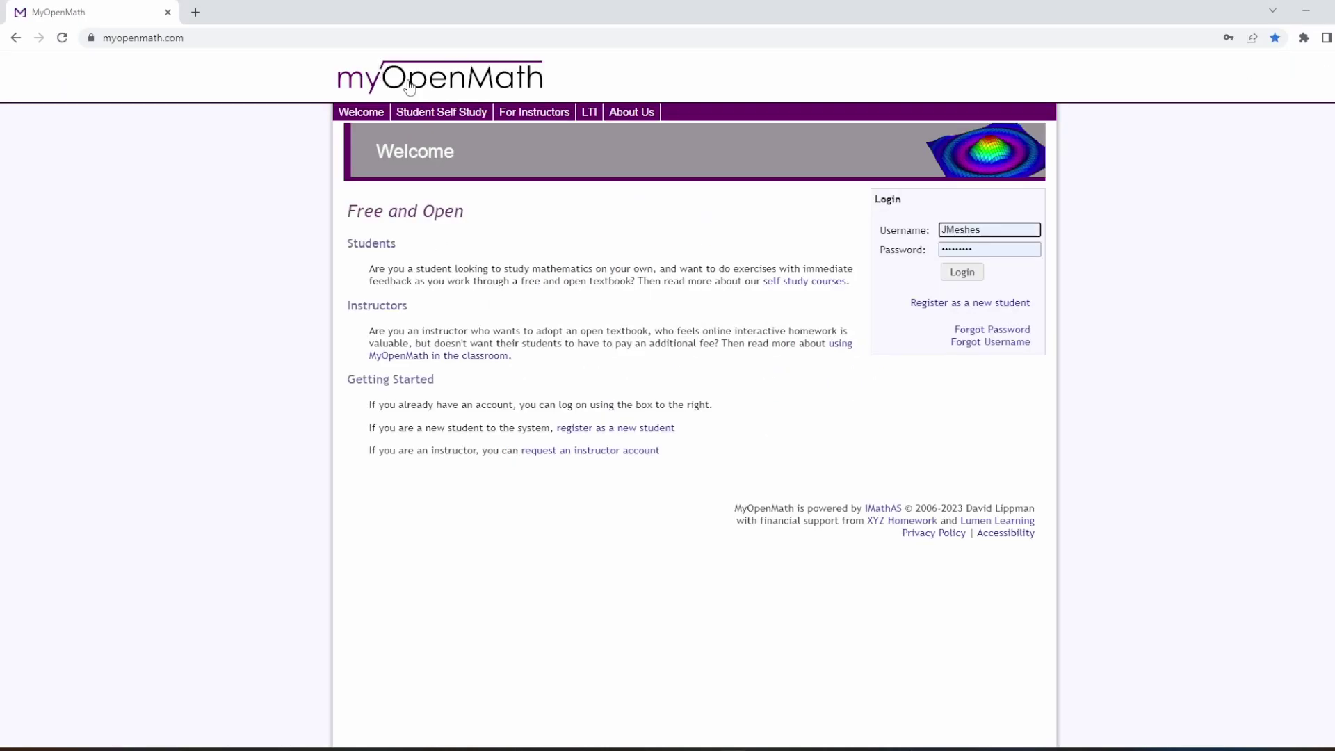
left_click(963, 273)
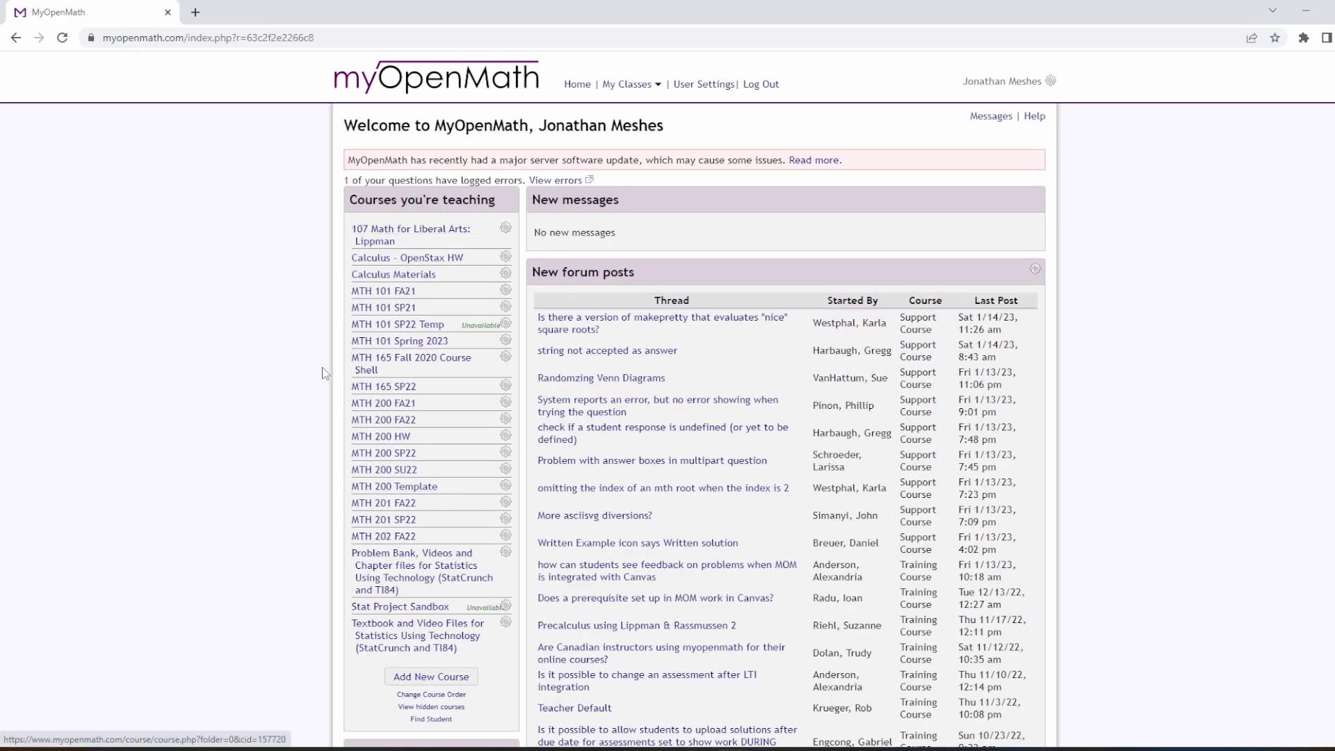
scroll(262, 373, "down", 1)
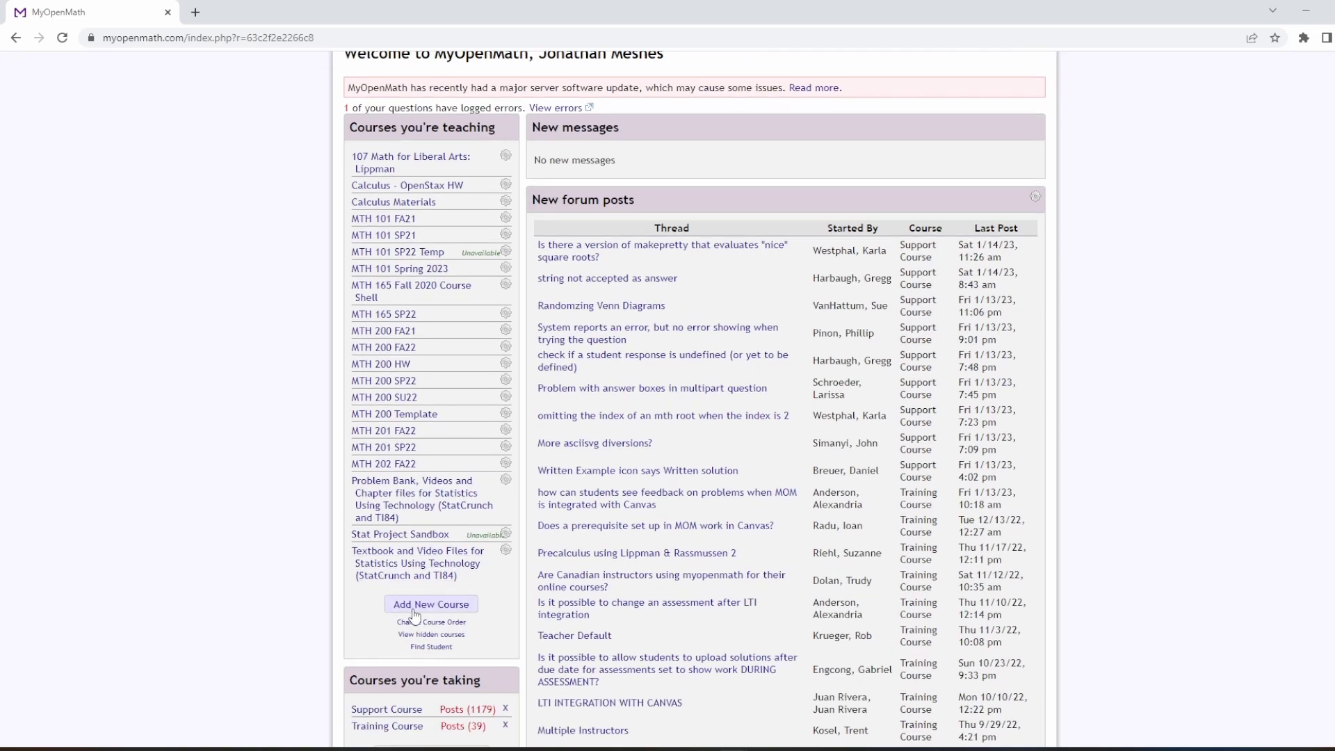
Step: Start a new course that copies from your own or a colleague's course
left_click(442, 611)
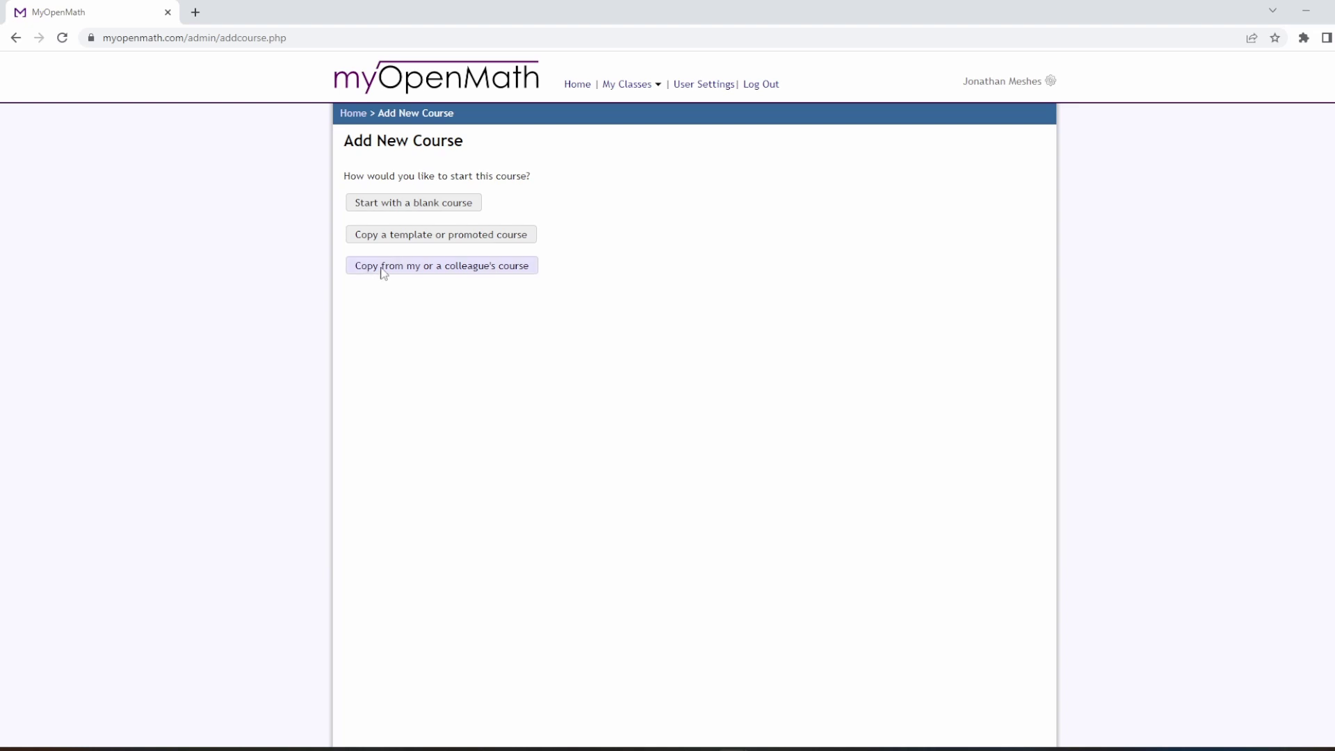
left_click(494, 271)
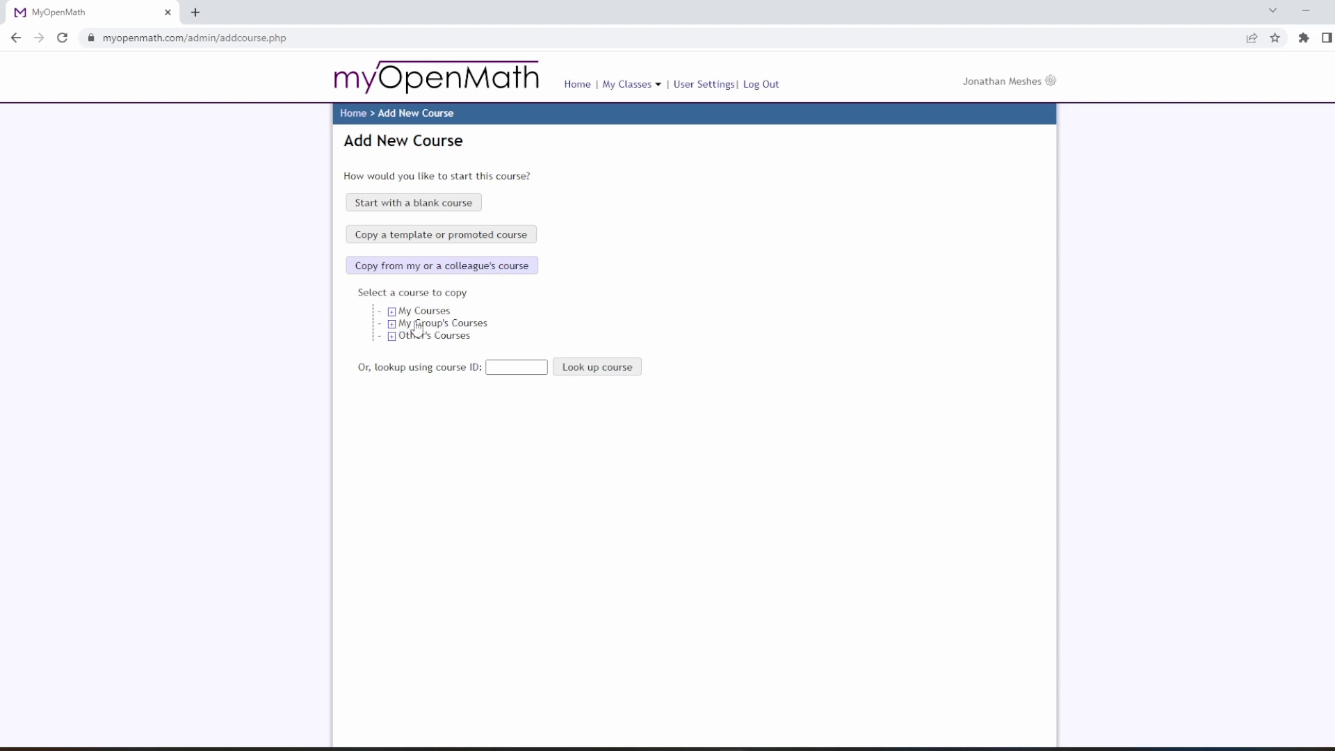
left_click(506, 371)
left_click(514, 344)
Step: Pick MTH 101 Spring 2023 under My Courses as the copy source
left_click(393, 325)
scroll(321, 419, "down", 5)
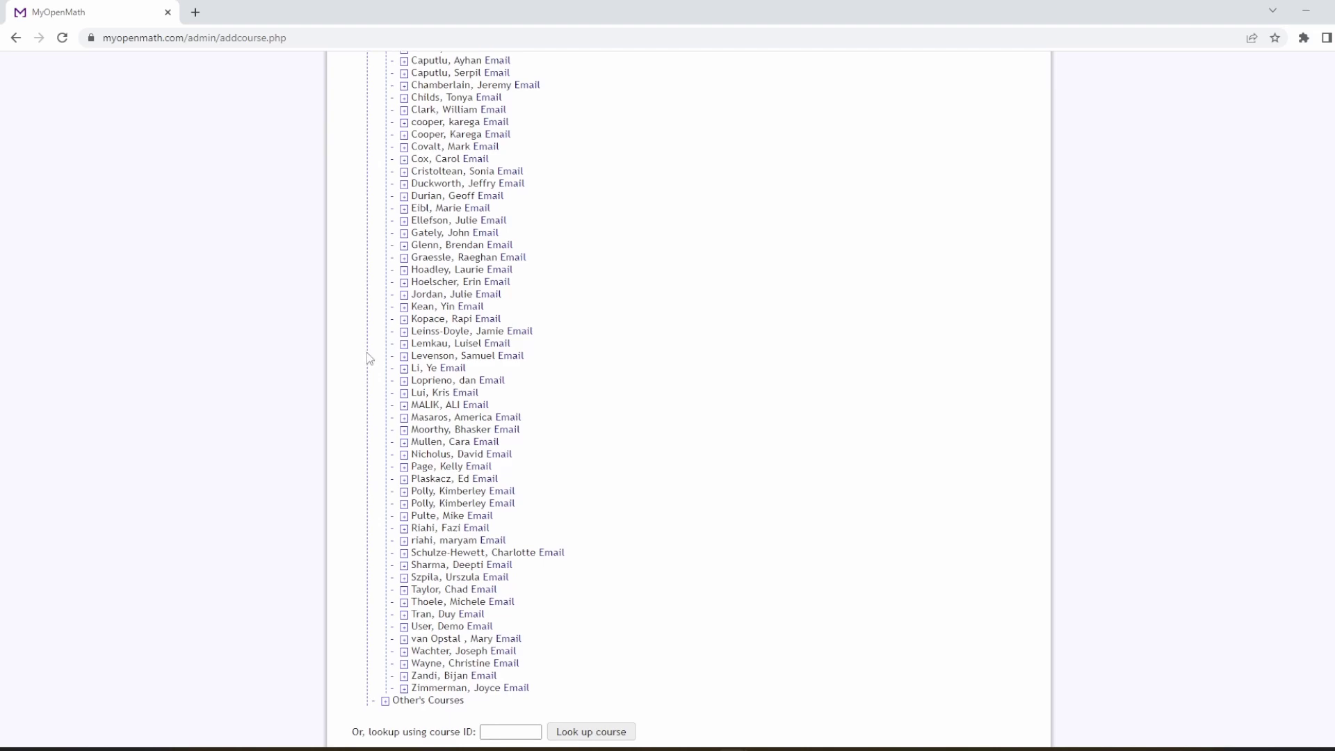
scroll(448, 408, "up", 5)
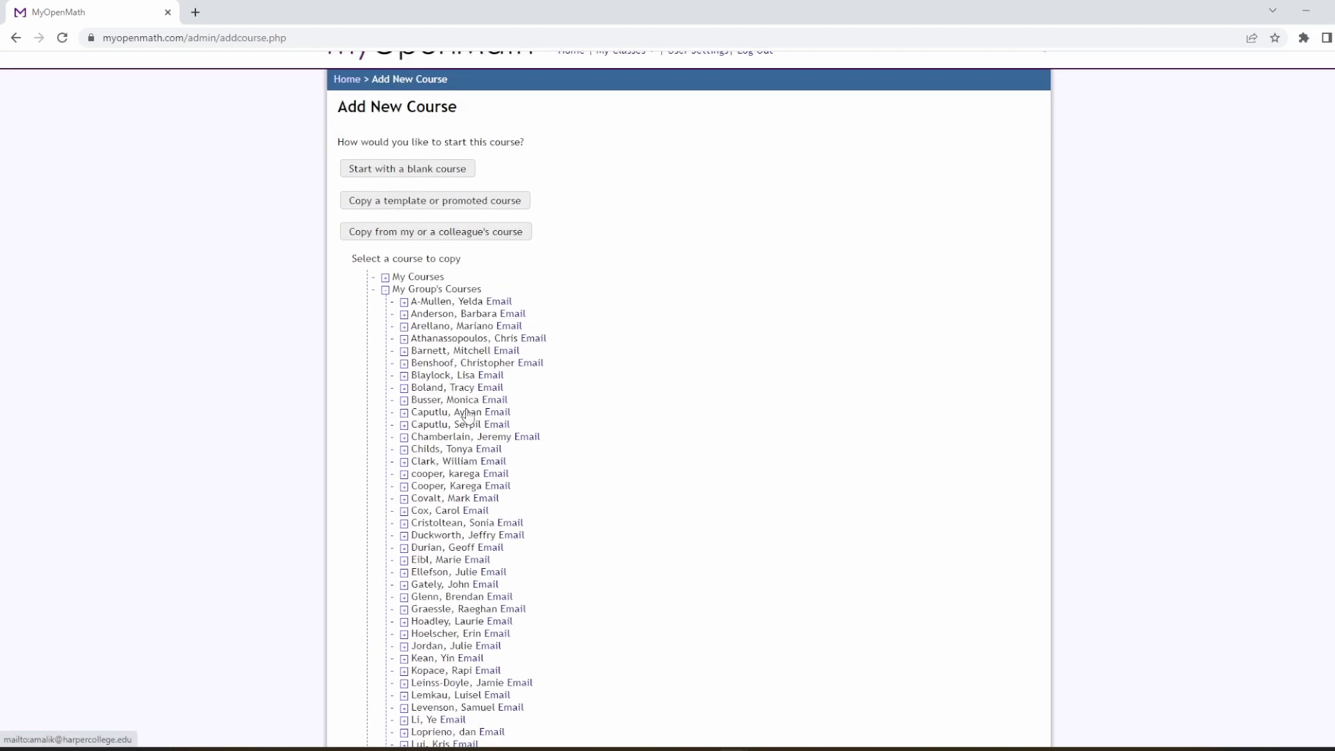
left_click(385, 288)
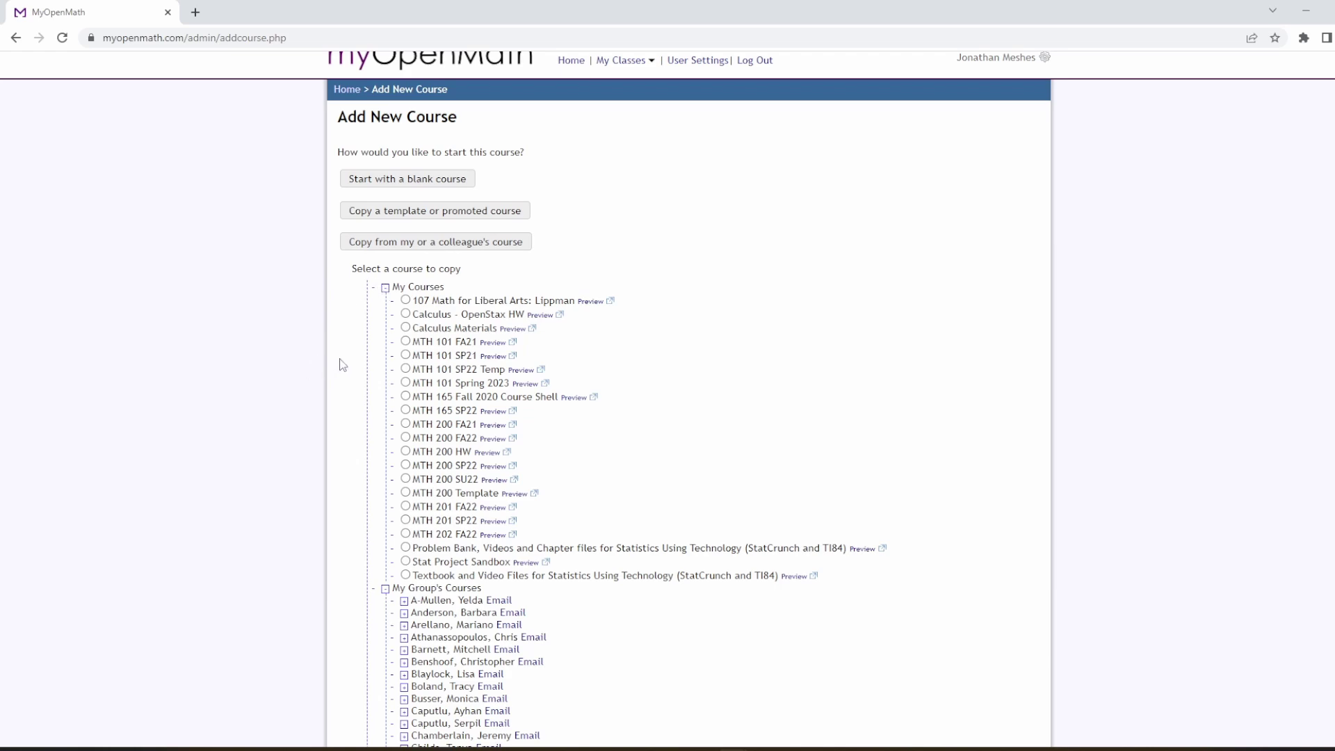
left_click(415, 383)
scroll(317, 411, "down", 7)
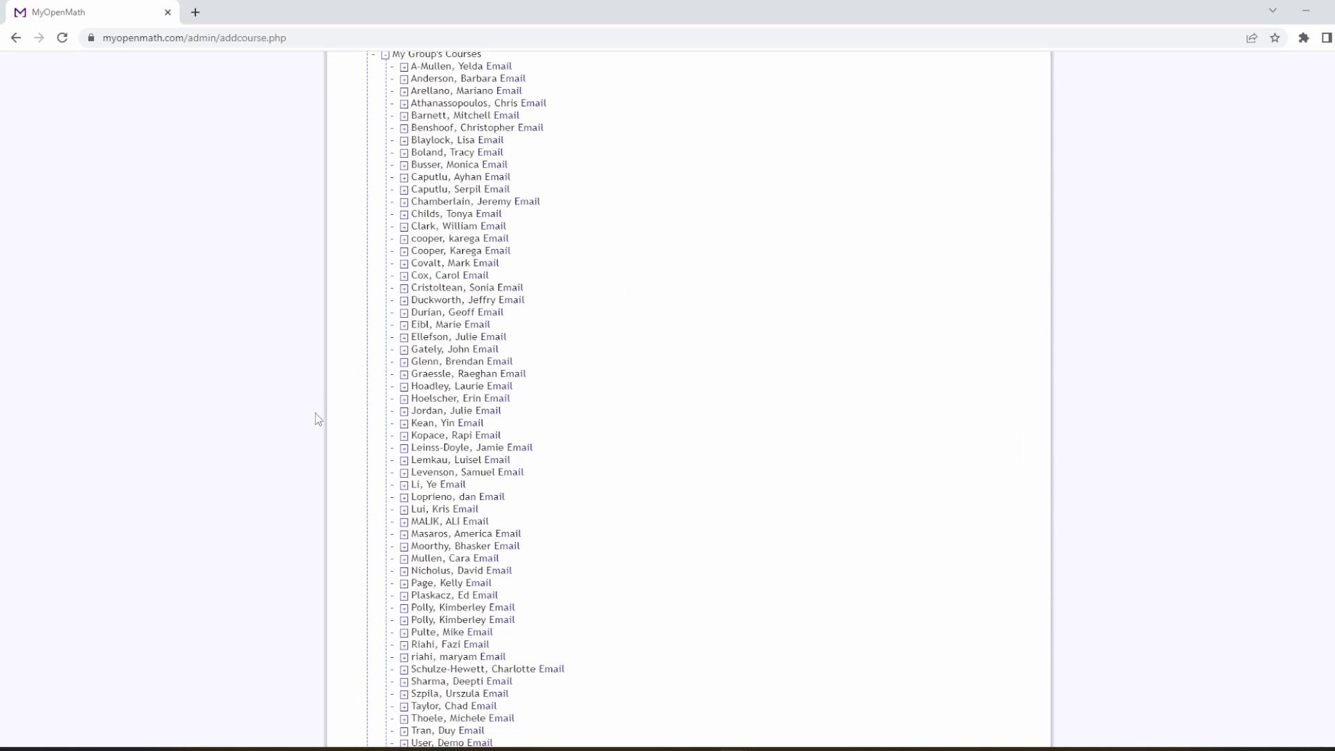
scroll(318, 419, "down", 2)
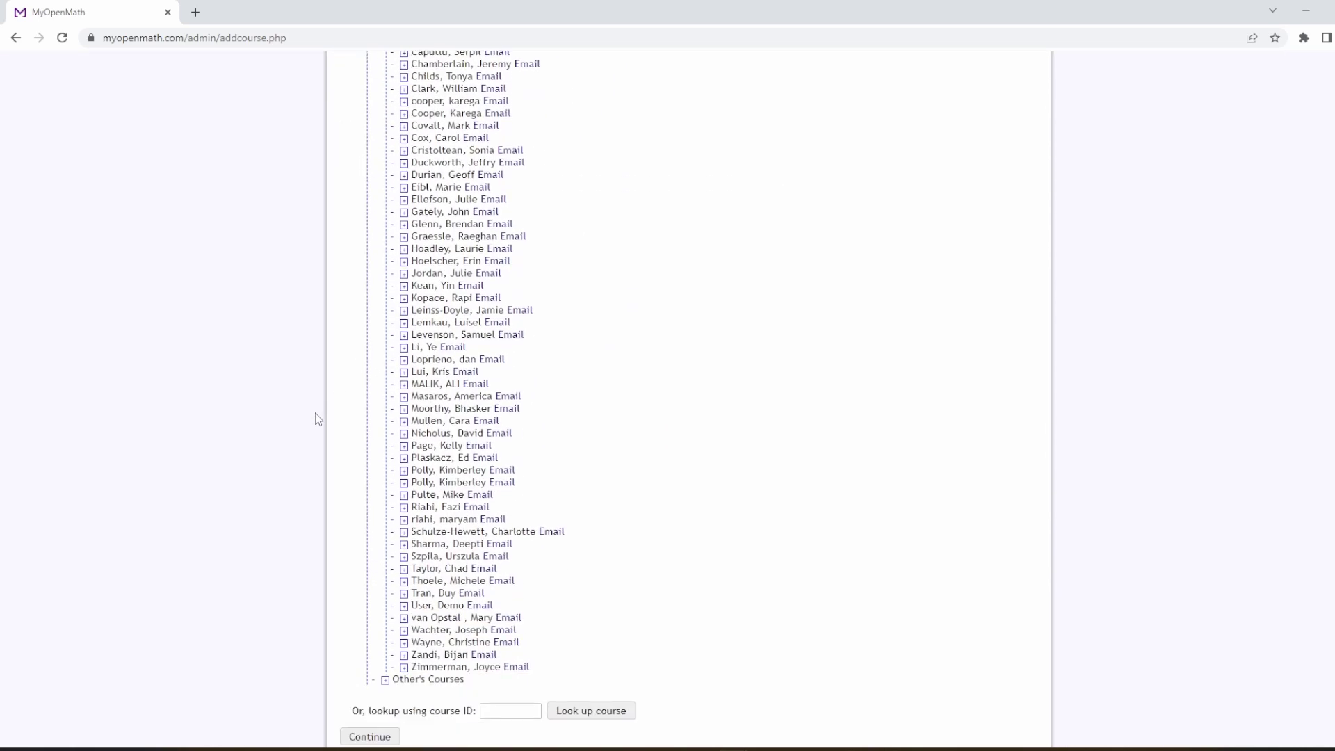
Step: Continue to the new-course form and expand Course Copy Options, Availability and Access, LMS Integration (LTI) and Additional Options
left_click(369, 738)
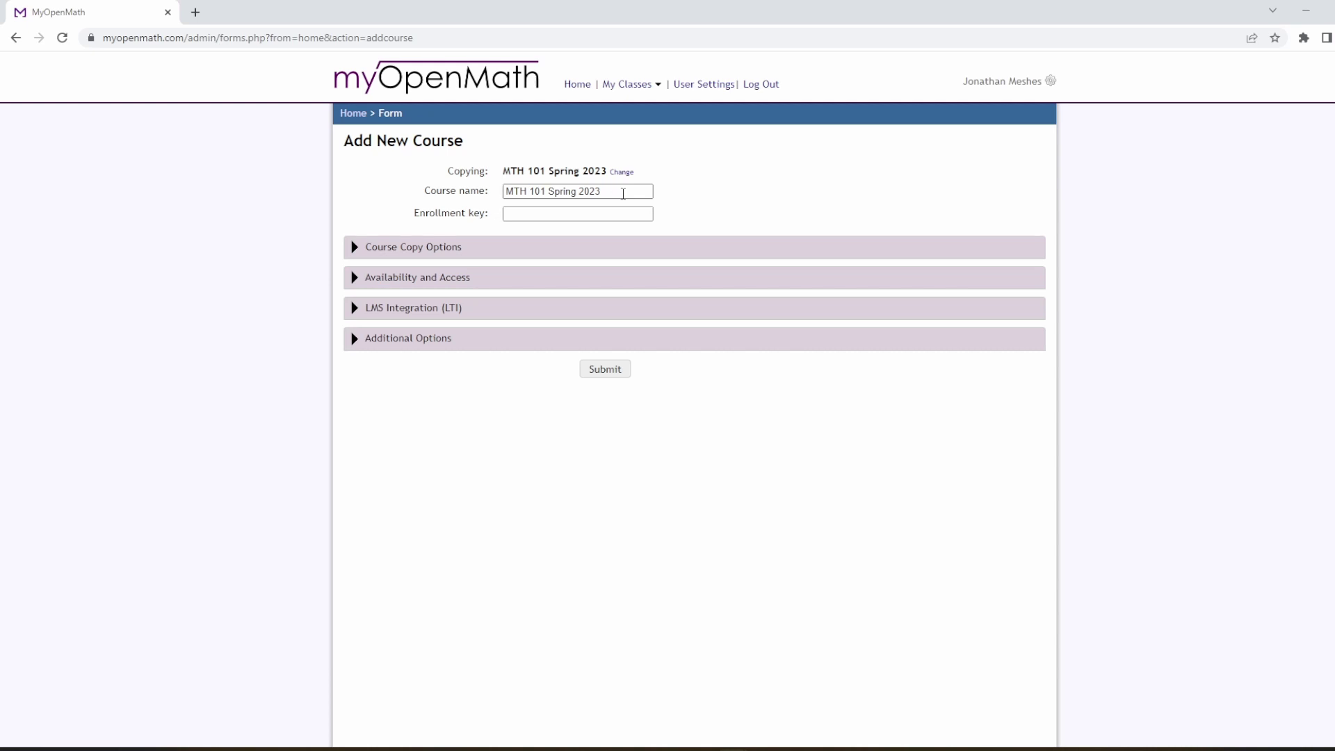
left_click(432, 249)
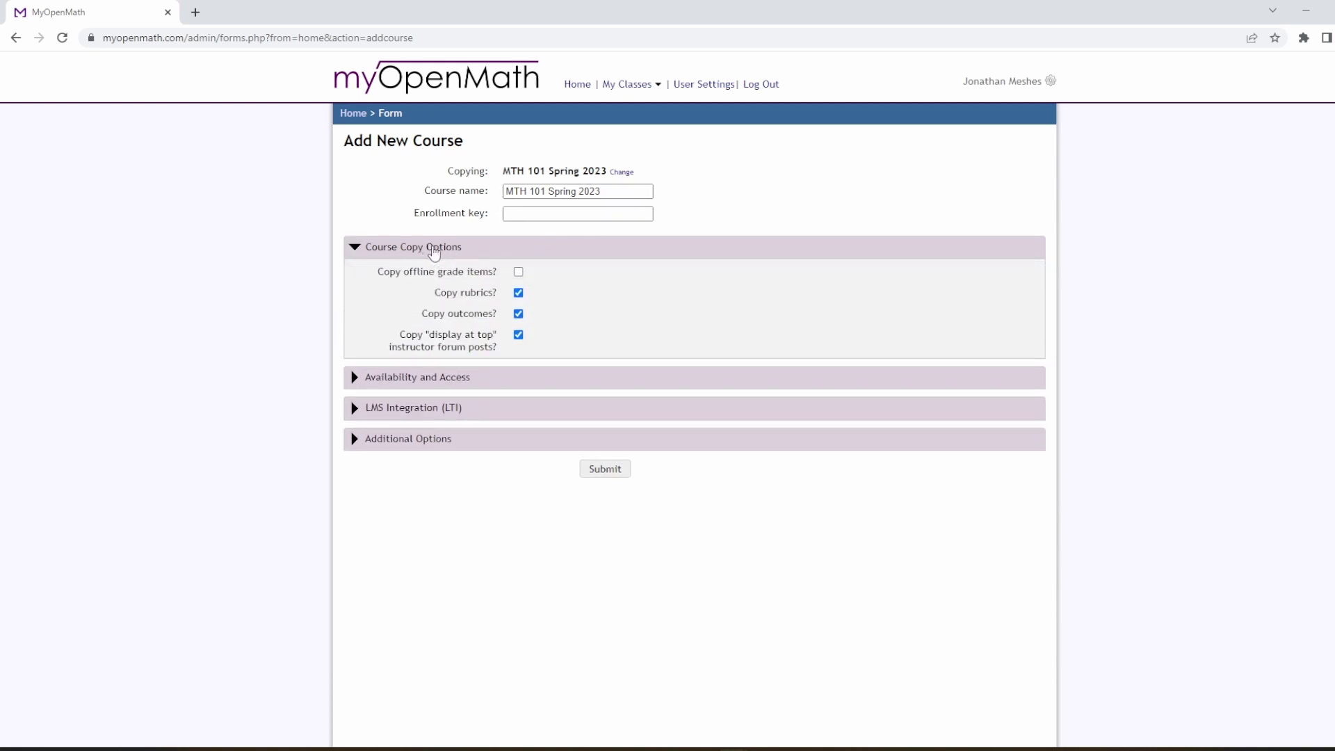
left_click(434, 408)
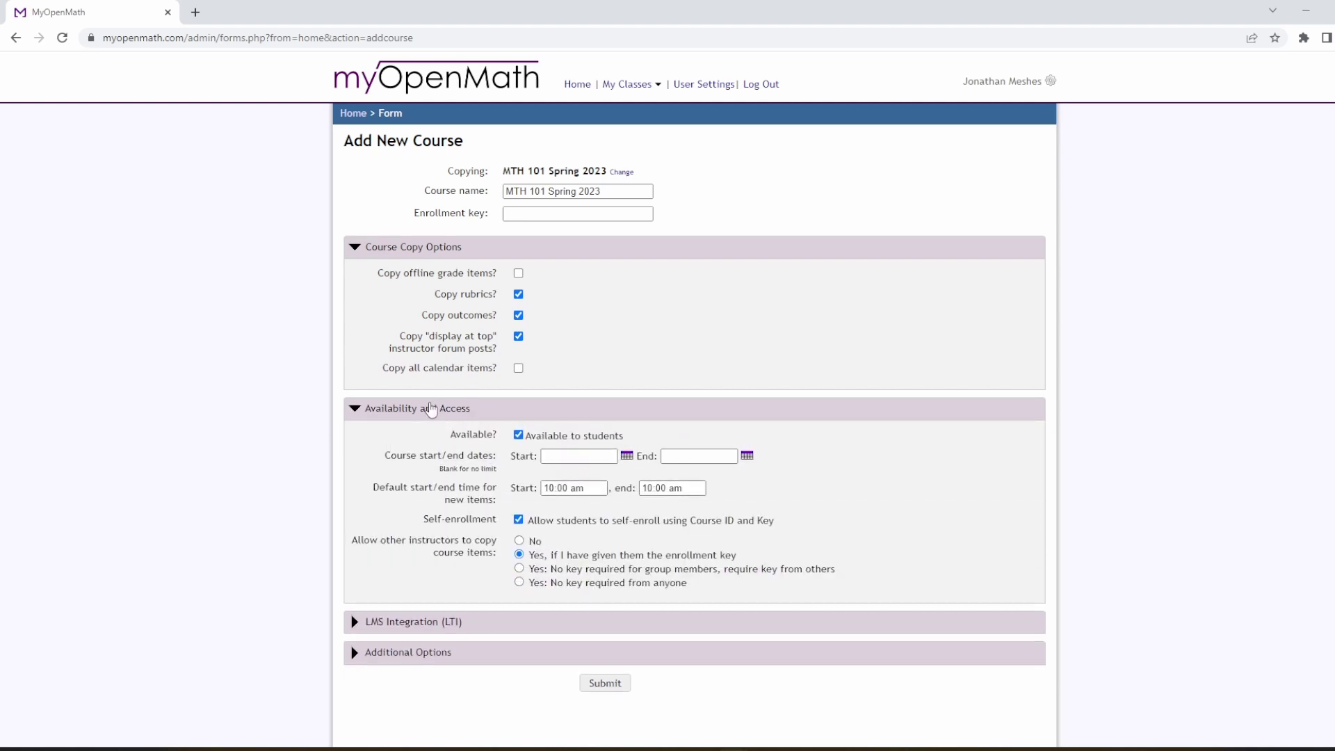
left_click(439, 625)
scroll(436, 645, "down", 1)
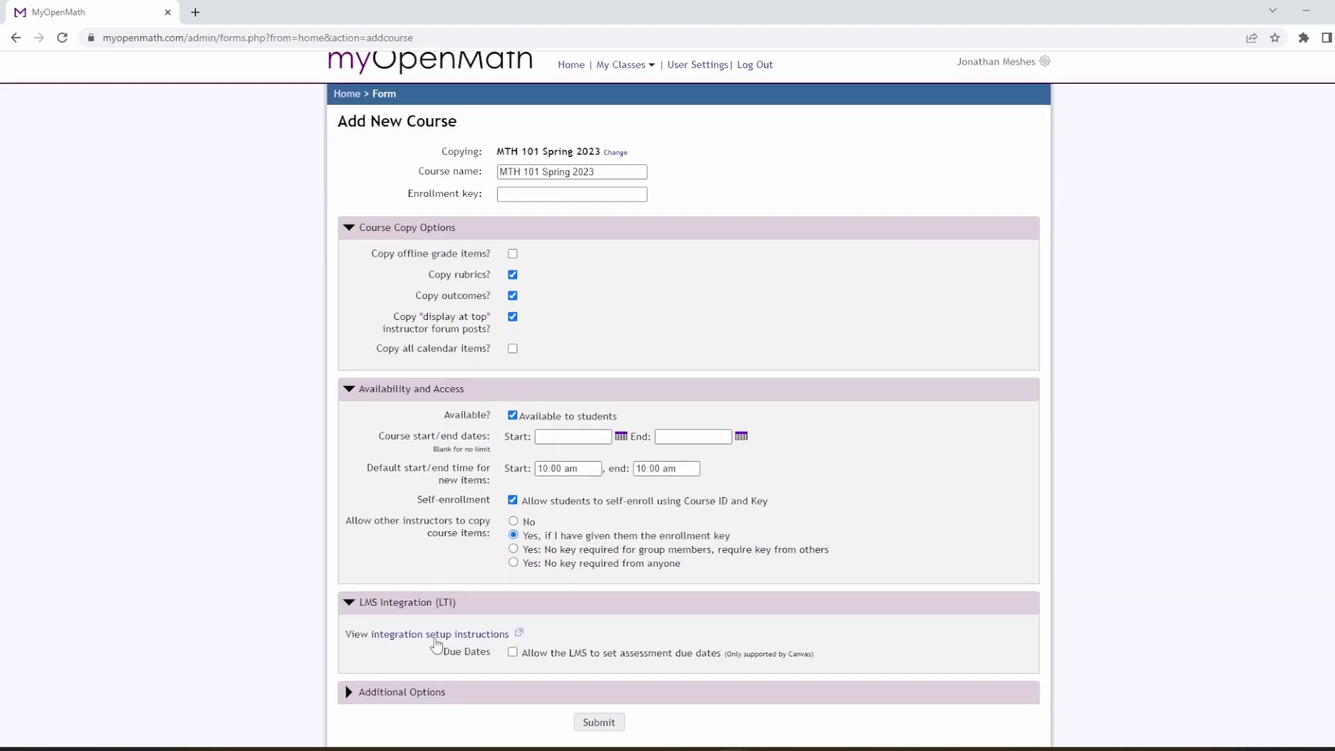
left_click(431, 691)
scroll(417, 490, "down", 2)
scroll(407, 444, "down", 2)
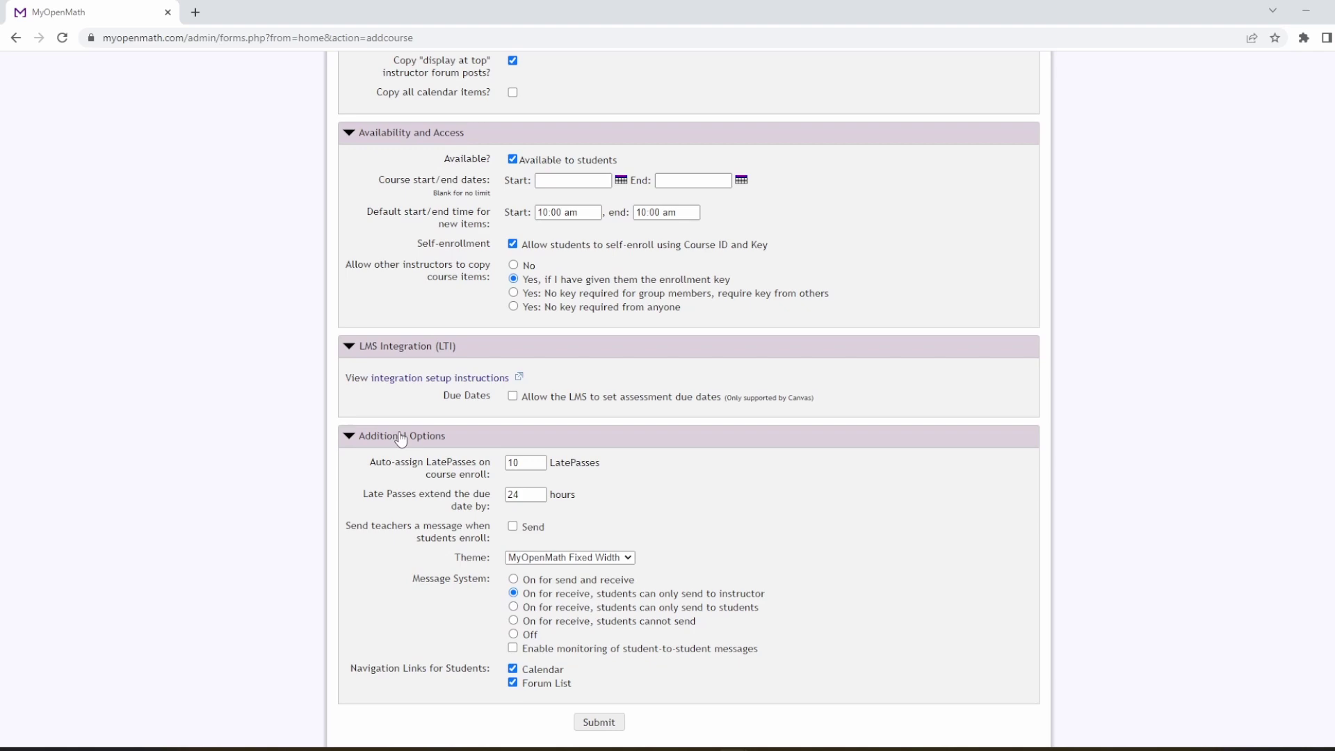
scroll(401, 438, "up", 2)
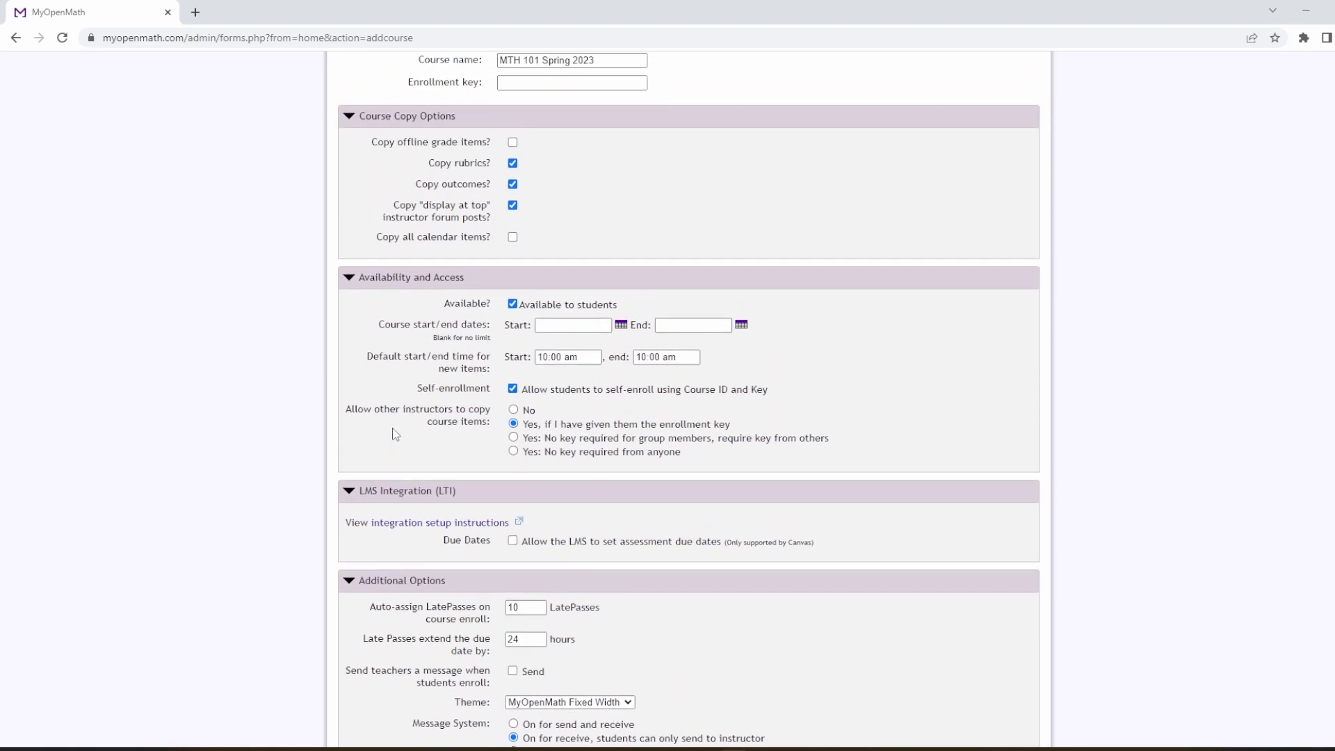
scroll(397, 428, "up", 1)
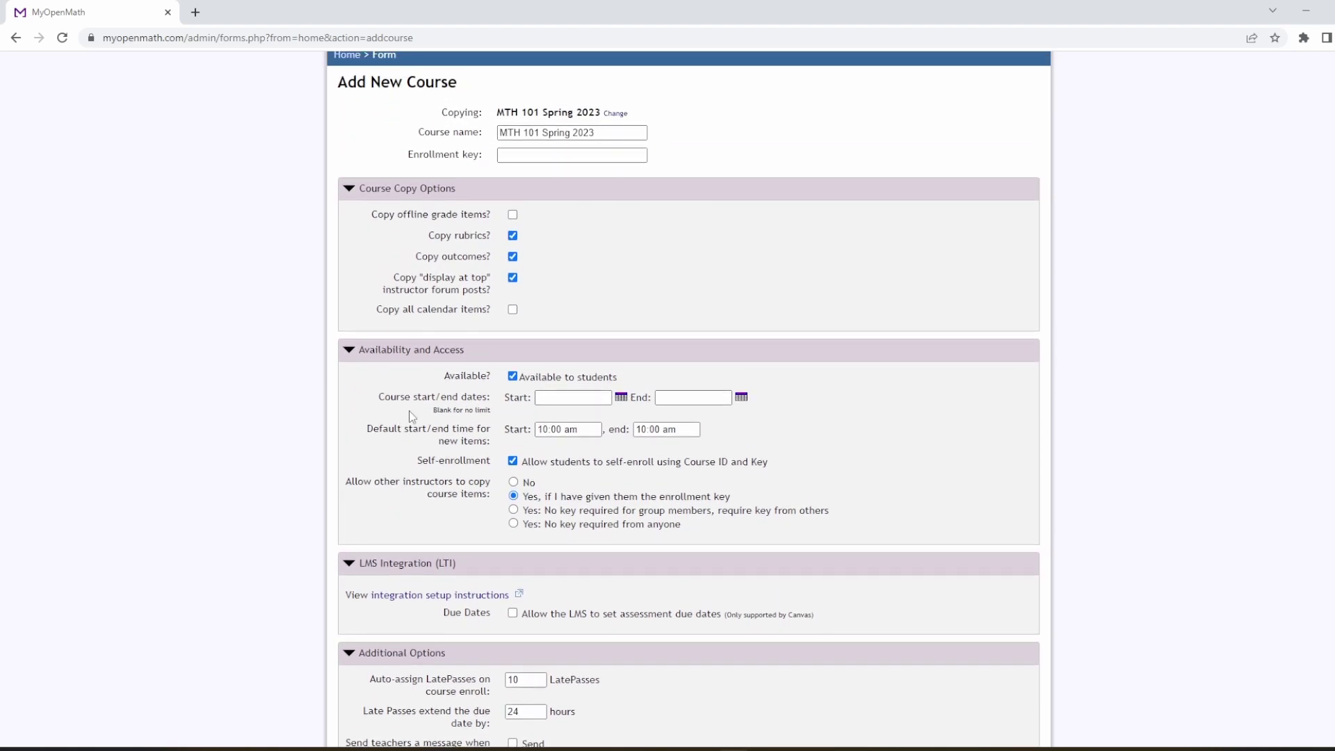
scroll(414, 389, "down", 1)
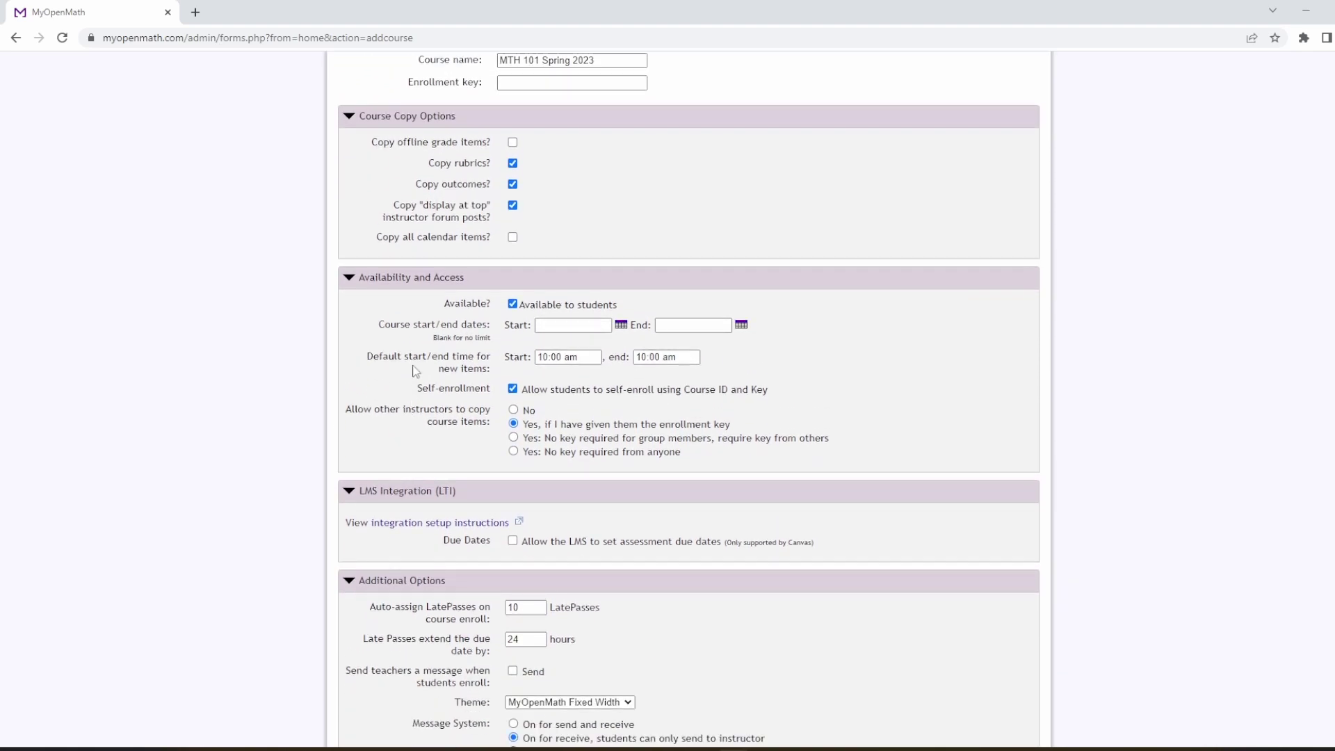
Step: Change the default start time to 8:00 am and the default end time to 11:59 pm
double_click(547, 356)
type("8")
double_click(642, 356)
type("11")
key("Right")
key("Right")
key("Right")
key("BackSpace")
key("BackSpace")
type("59")
key("Right")
key("shift+Right")
type("p")
scroll(257, 436, "down", 2)
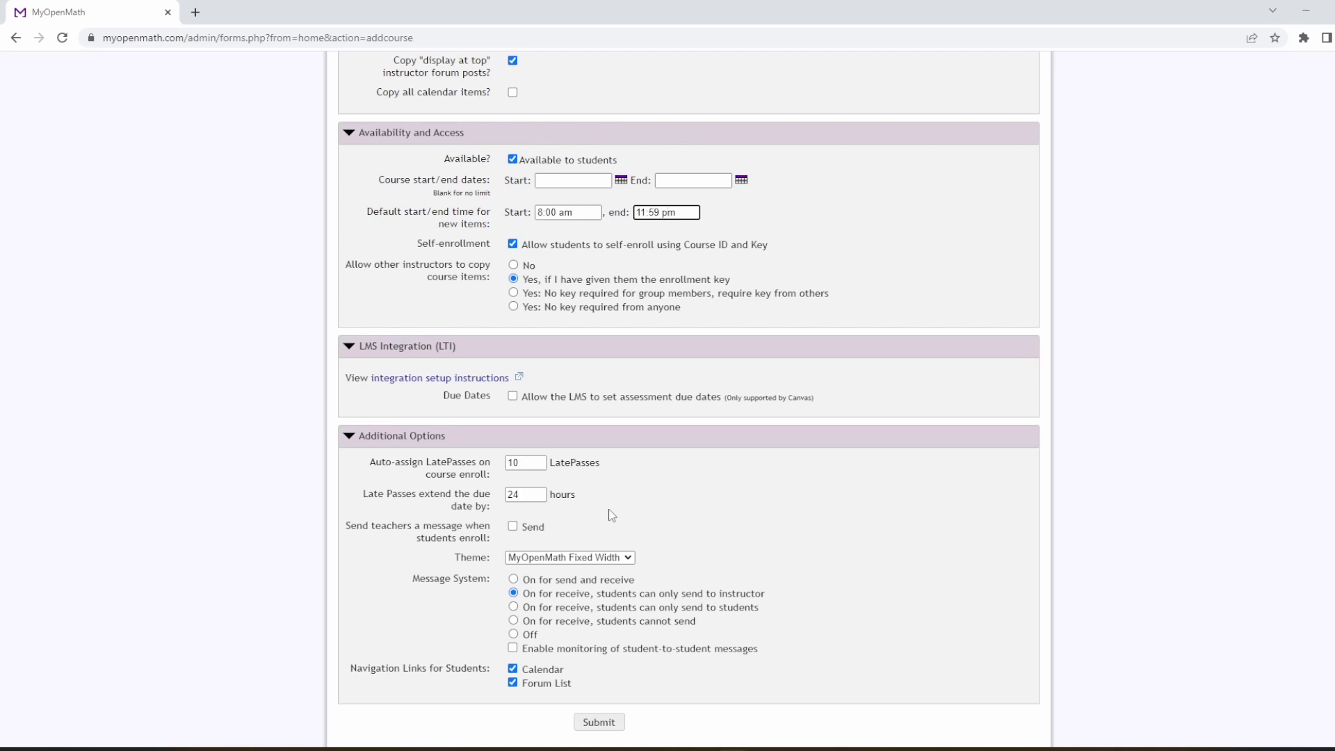
left_click(524, 463)
left_click(669, 477)
left_click(530, 462)
left_click(529, 494)
double_click(529, 494)
left_click(526, 494)
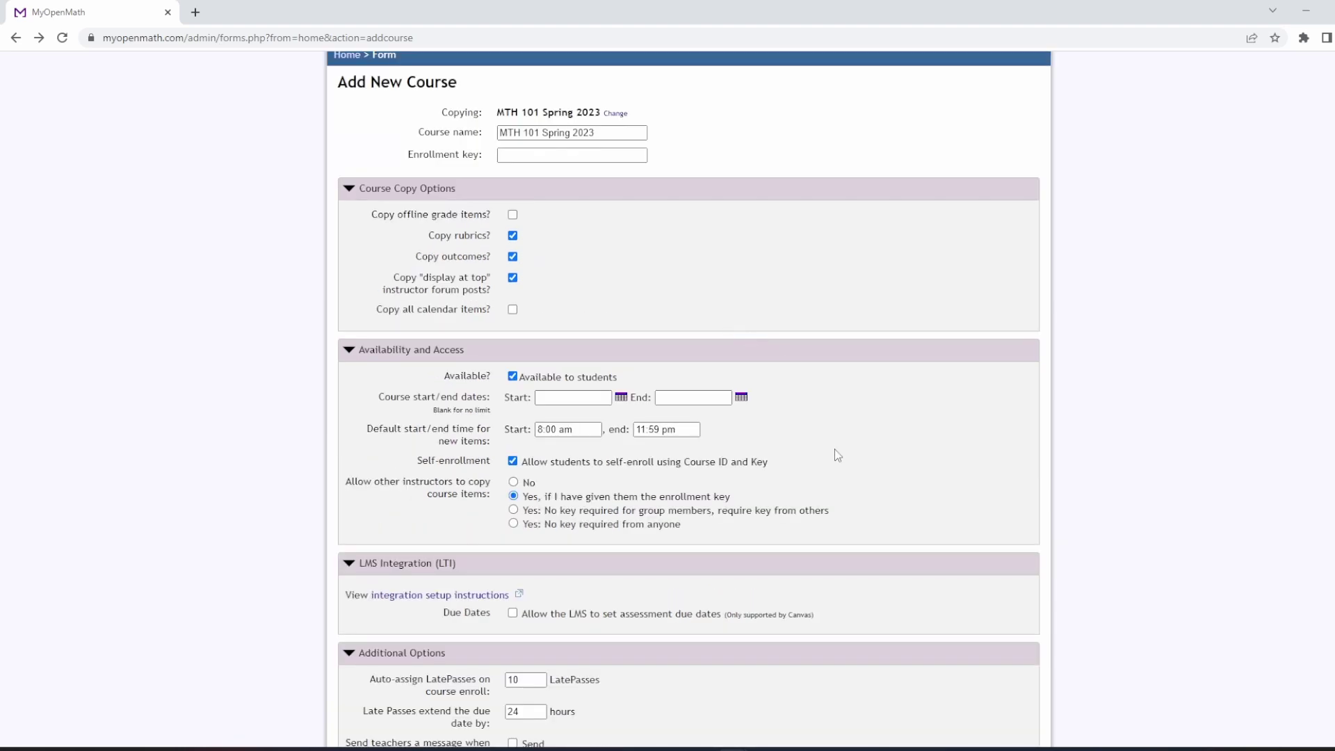
scroll(837, 463, "down", 2)
scroll(836, 464, "down", 1)
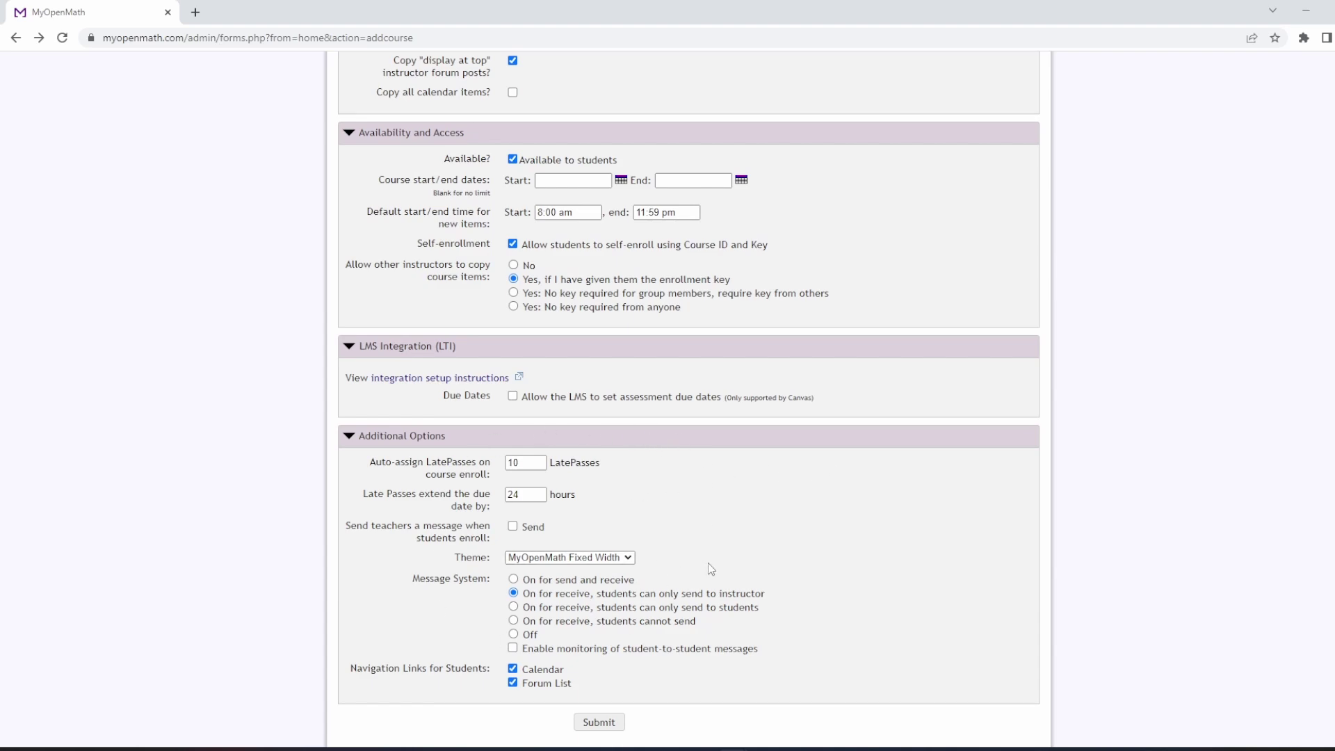
Step: Submit the settings and enter the newly created MTH 101 Spring 2023 course
left_click(600, 722)
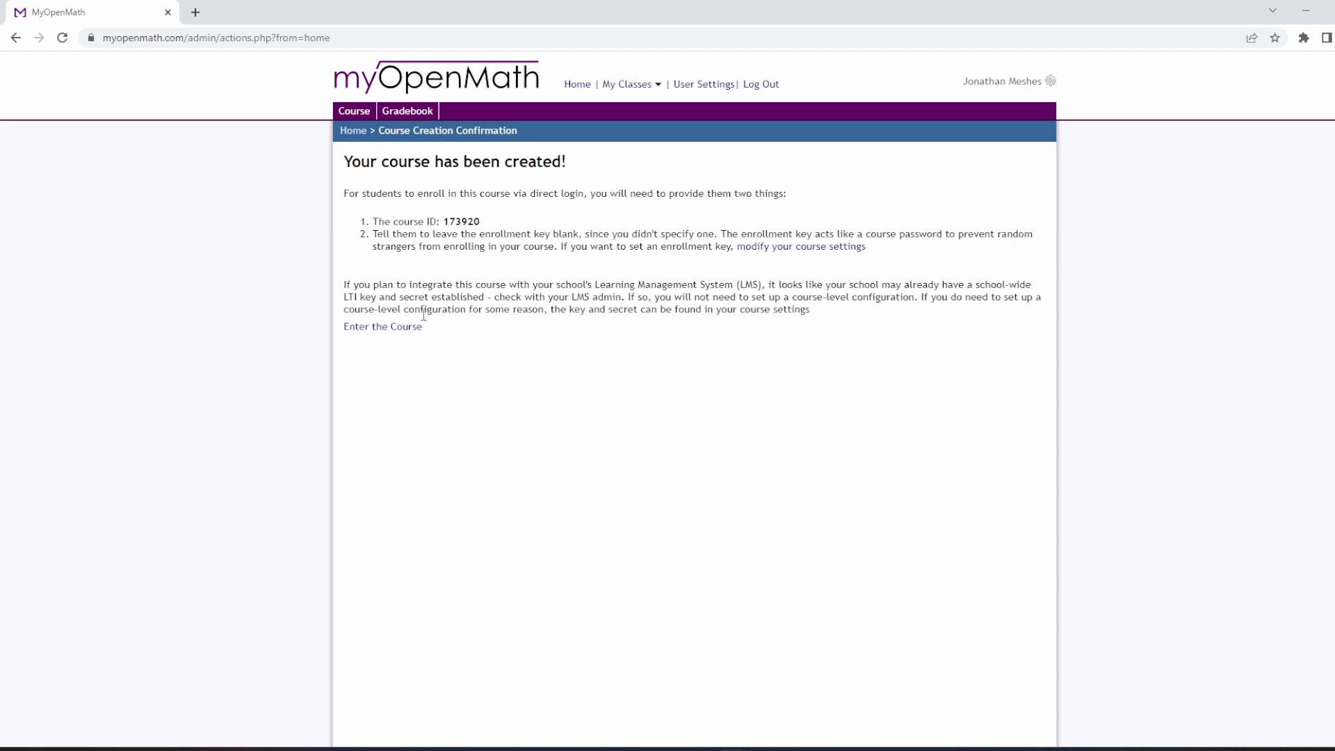
left_click(370, 335)
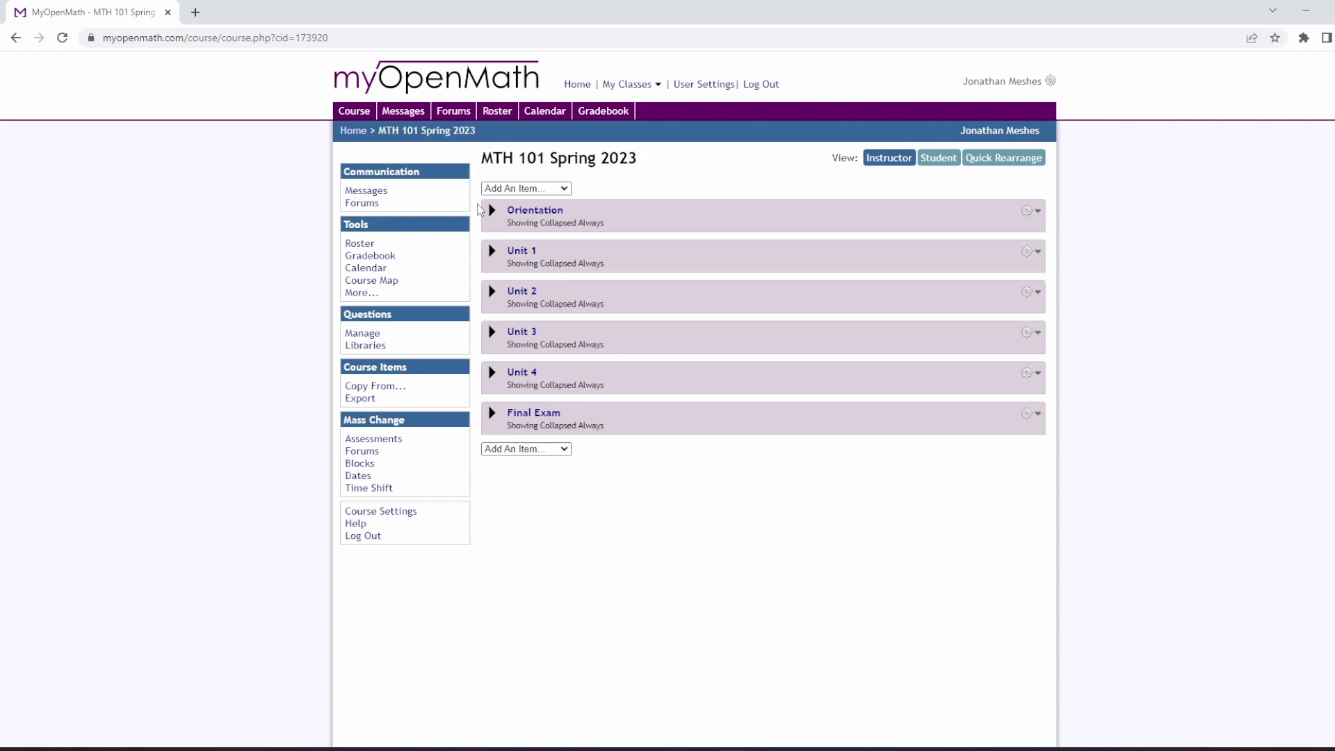
Step: Toggle the Orientation block and expand Unit 1 to review its homework due dates
left_click(491, 213)
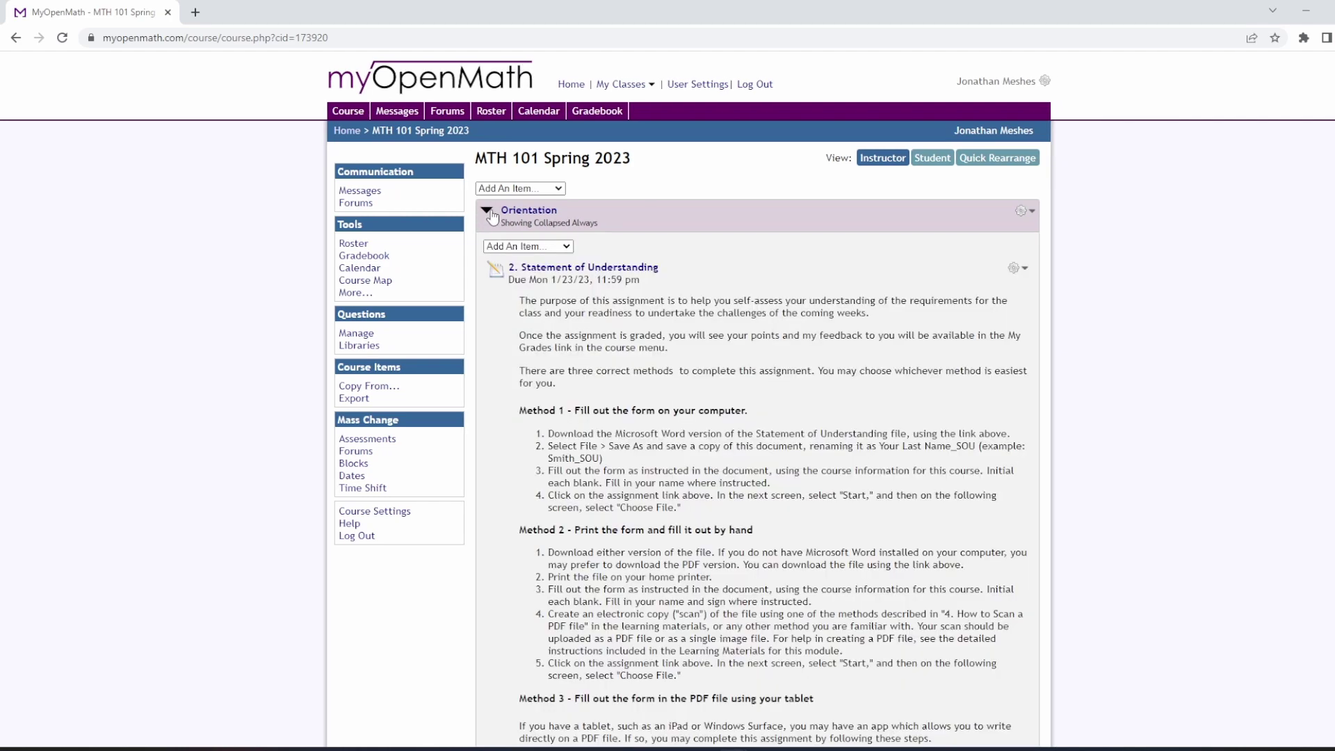
left_click(490, 214)
left_click(486, 251)
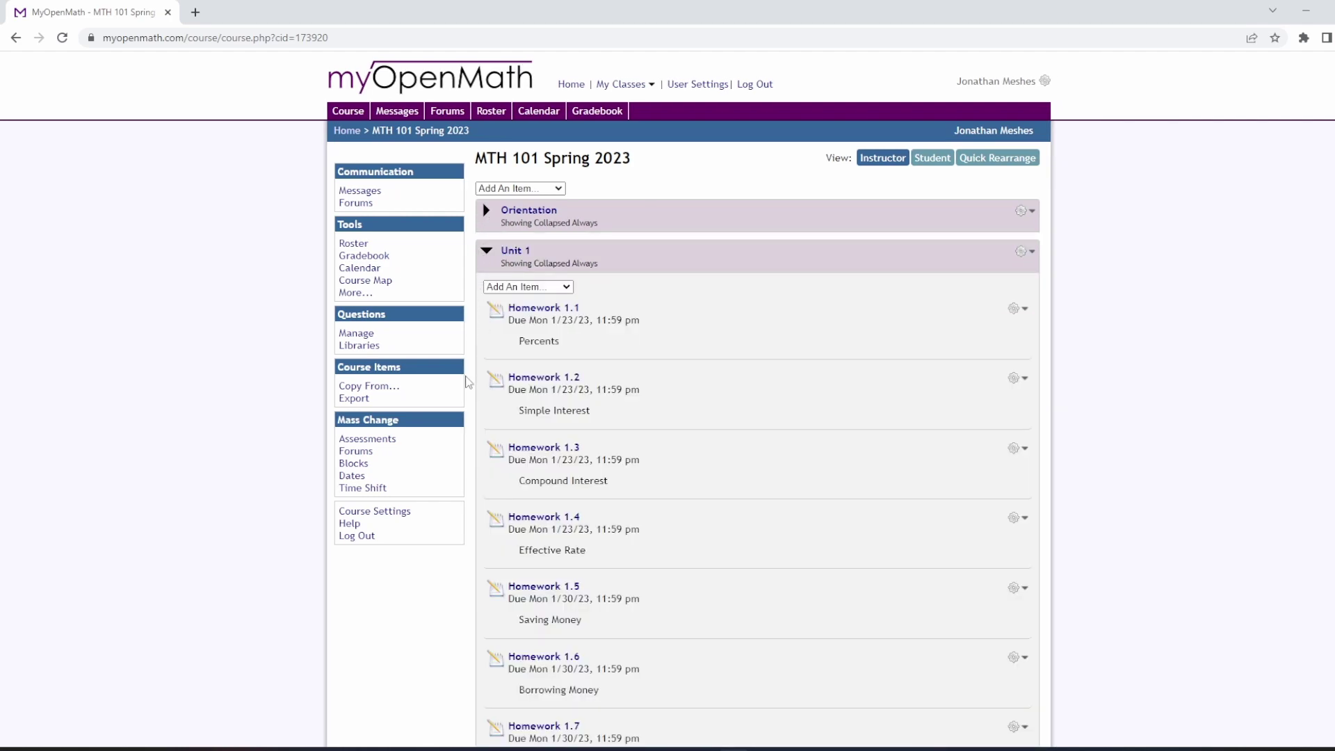
scroll(467, 381, "down", 20)
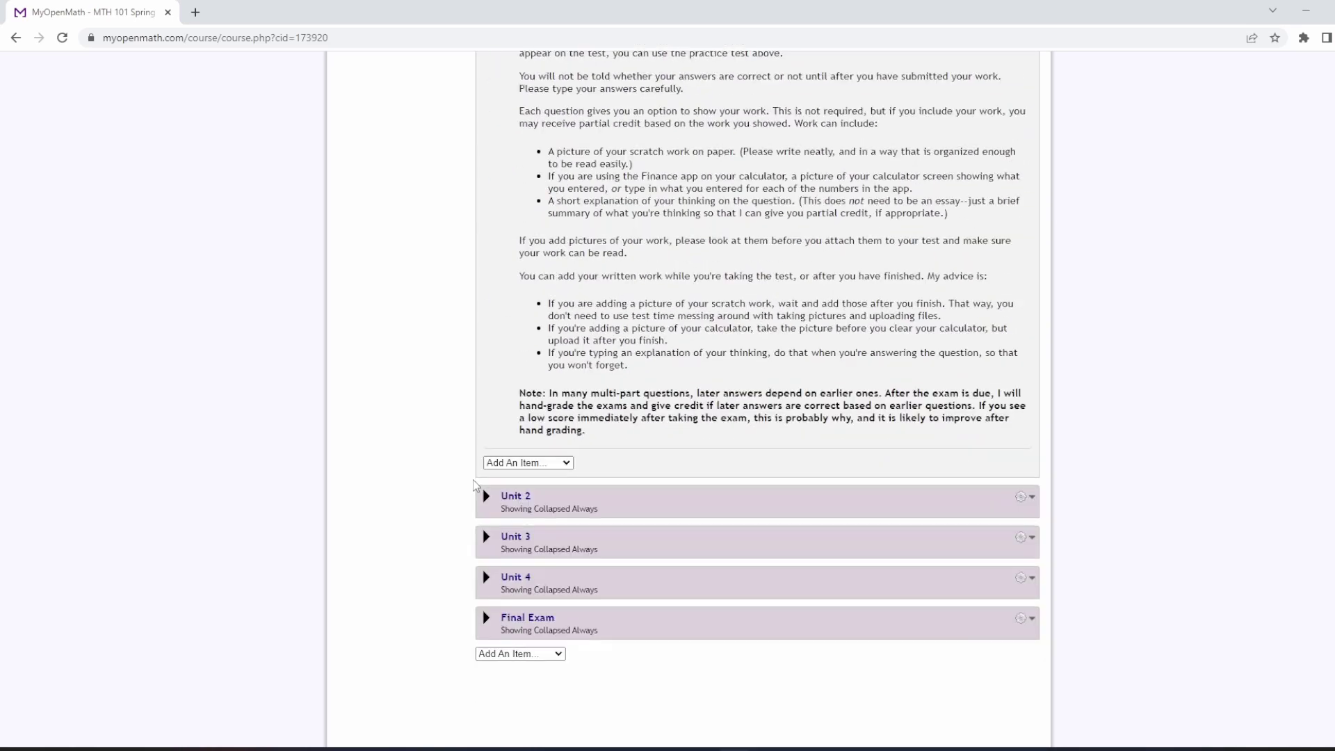
scroll(472, 479, "down", 5)
Step: Expand Unit 2 and scroll through its items, such as the Unit 2 Test dated 3/13/23, back to the top
left_click(486, 160)
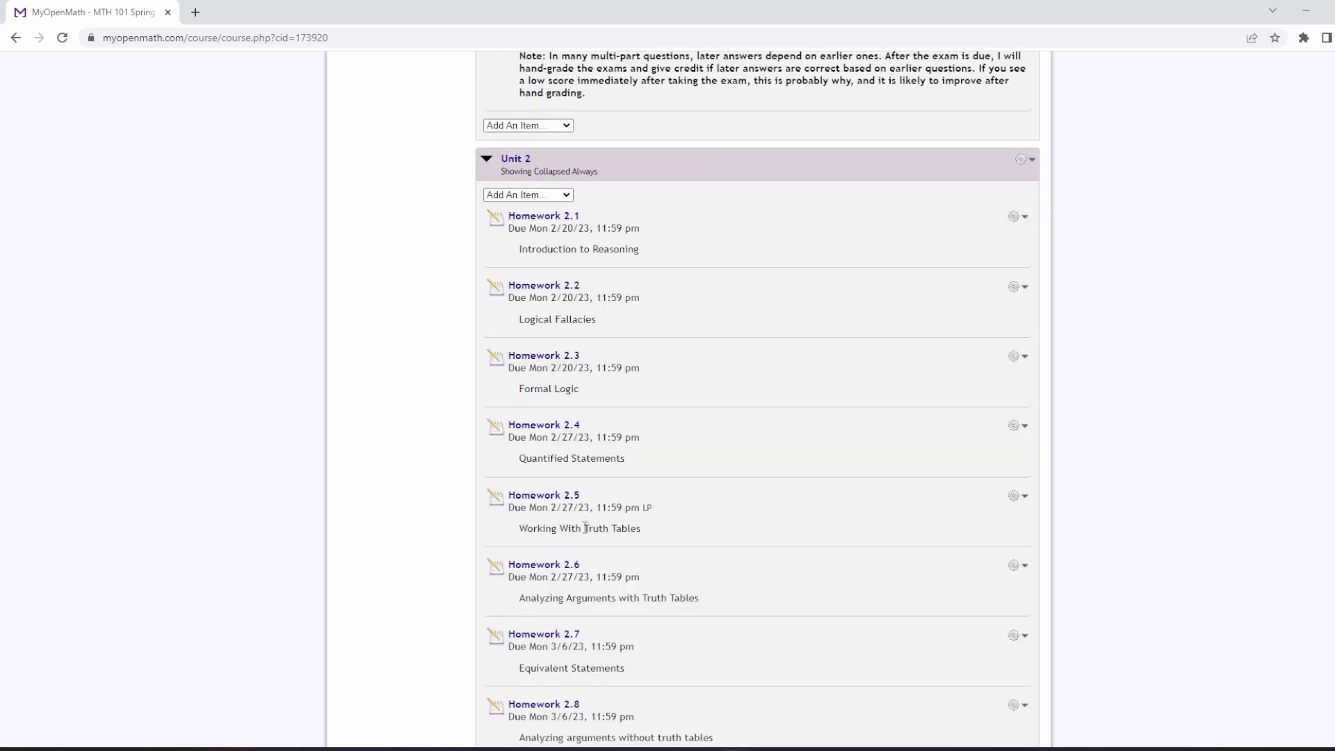
scroll(586, 528, "down", 9)
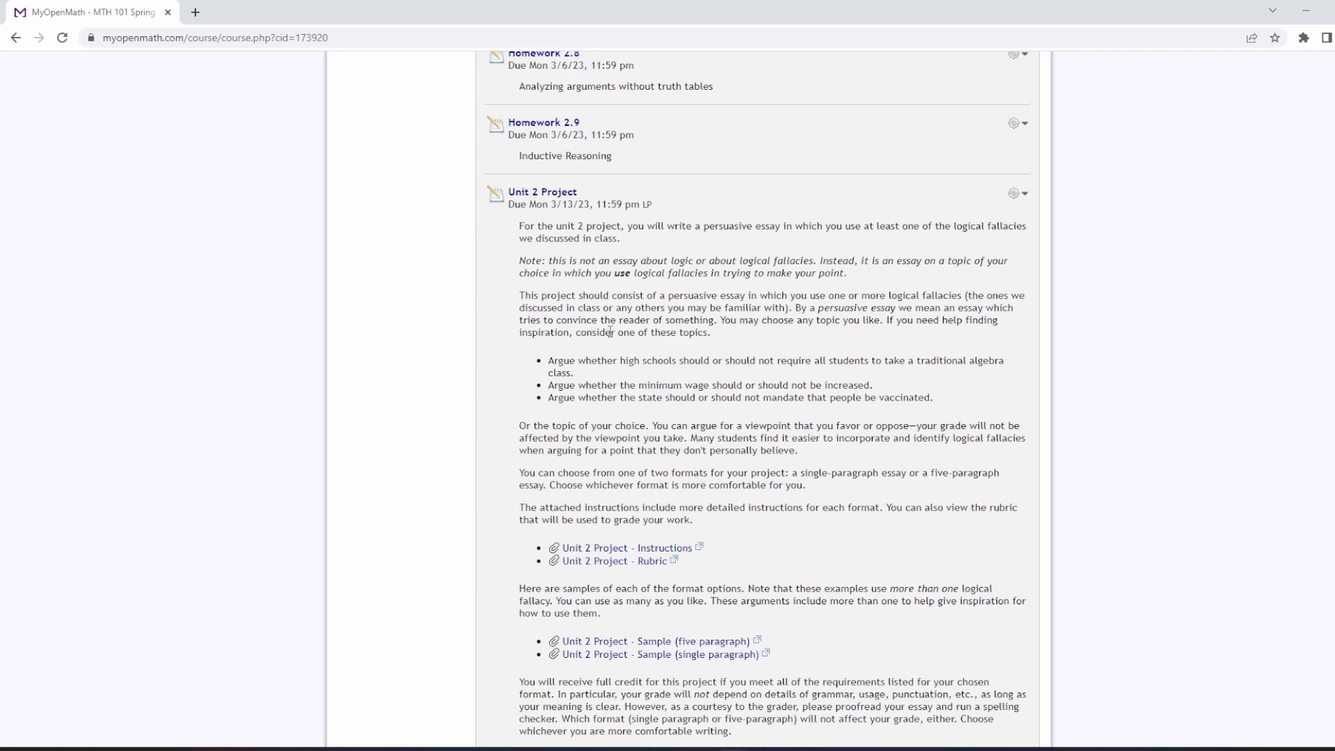
scroll(609, 332, "down", 8)
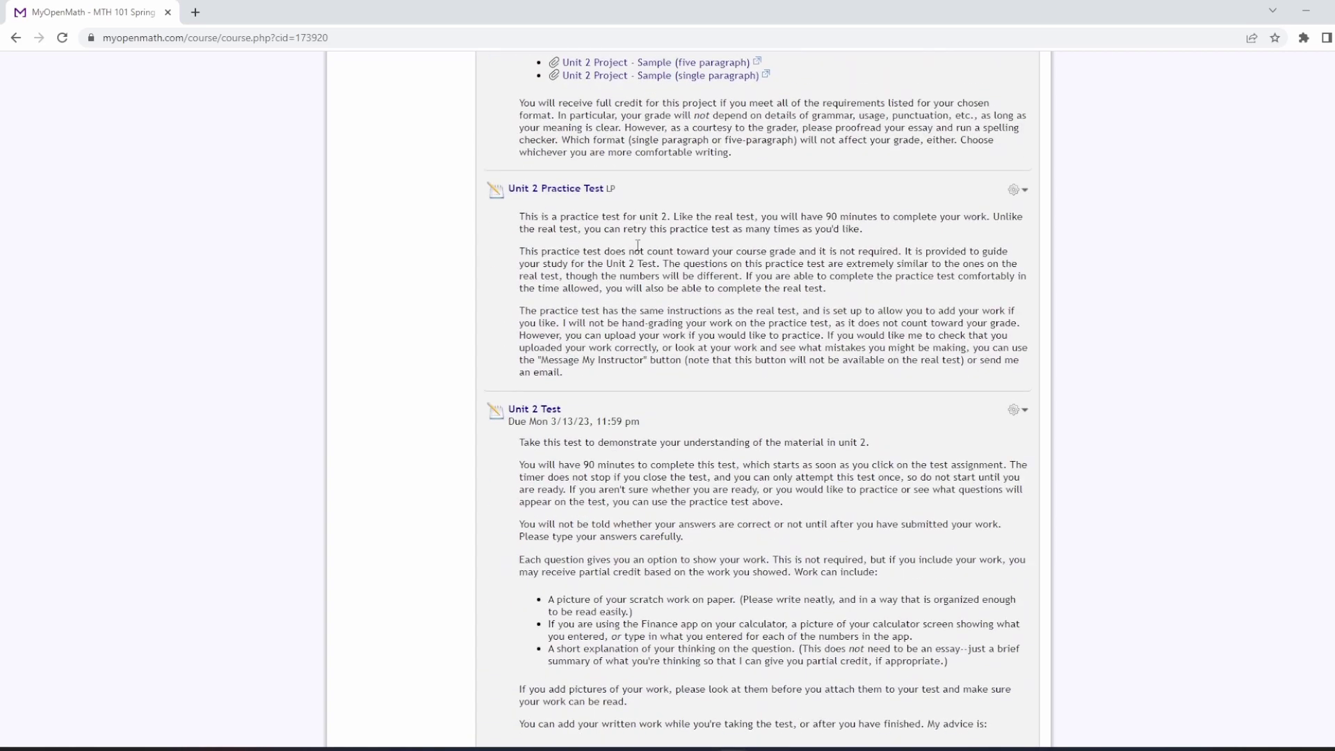
scroll(637, 245, "down", 2)
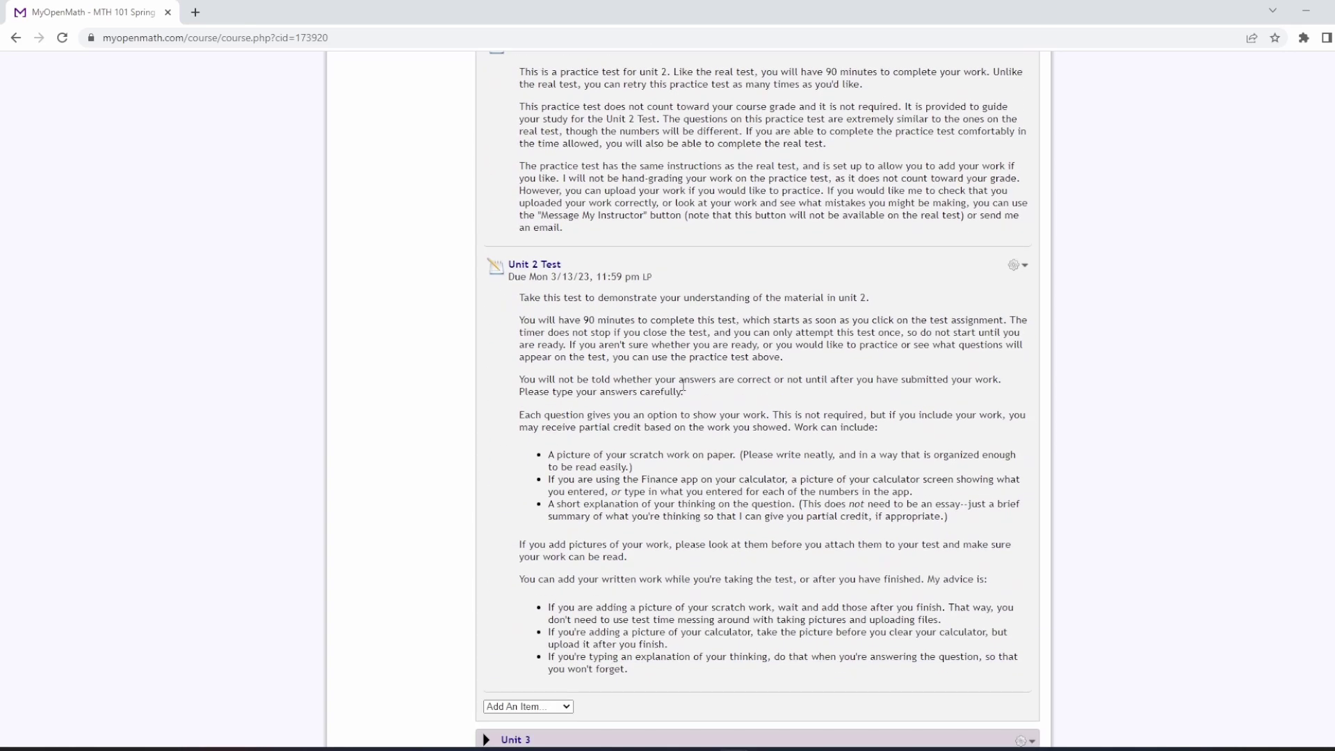
scroll(682, 385, "up", 3)
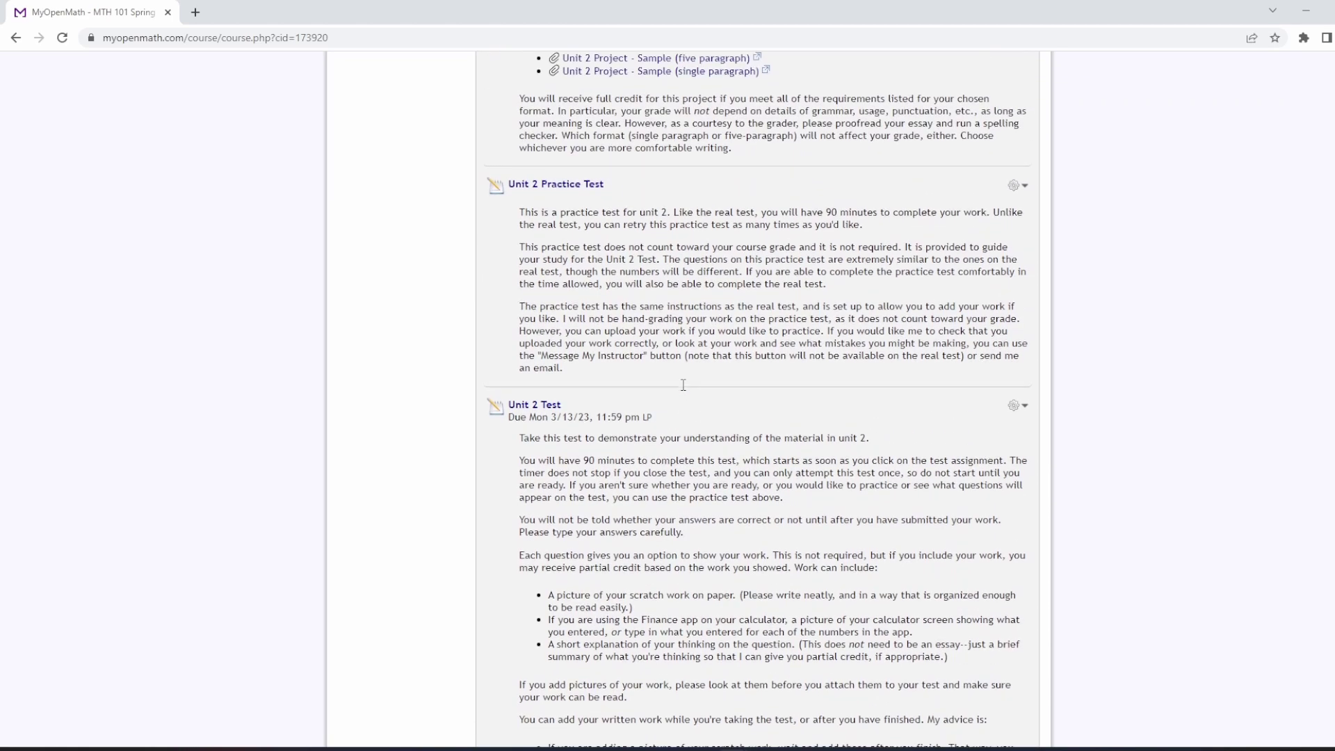
scroll(661, 348, "down", 4)
scroll(640, 304, "up", 2)
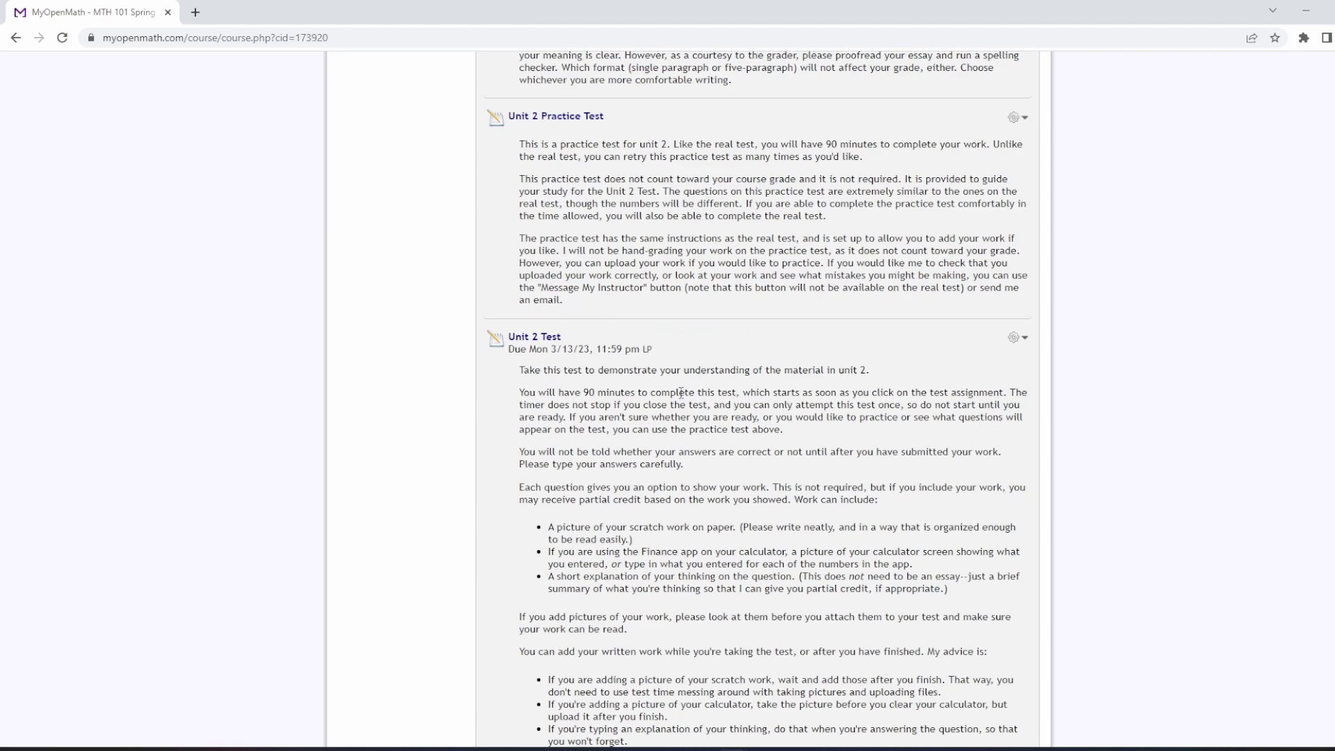
scroll(681, 393, "up", 15)
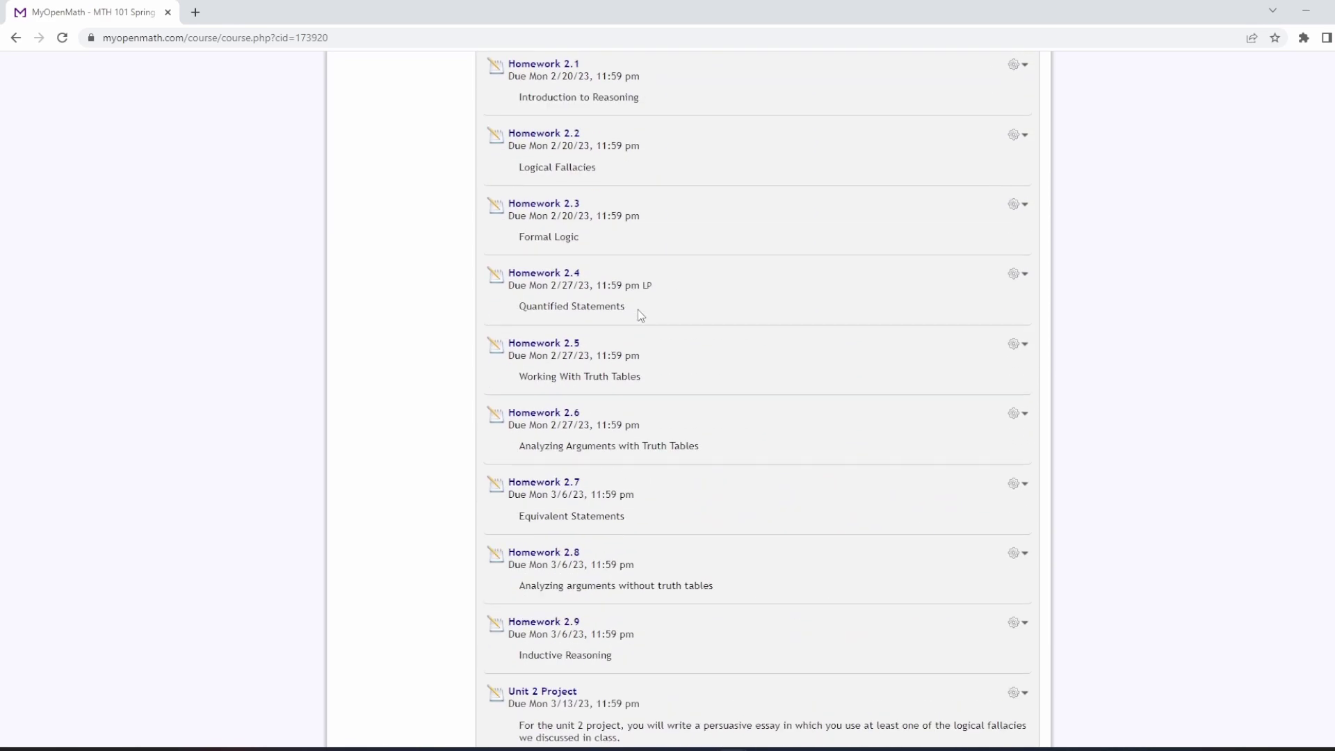
scroll(689, 289, "down", 2)
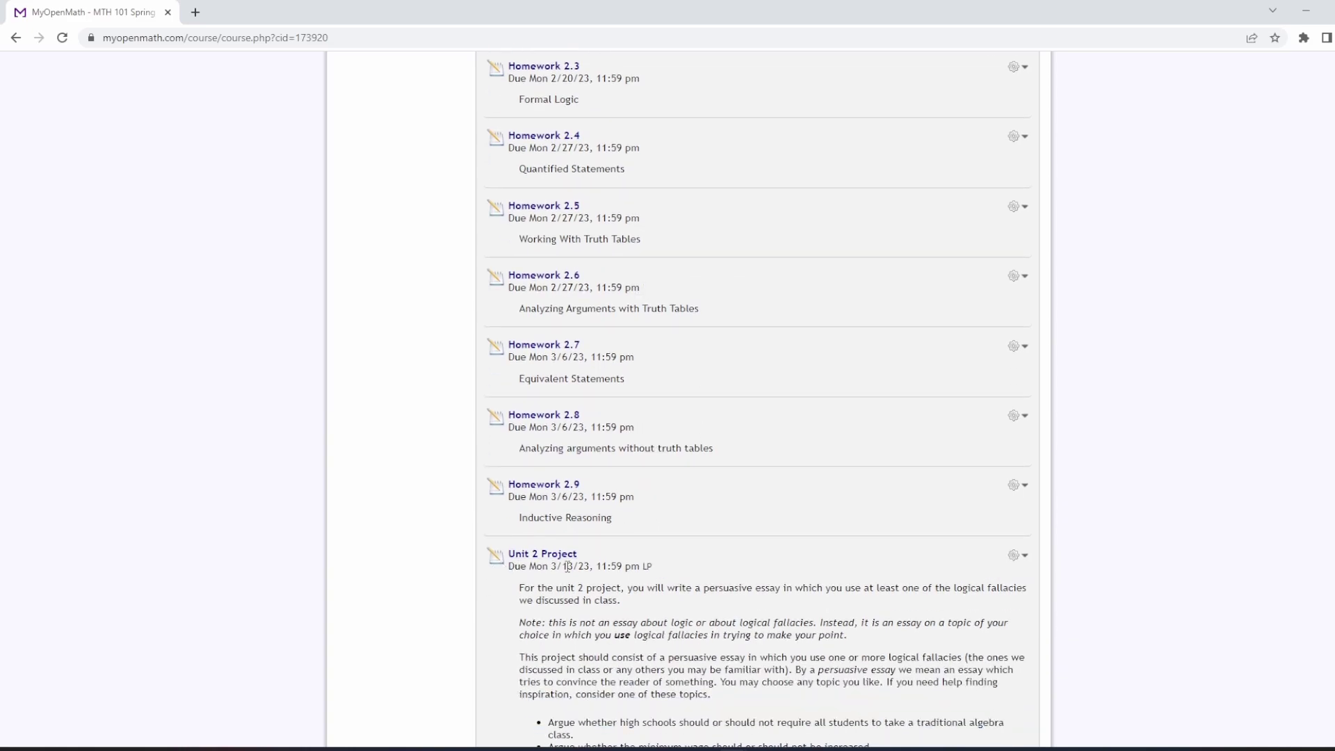
scroll(669, 563, "up", 15)
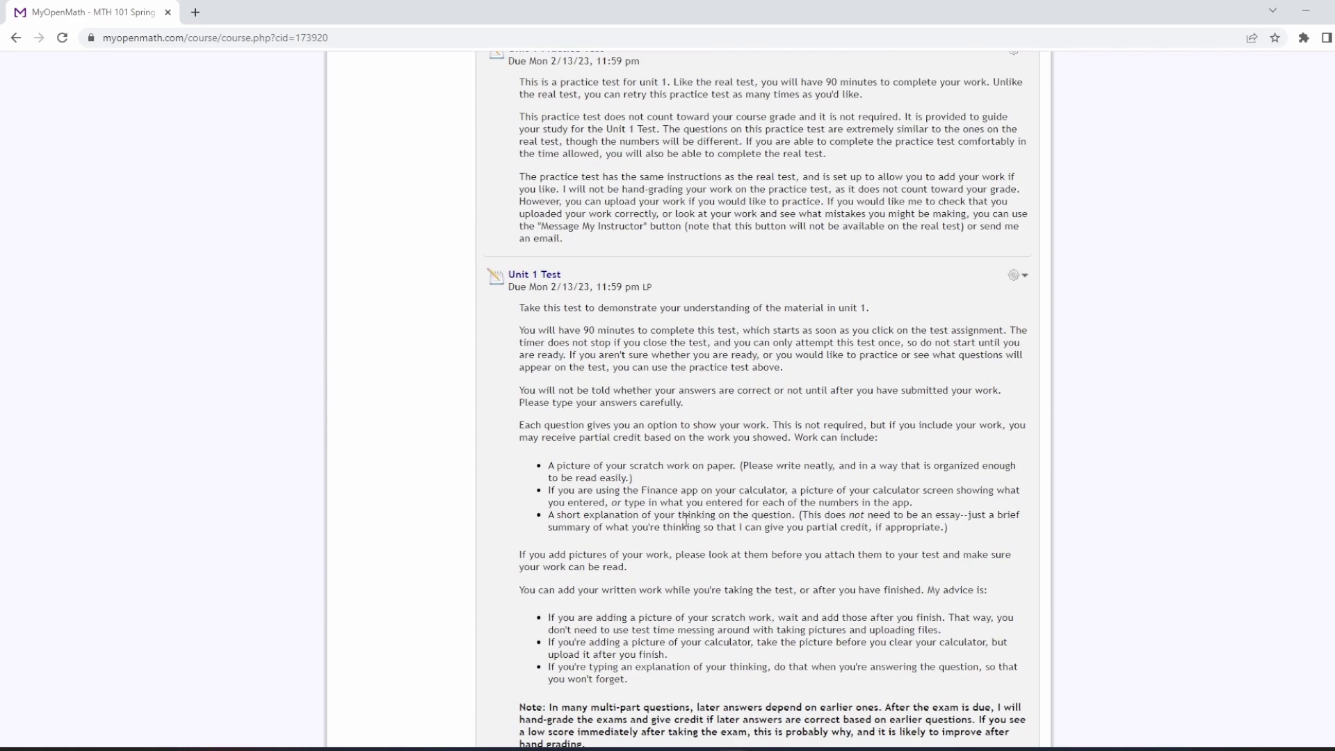
scroll(680, 515, "up", 20)
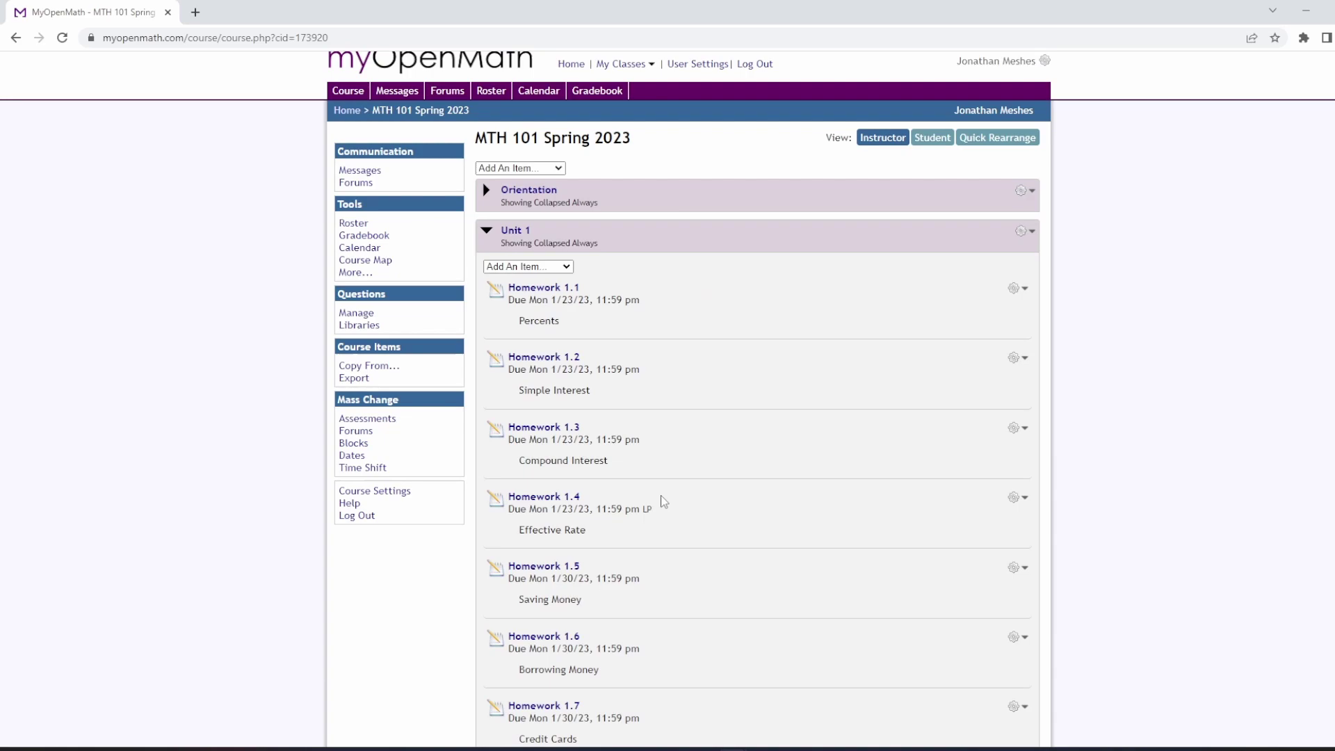
left_click(486, 210)
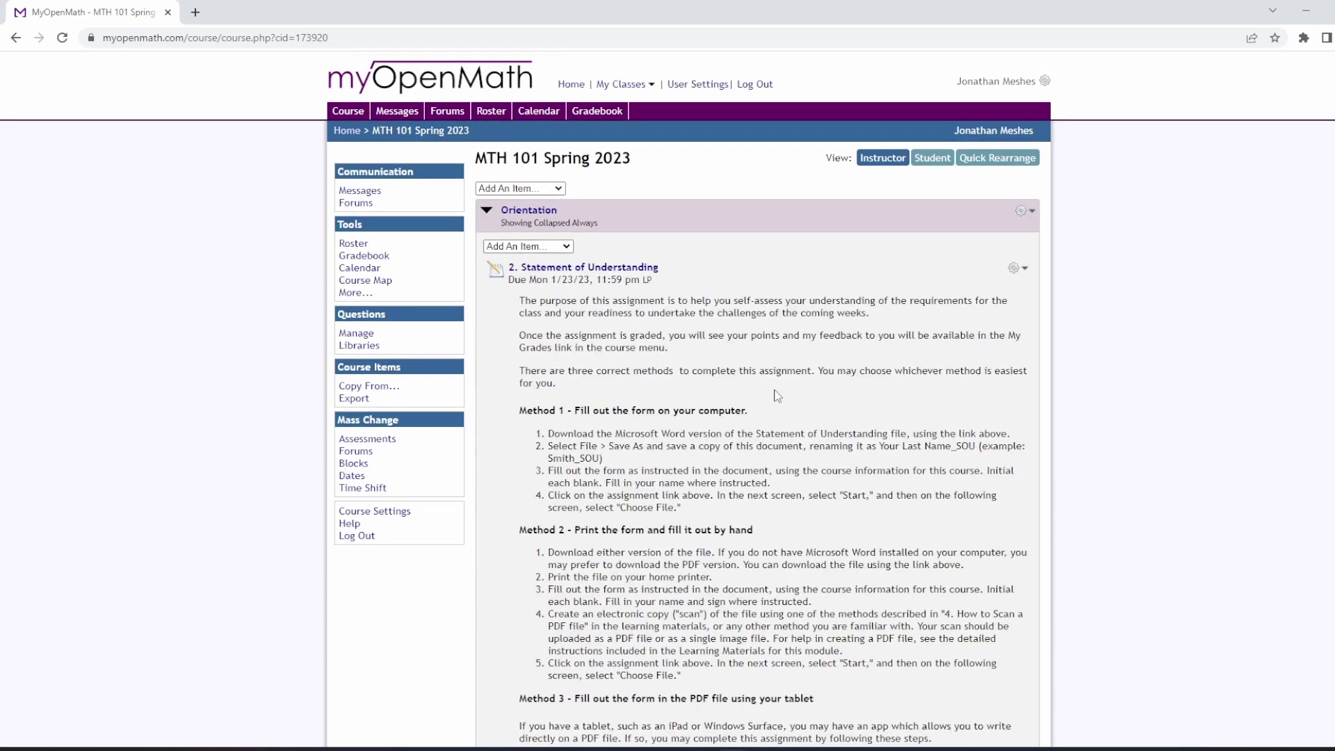
scroll(810, 402, "down", 9)
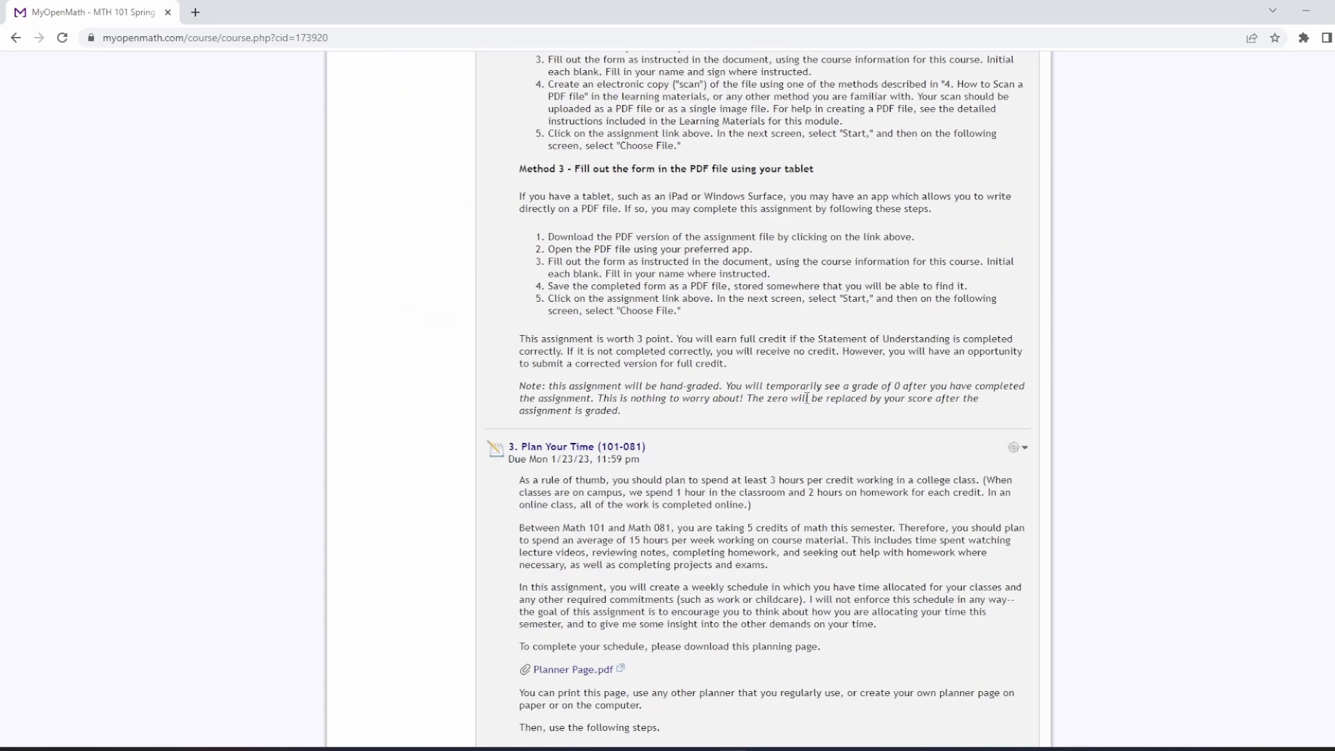
scroll(806, 403, "down", 18)
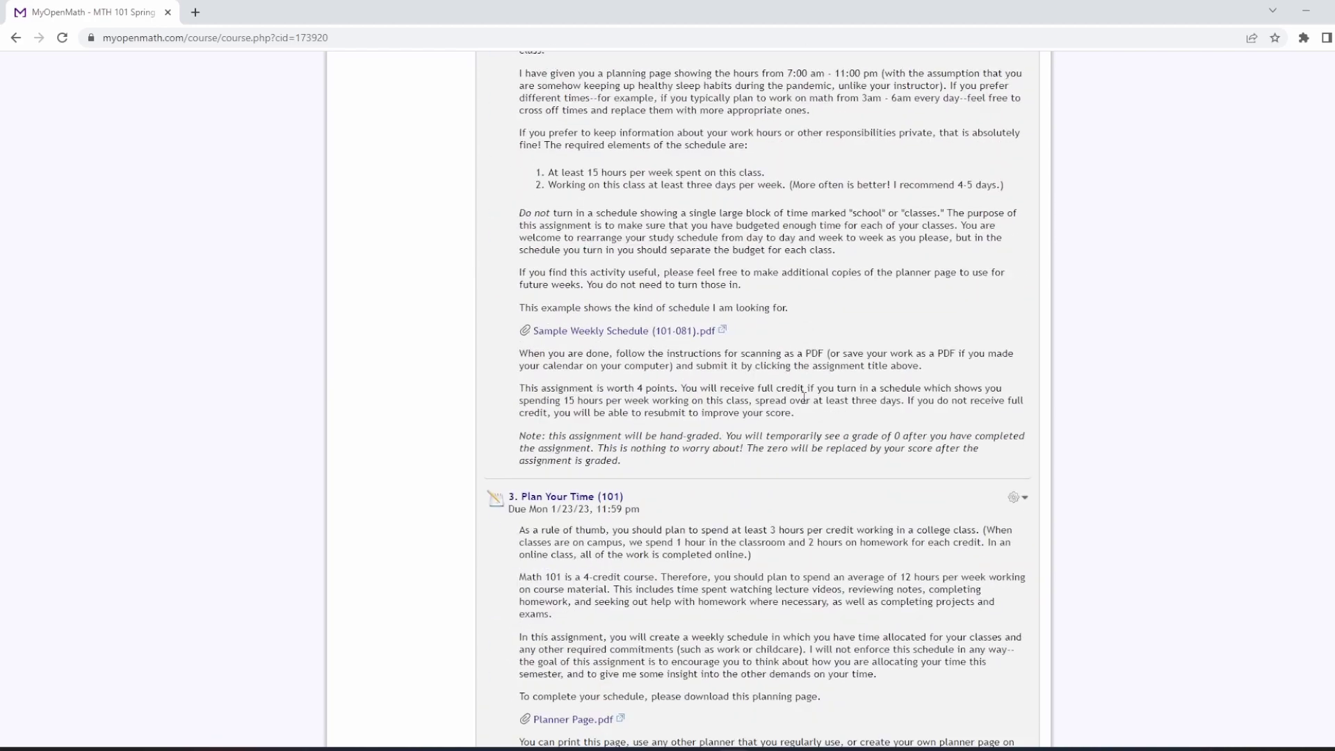
scroll(557, 168, "down", 11)
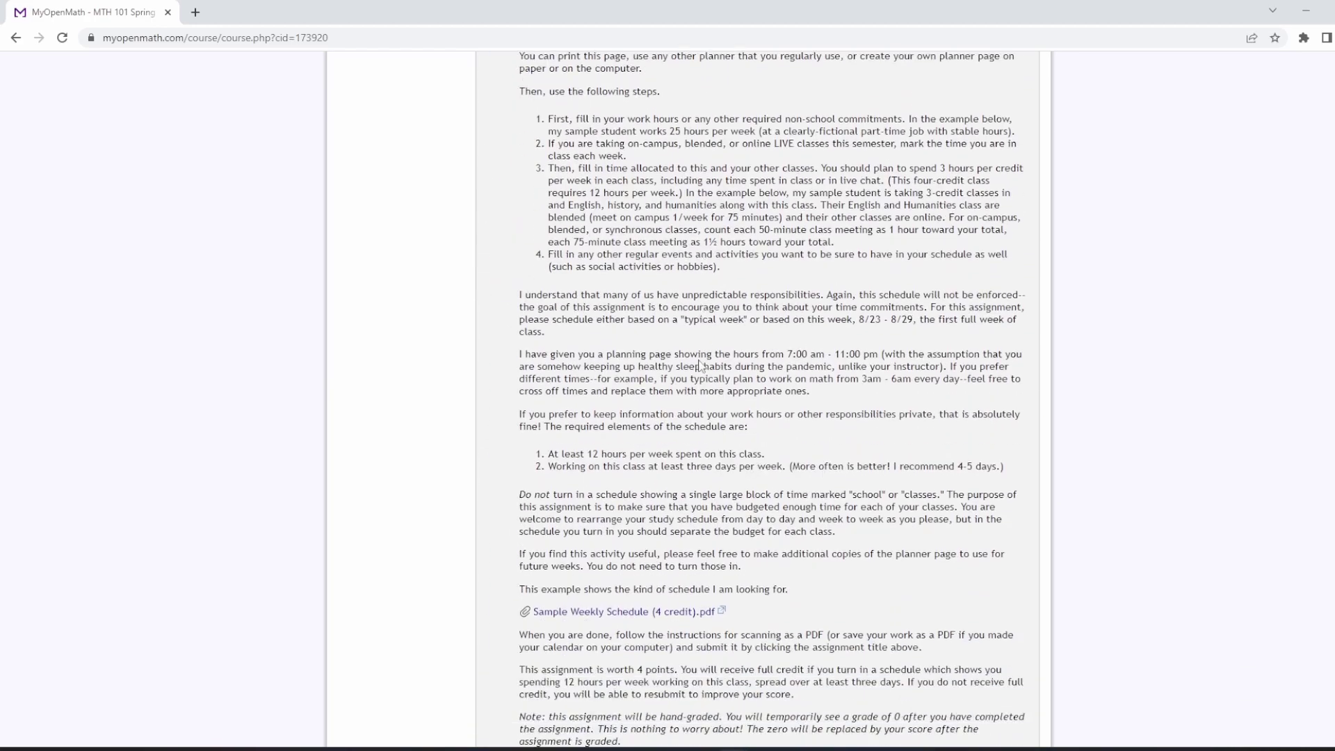
scroll(701, 366, "up", 4)
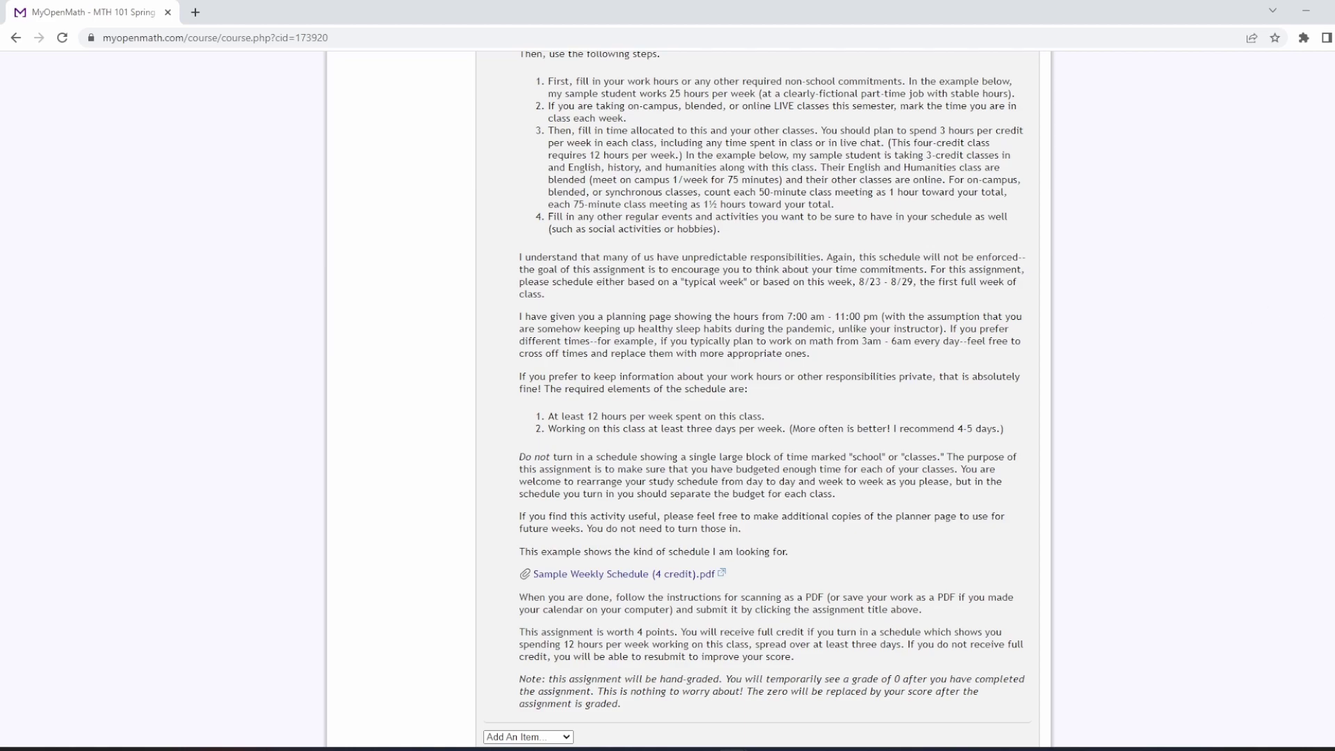
scroll(758, 398, "down", 1)
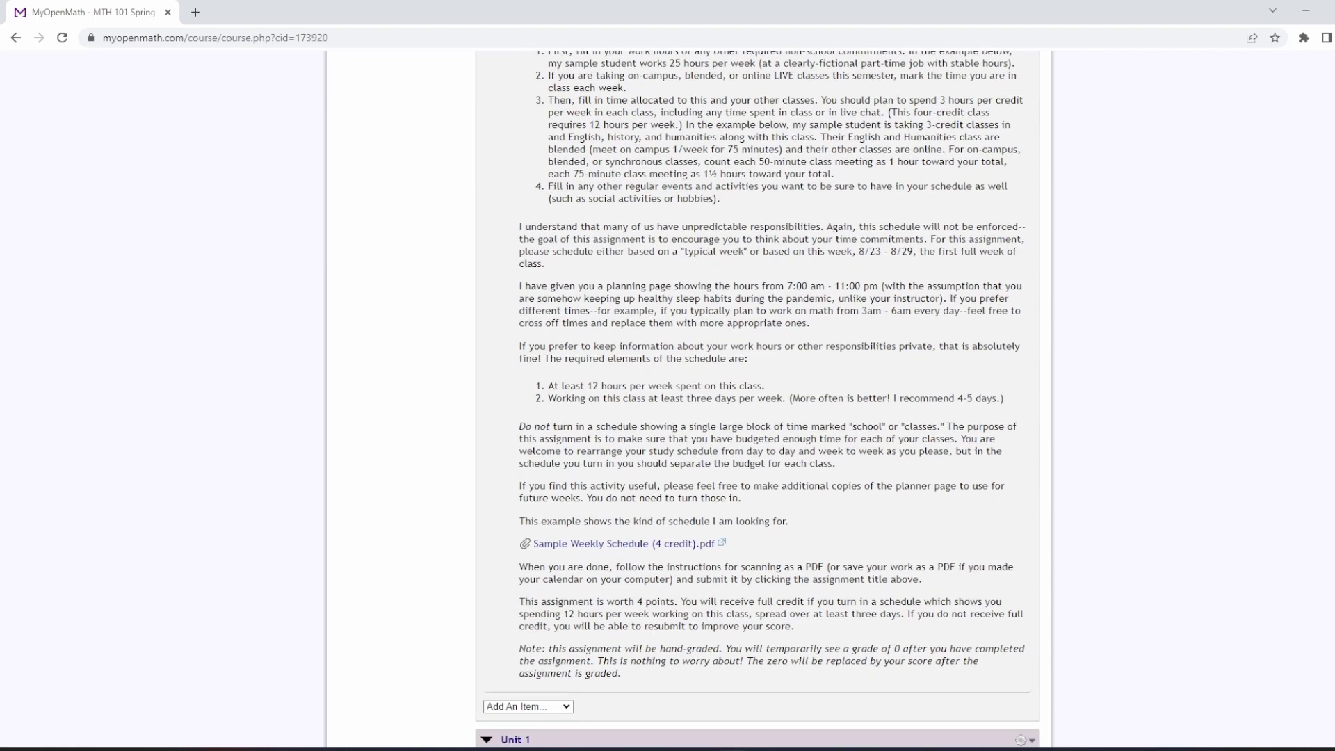
scroll(758, 400, "up", 10)
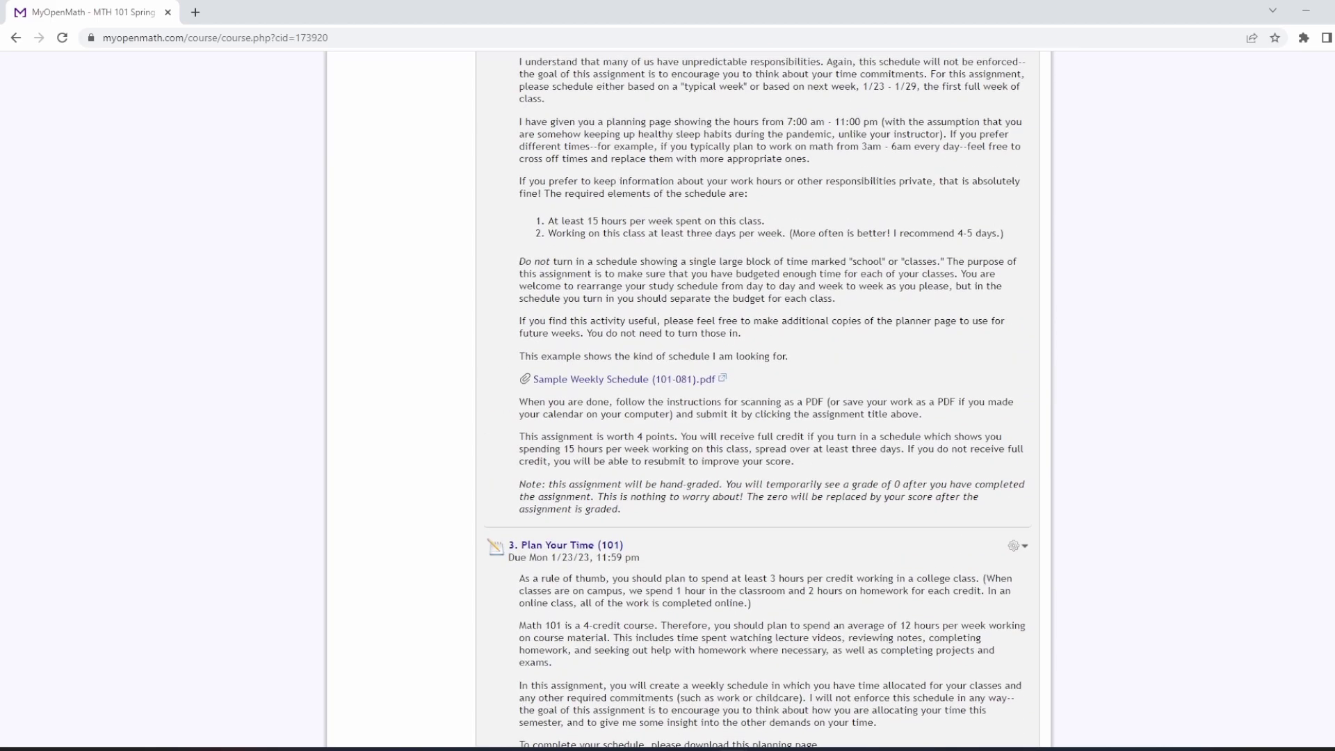
scroll(758, 400, "up", 15)
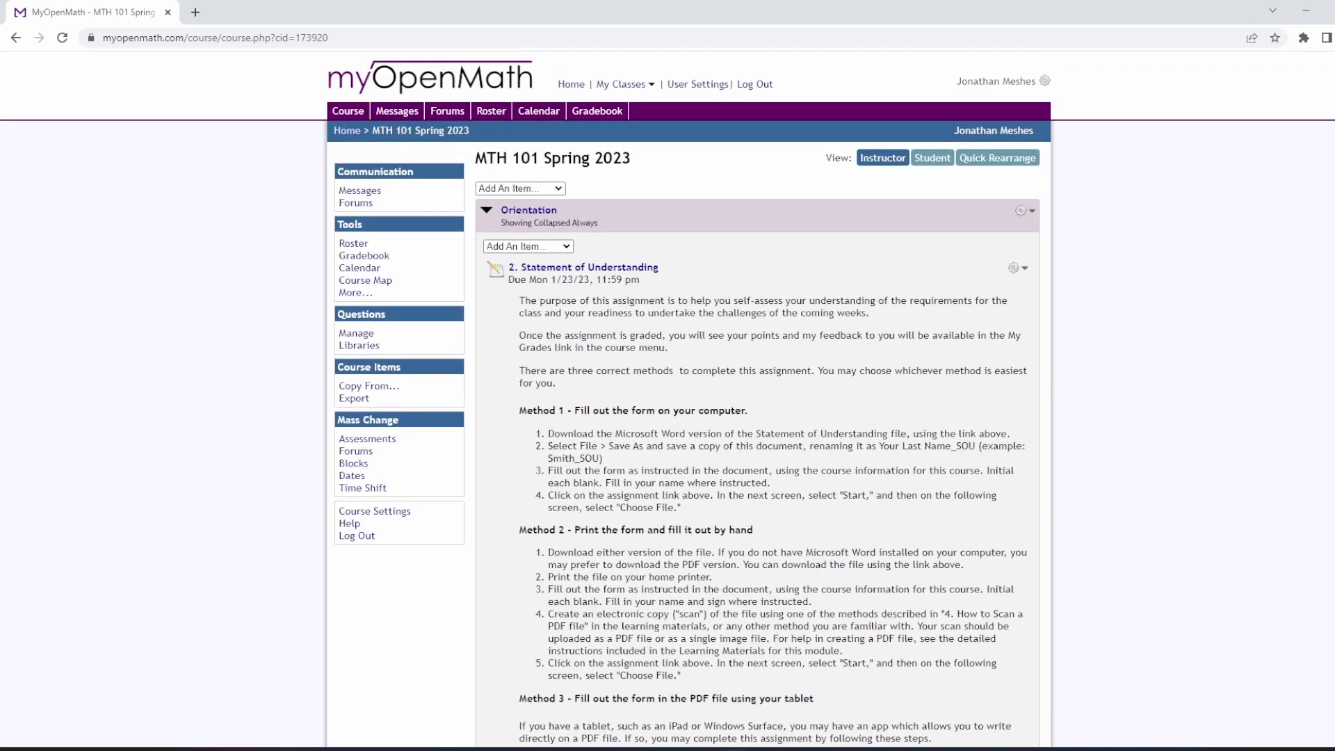
scroll(758, 400, "down", 10)
scroll(758, 400, "up", 10)
left_click_drag(543, 158, 633, 167)
left_click(500, 369)
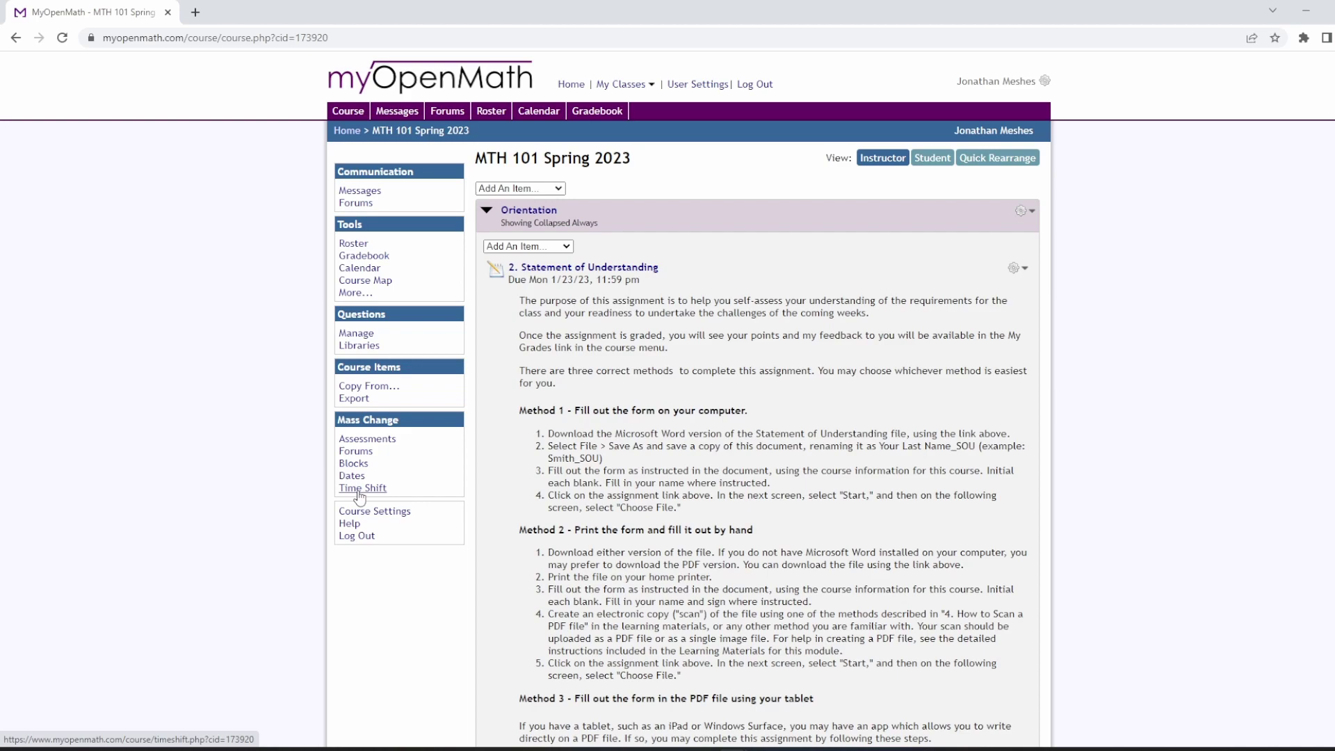
left_click(360, 489)
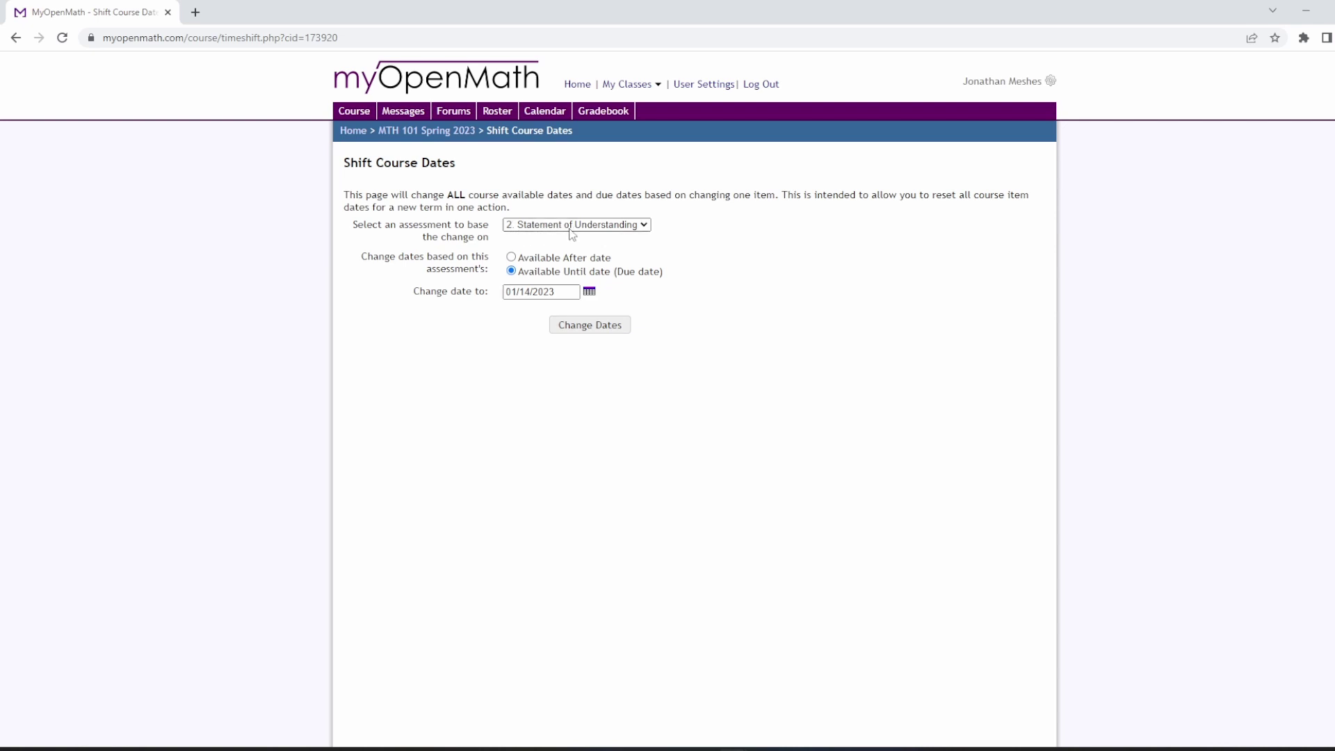
left_click(440, 132)
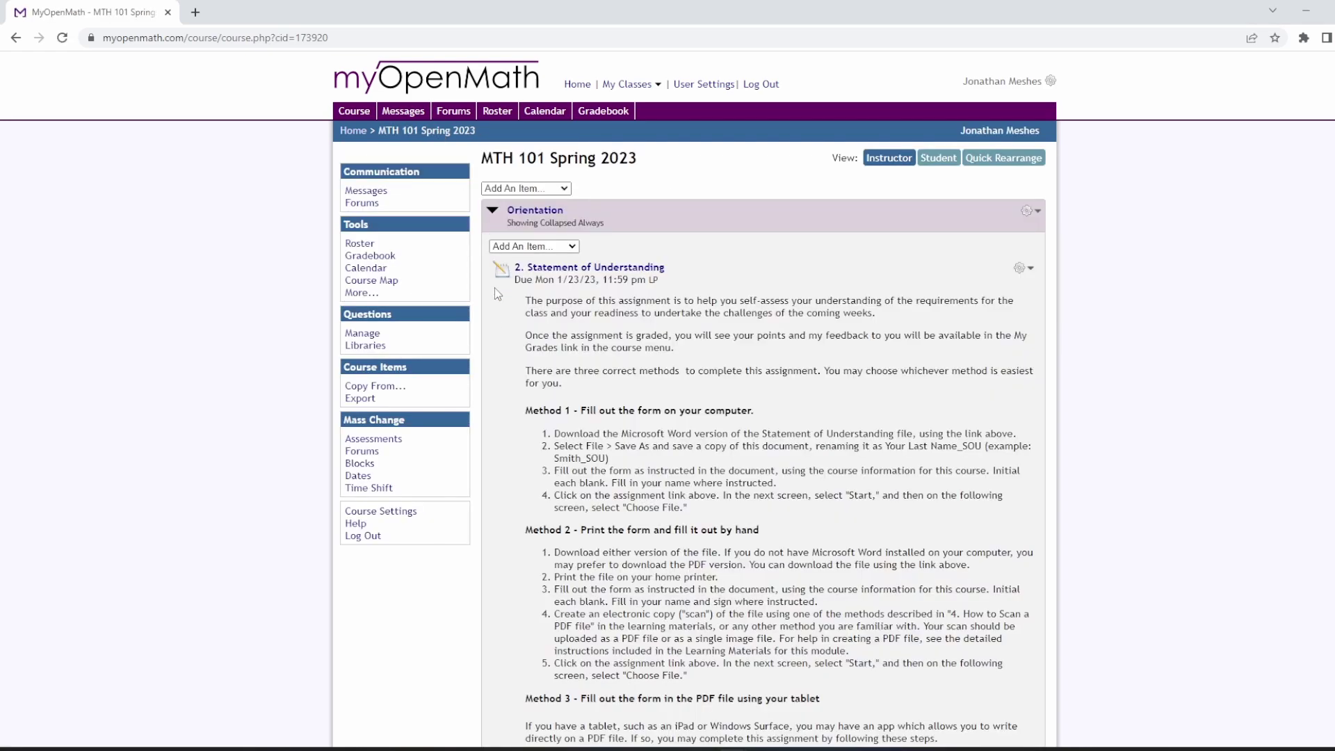
left_click(374, 440)
key("alt+Left")
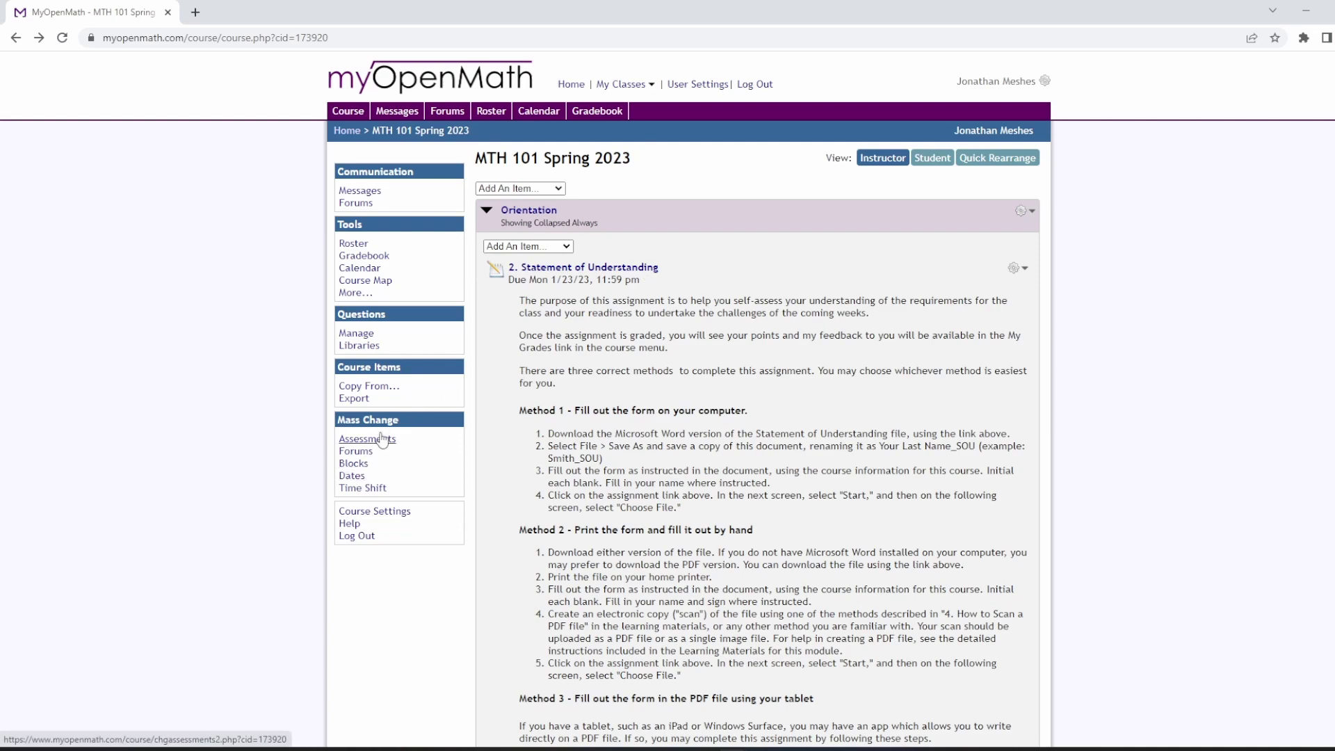
left_click(353, 477)
scroll(681, 429, "down", 4)
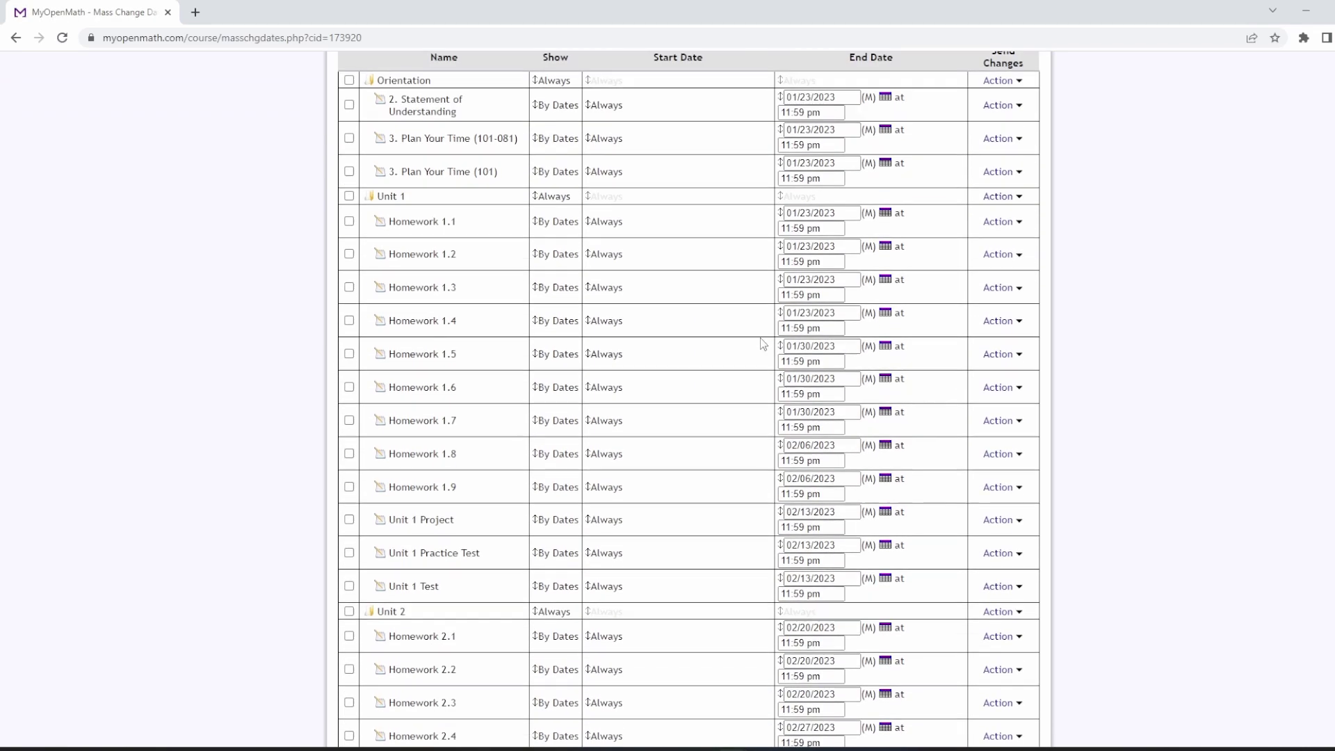
scroll(782, 456, "down", 9)
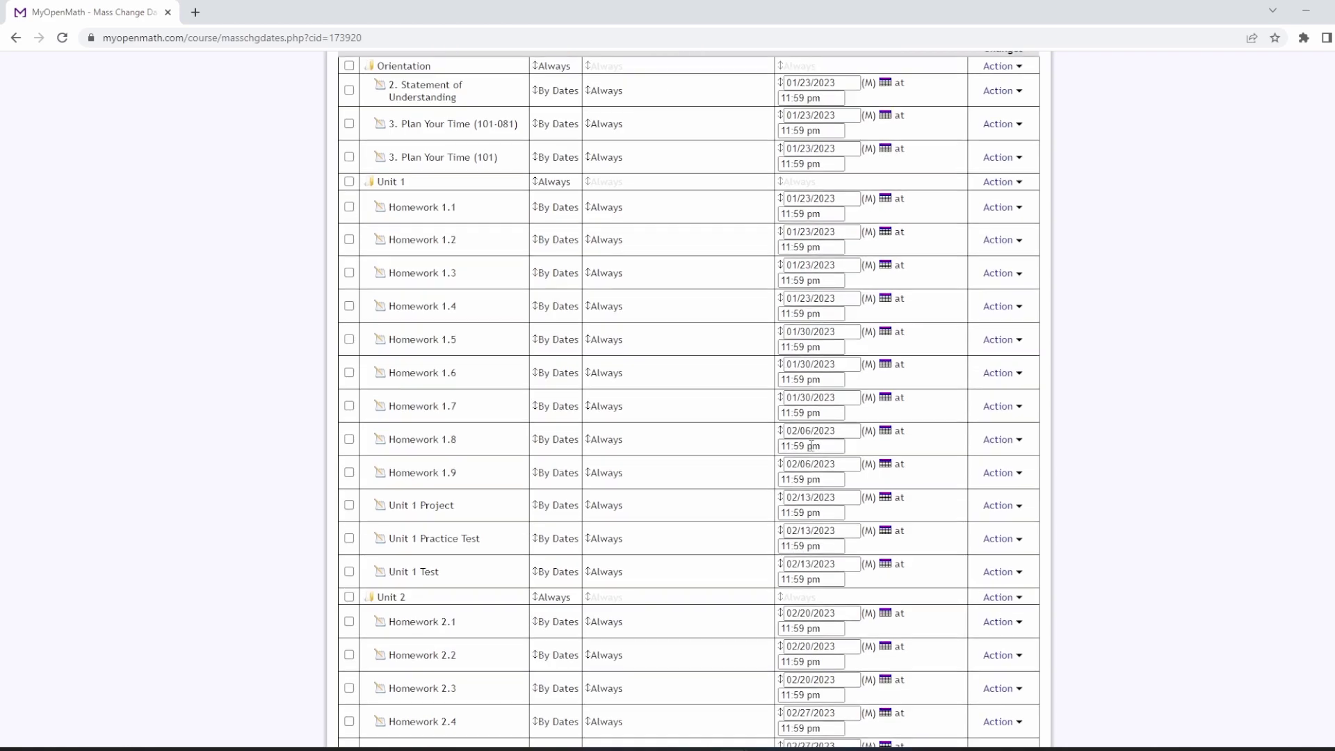
scroll(804, 453, "up", 13)
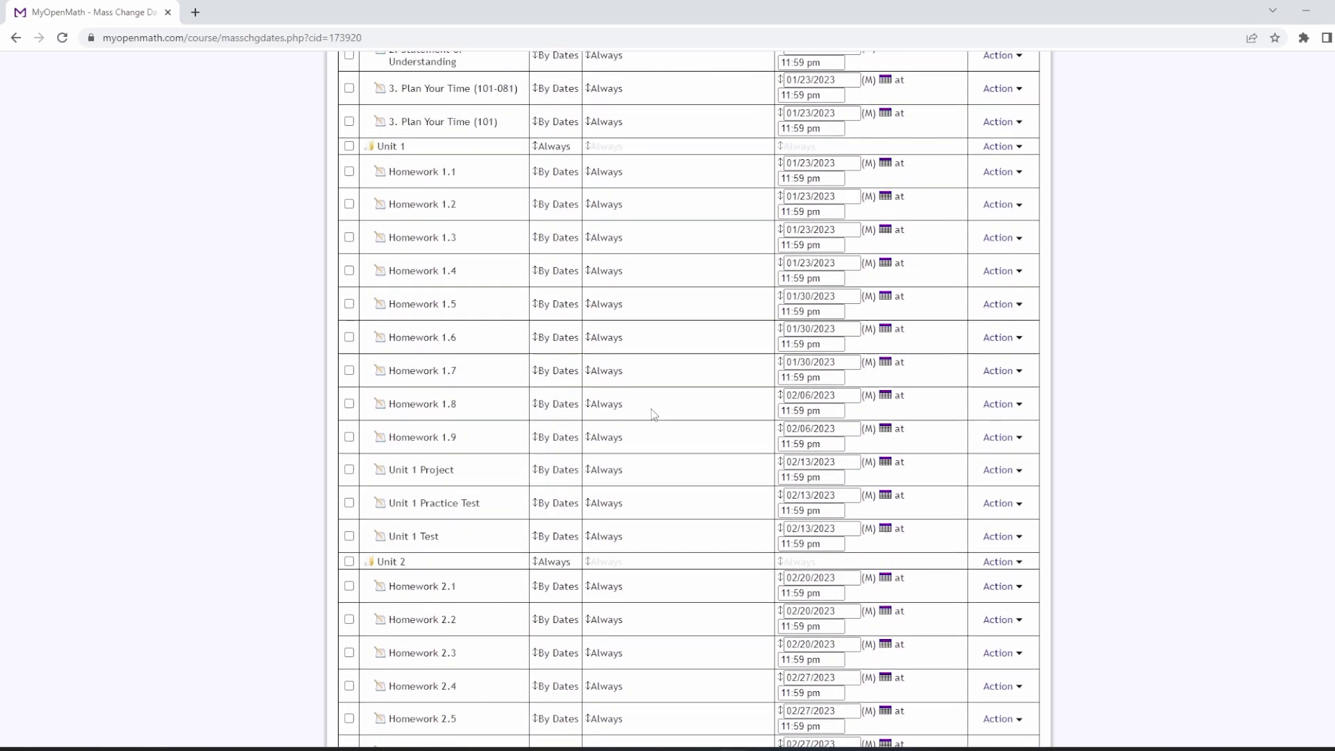
scroll(249, 334, "down", 4)
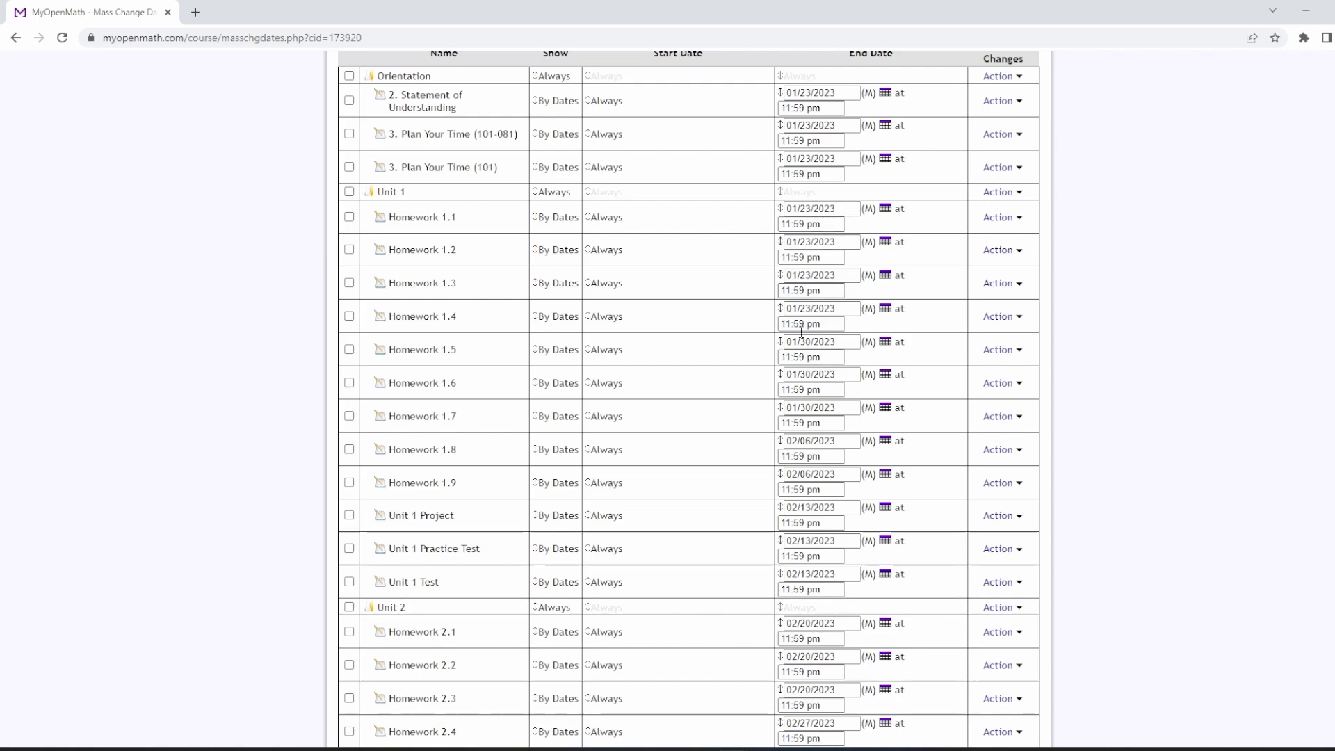
scroll(363, 361, "up", 5)
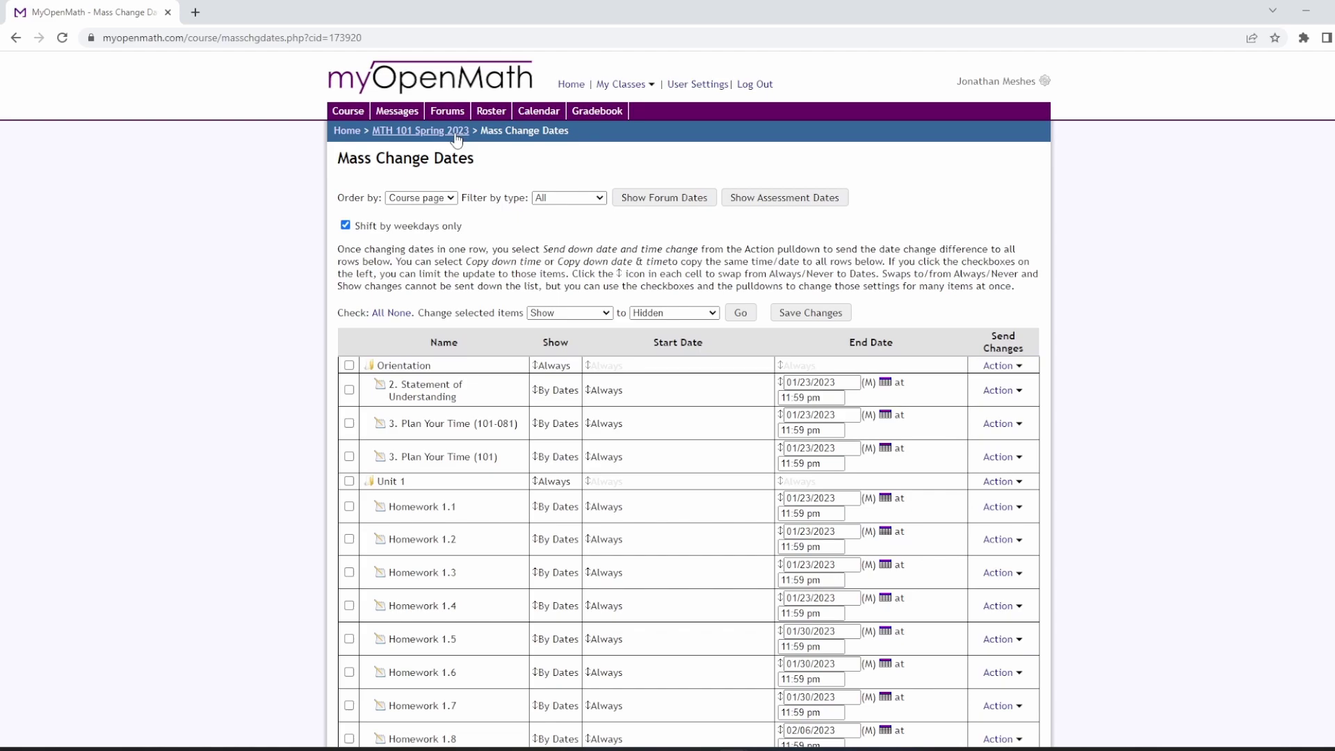
left_click(441, 133)
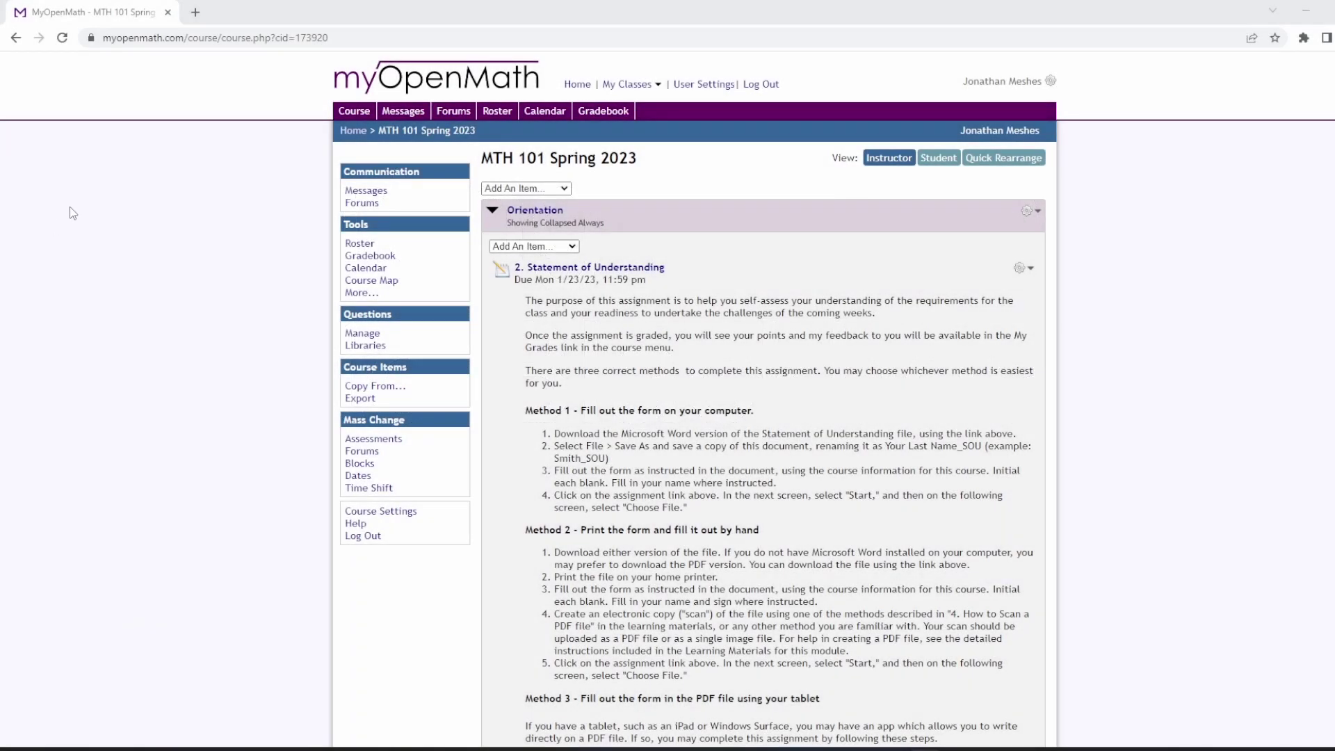
Step: In a new tab, sign in to Harper Blackboard and open MTH101 051 Quantitative Literacy
left_click(195, 12)
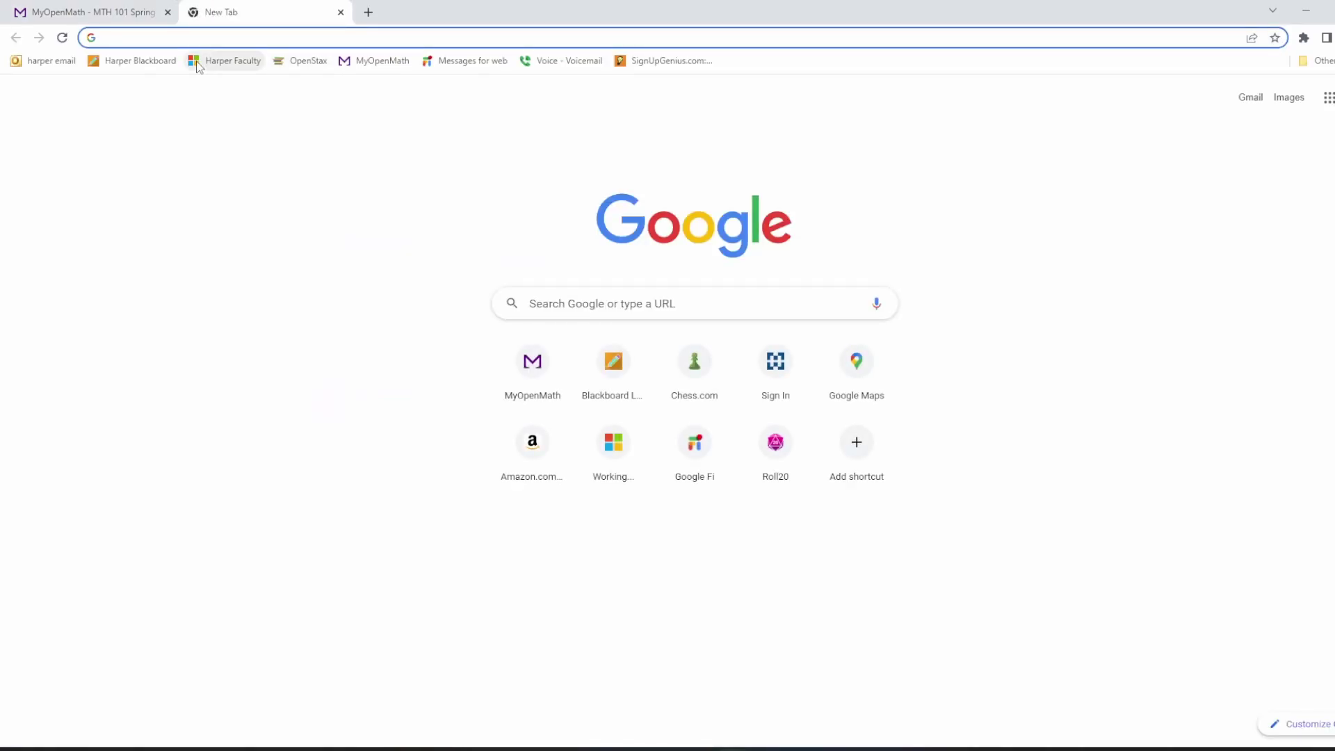
left_click(150, 61)
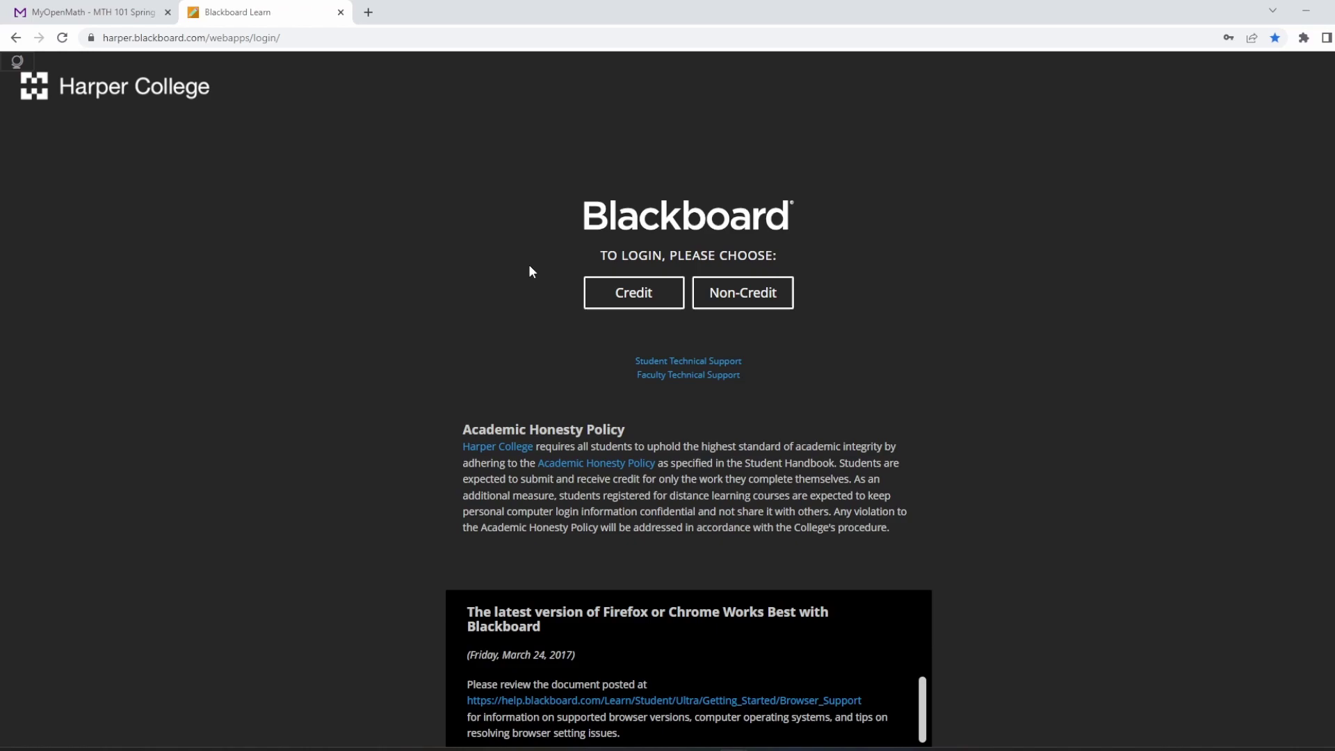
left_click(629, 297)
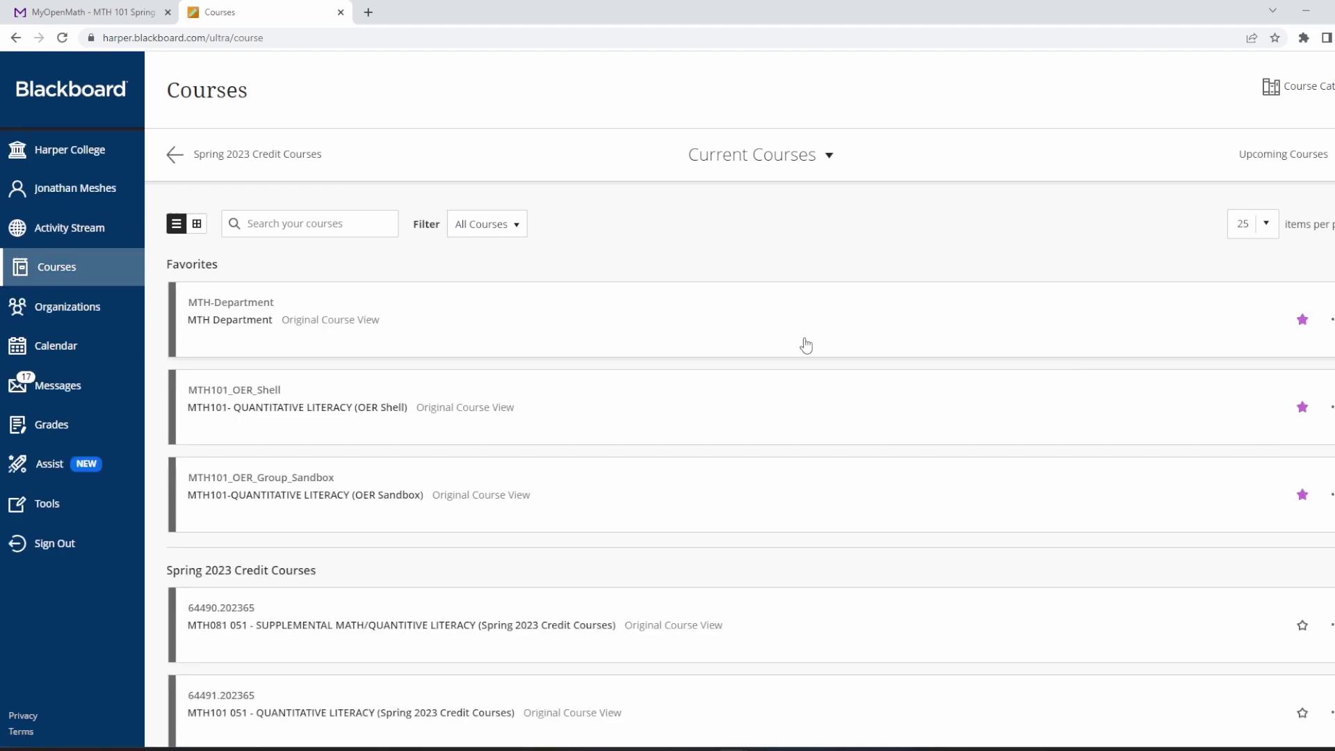
scroll(497, 363, "down", 4)
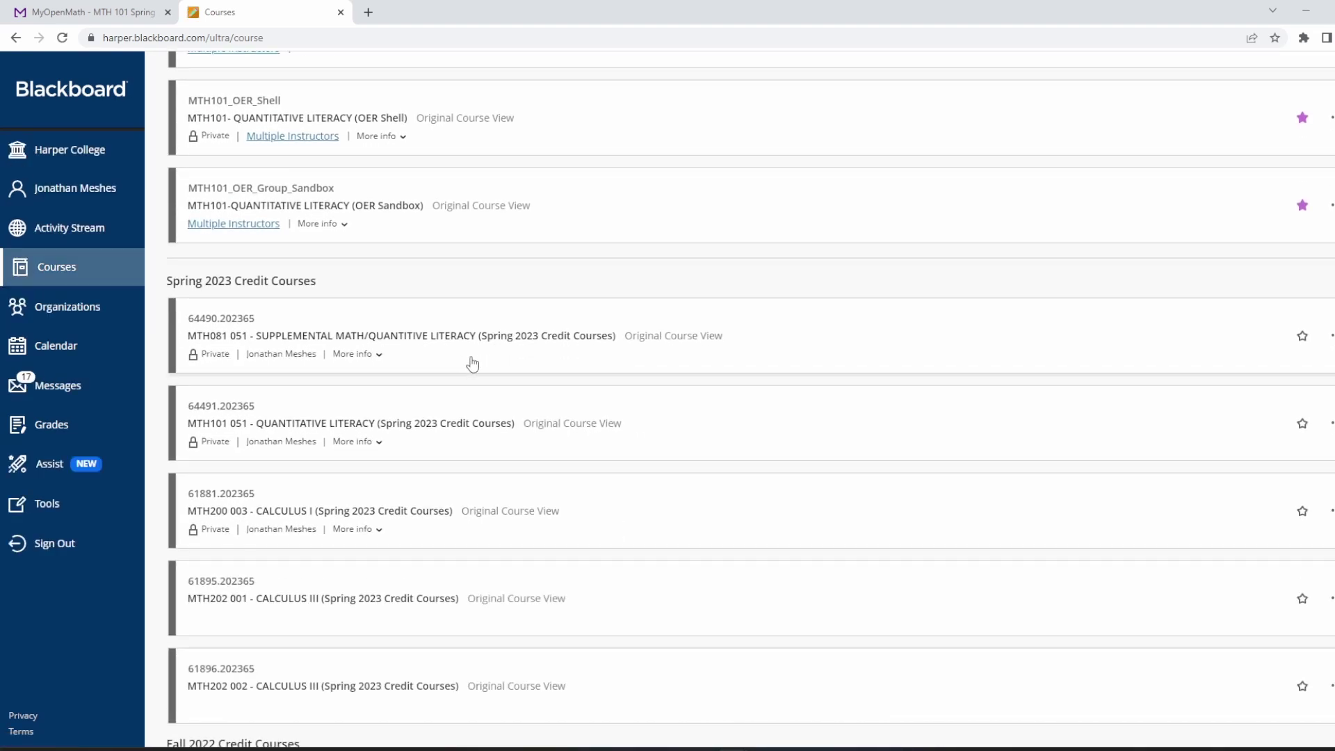
left_click(367, 424)
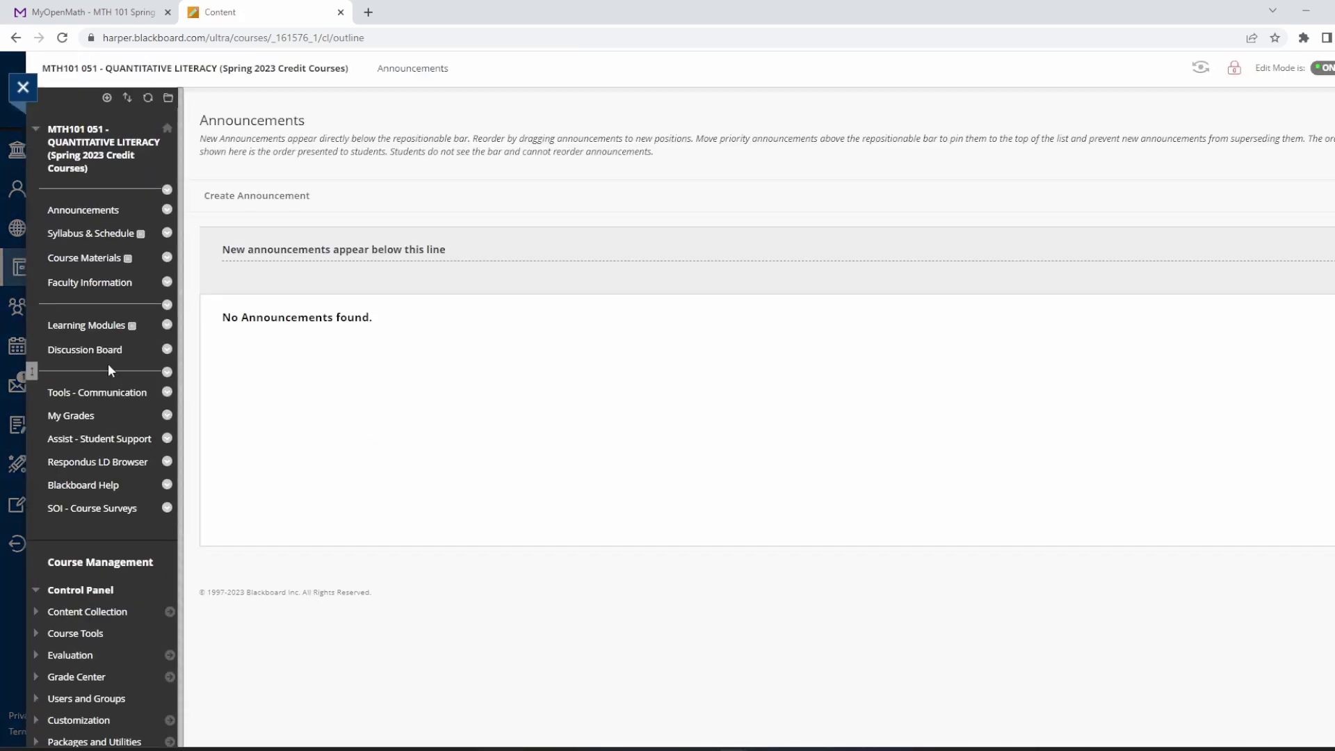
Step: Go to Packages and Utilities > Import Package / View Logs and start an Import Package
scroll(115, 369, "down", 1)
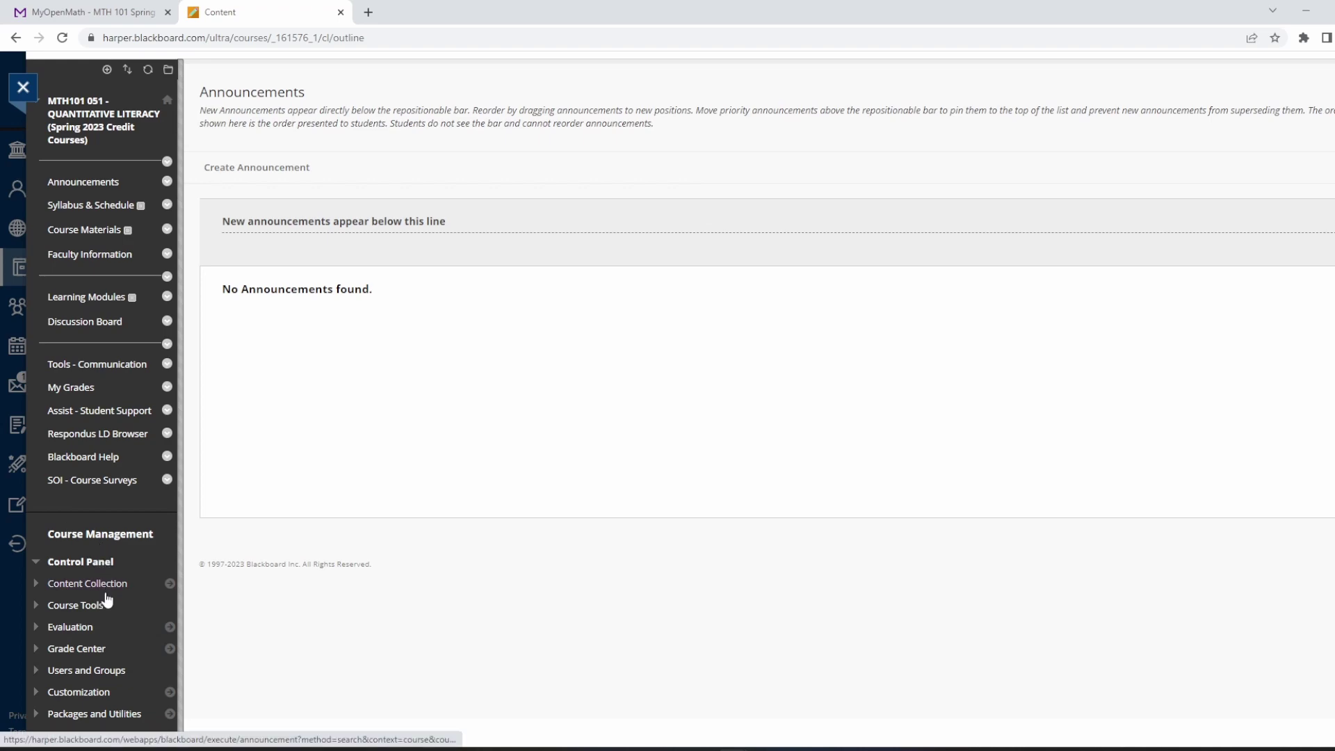
left_click(87, 715)
scroll(94, 670, "down", 2)
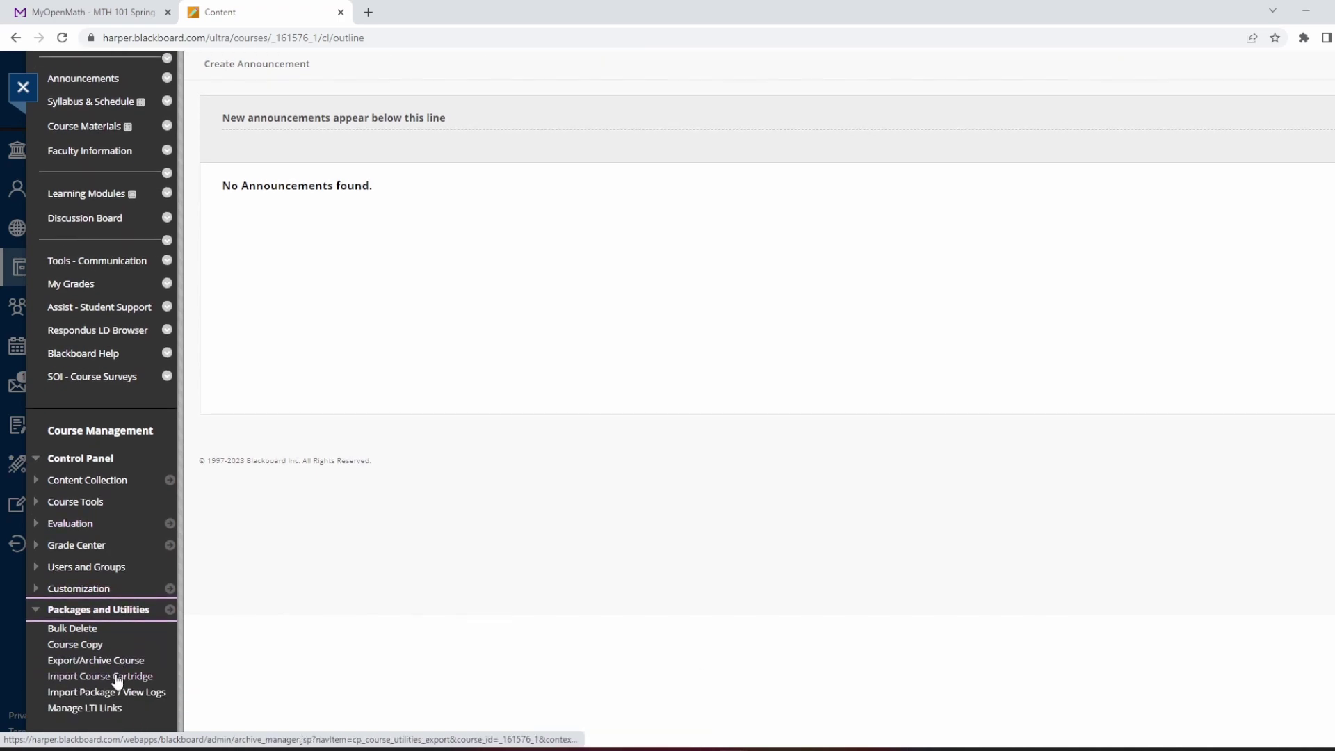
left_click(105, 693)
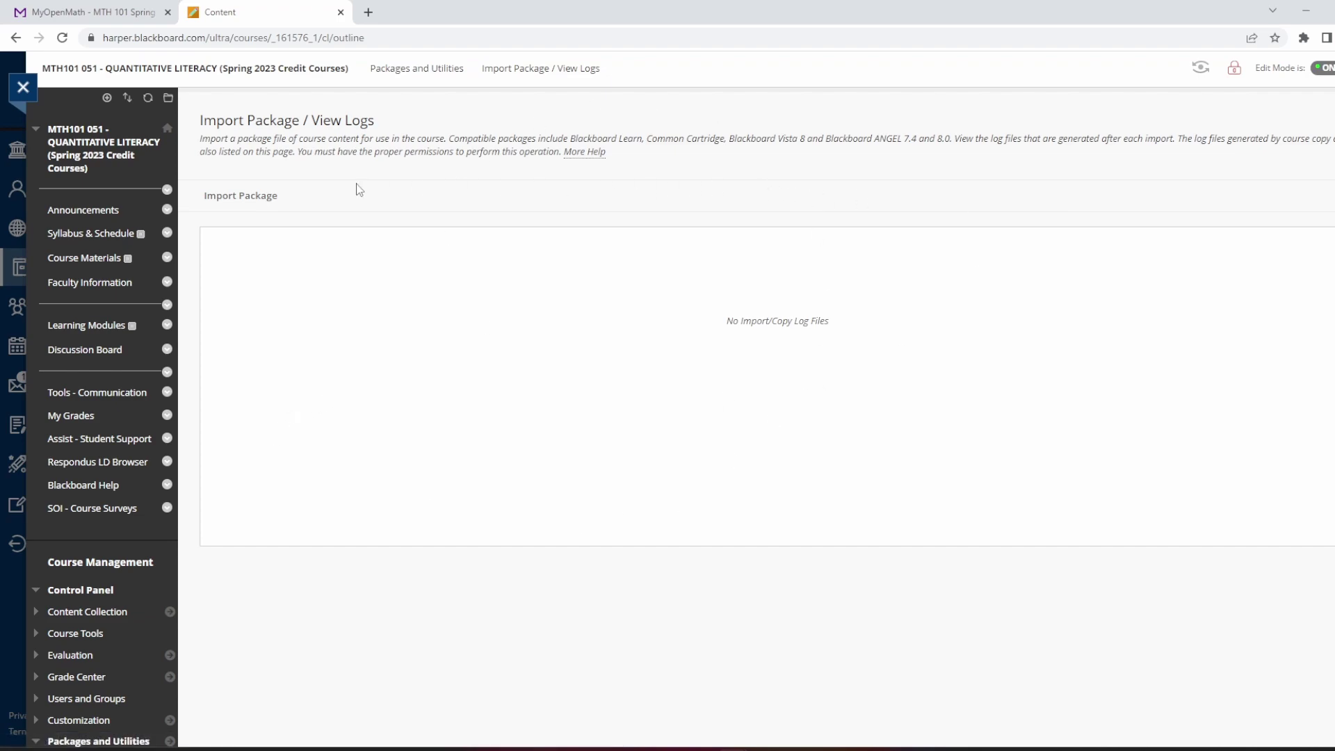
left_click(240, 196)
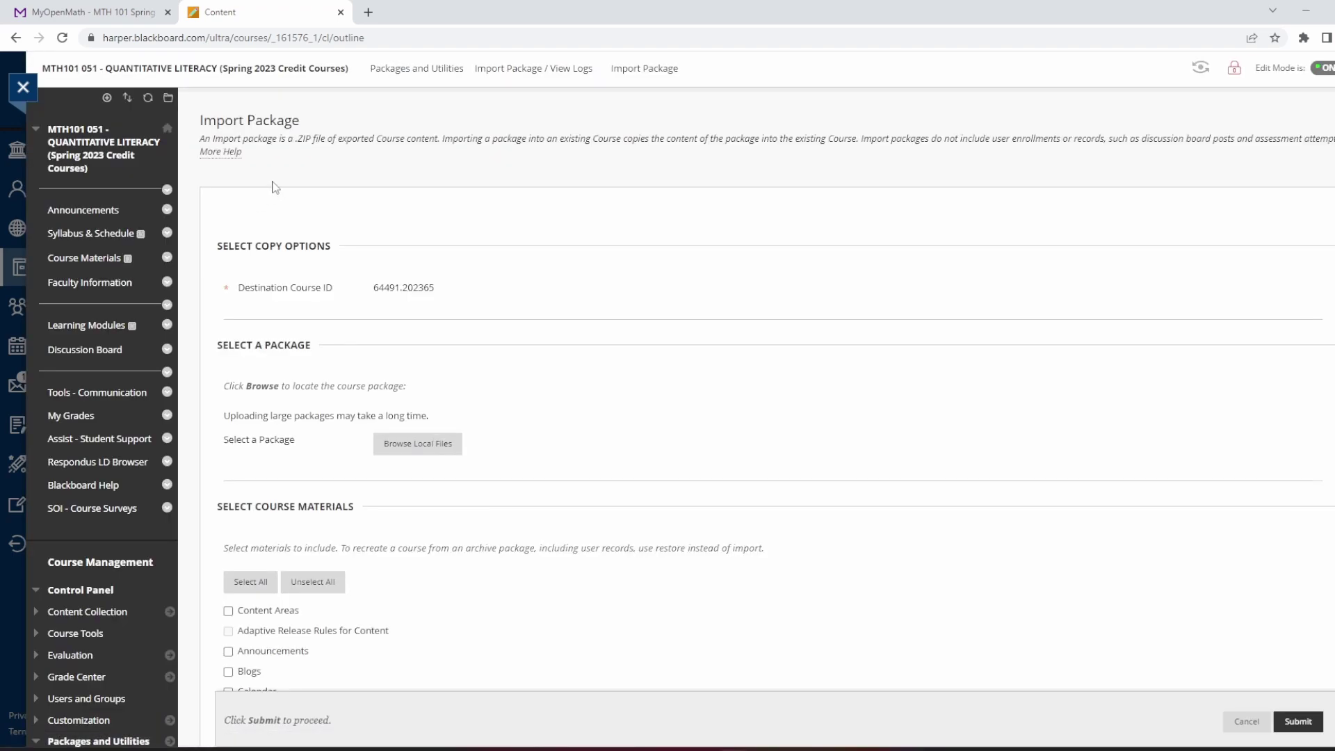
Step: Open Export in the MyOpenMath course and choose 'Select individual items to export'
left_click(98, 10)
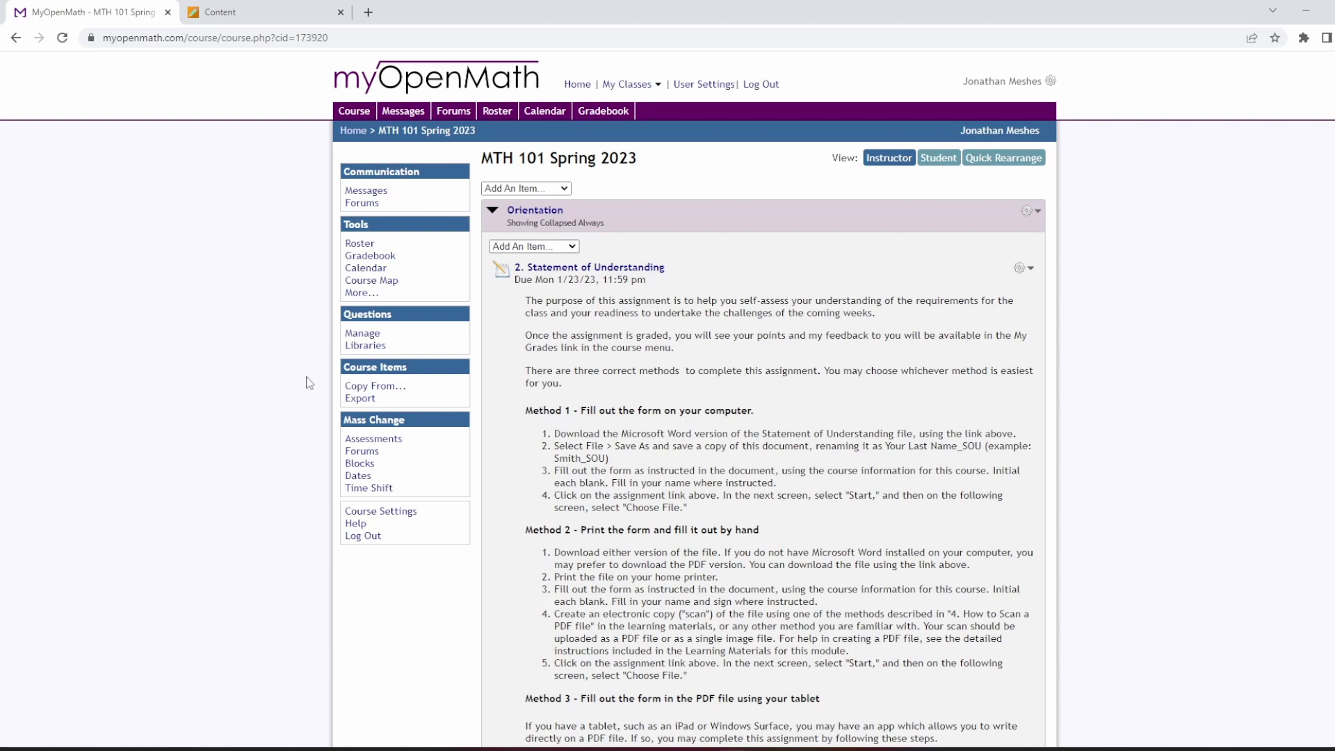
left_click(366, 401)
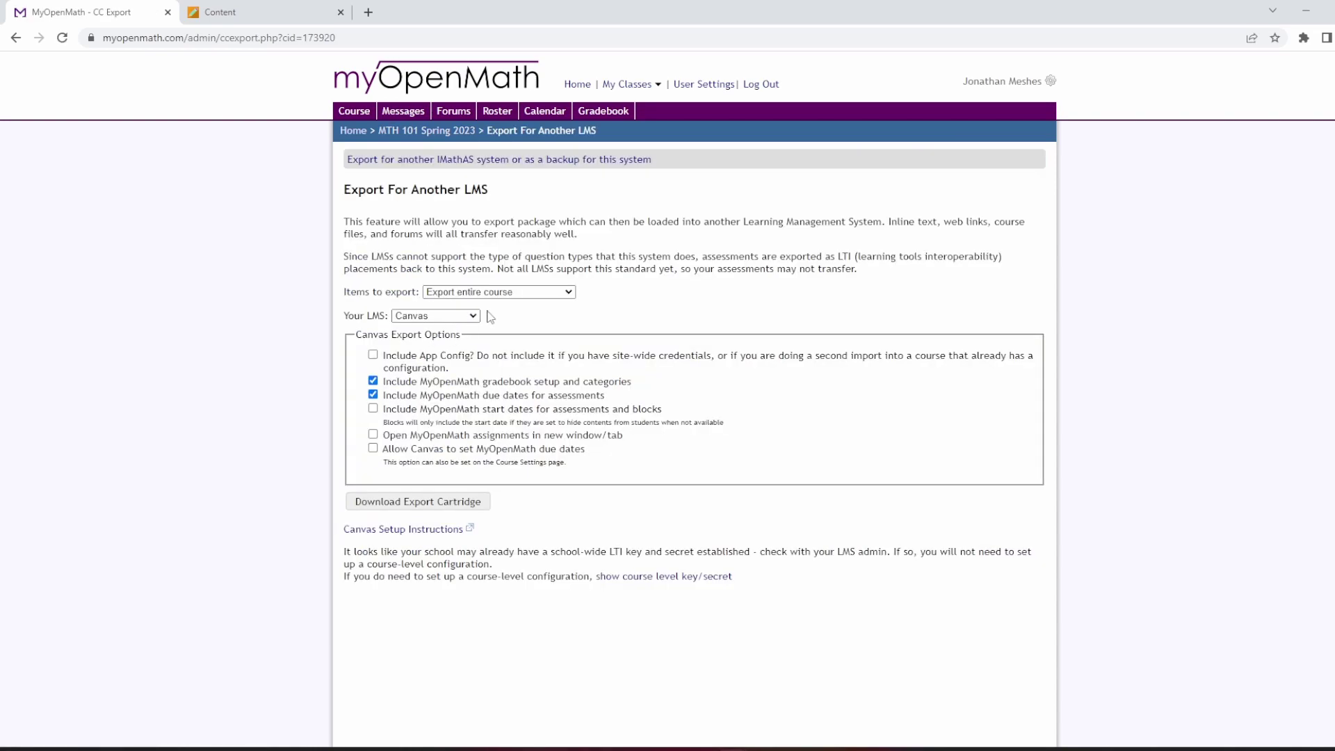
left_click(502, 294)
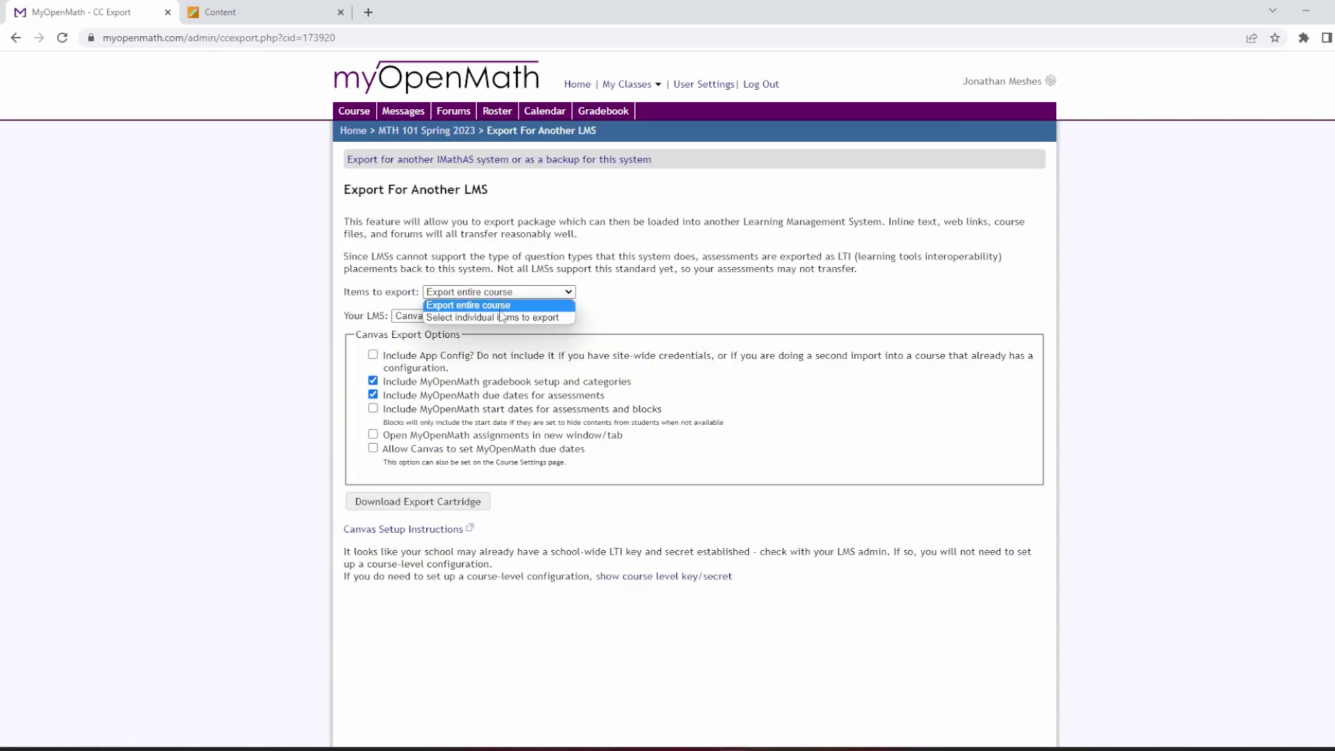
left_click(505, 319)
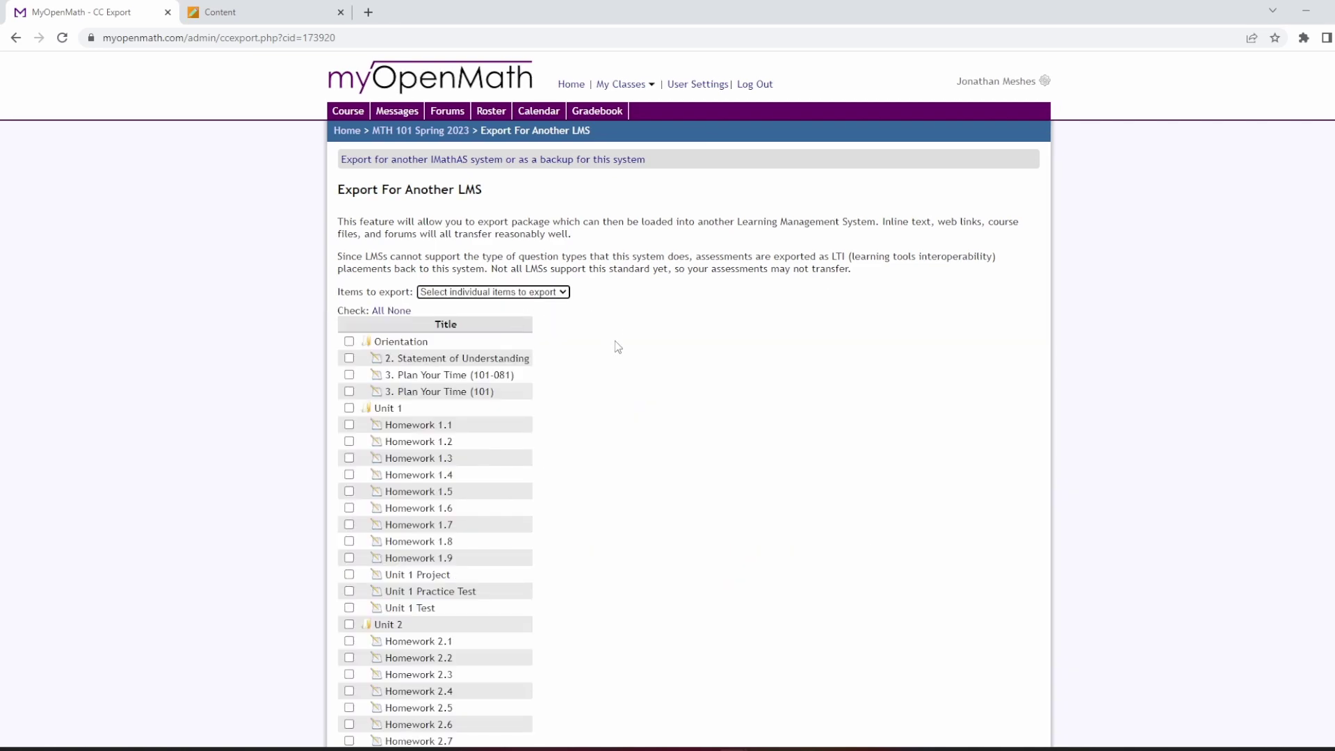
scroll(622, 341, "down", 2)
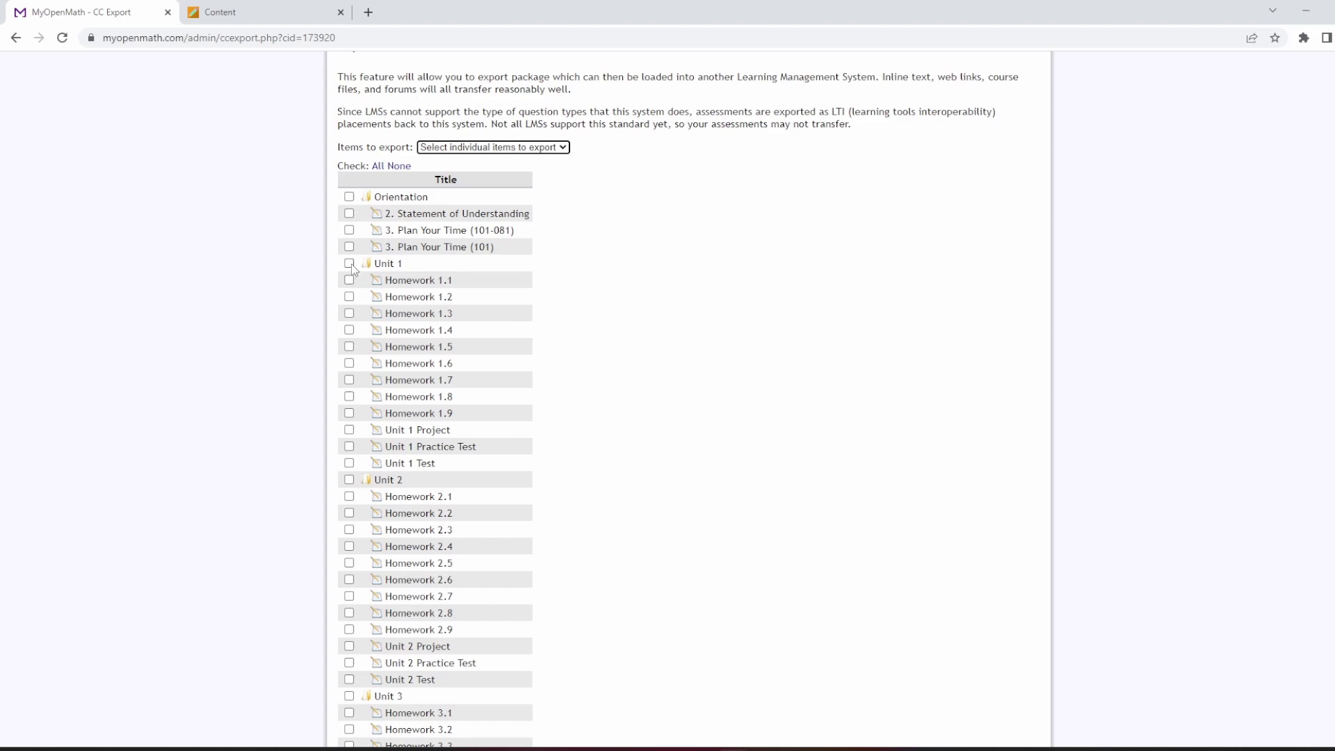
scroll(320, 292, "down", 6)
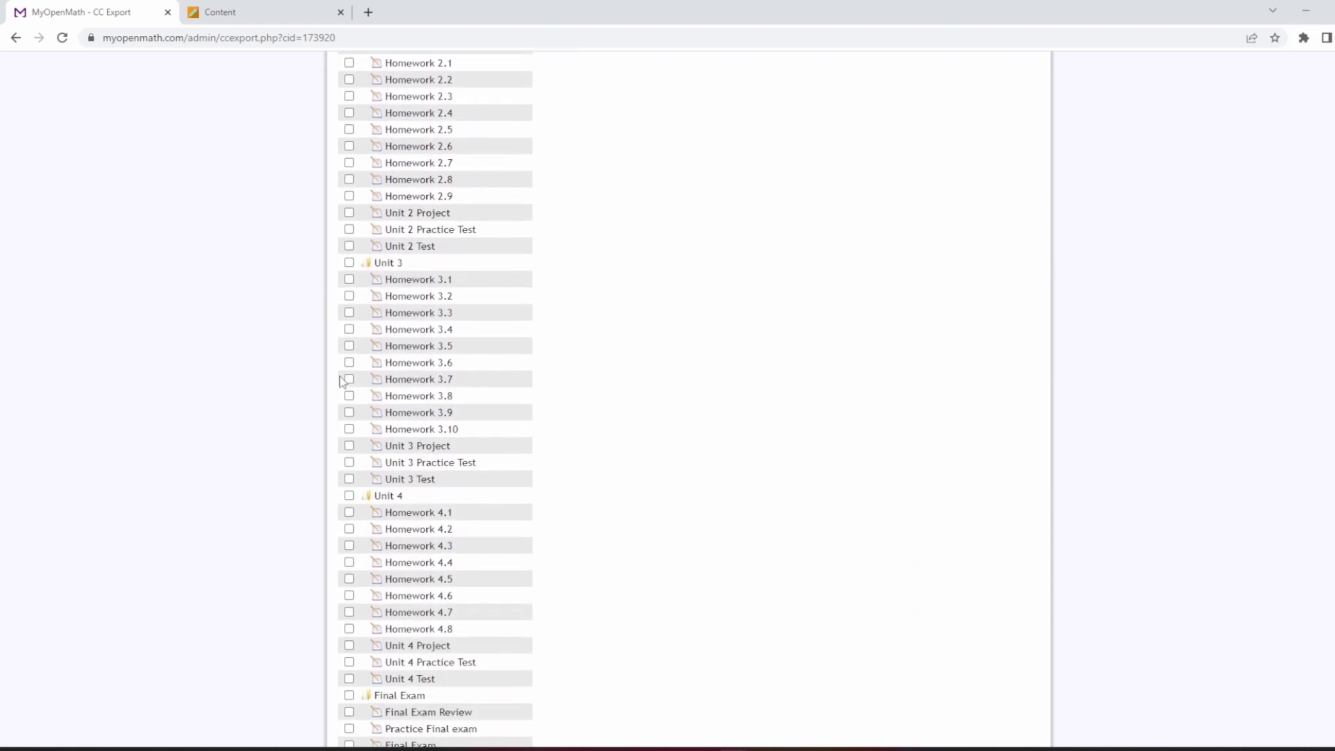
scroll(341, 381, "up", 7)
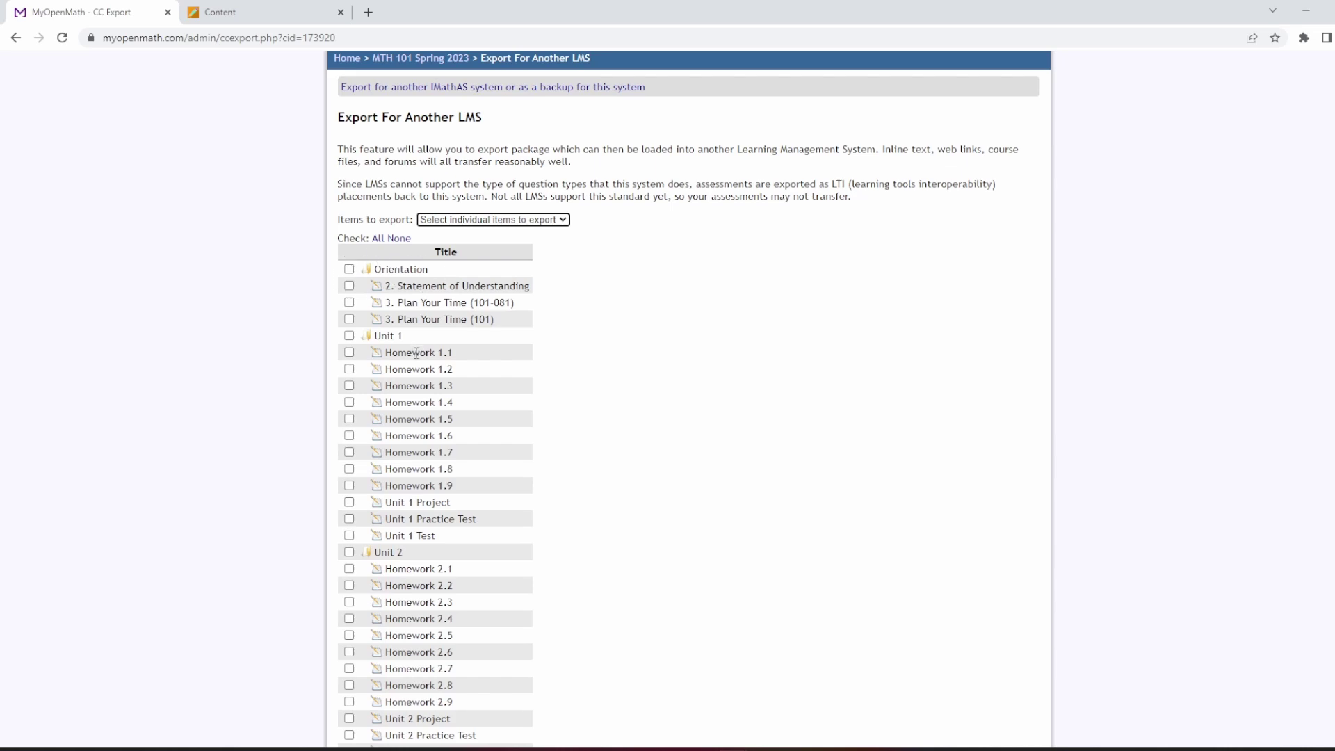
Step: Check Units 1–4 plus Final Exam Review and the Practice Final exam for export
left_click(349, 354)
left_click(349, 369)
left_click(349, 352)
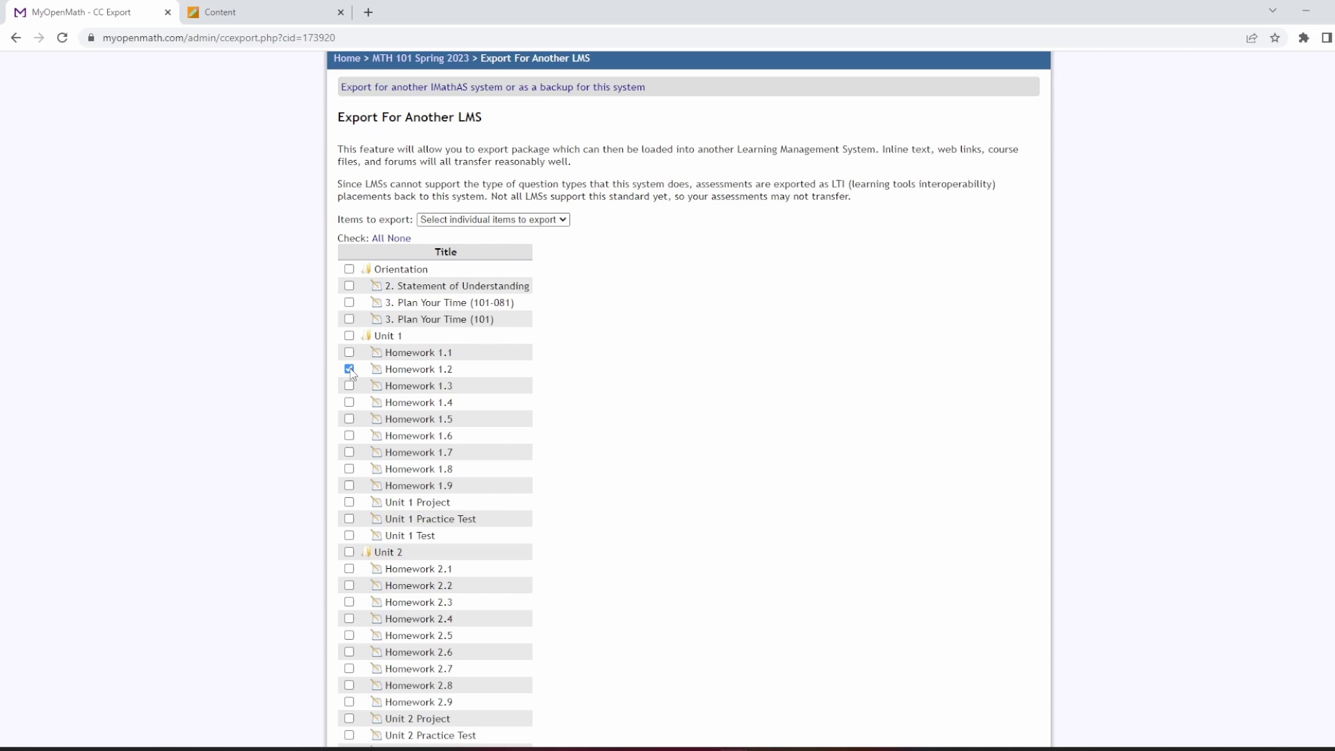
left_click(349, 369)
left_click(349, 336)
scroll(314, 379, "down", 2)
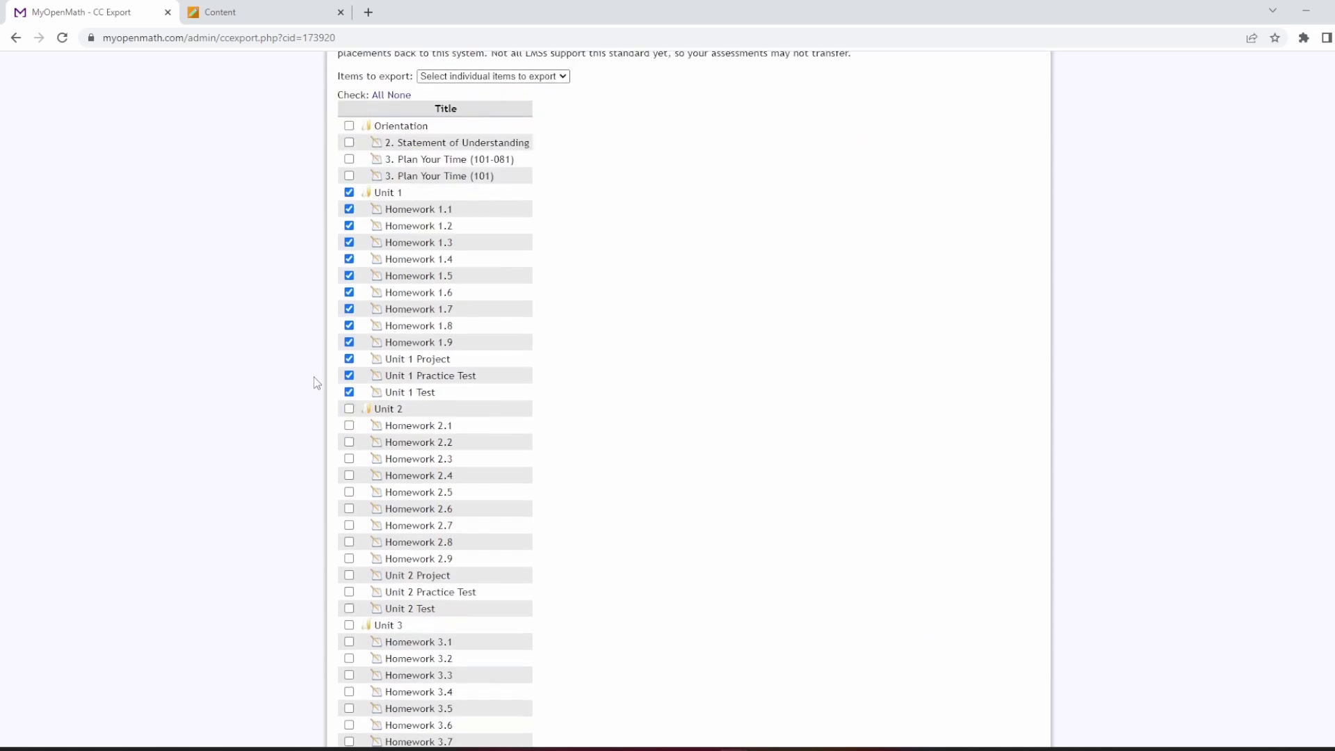
left_click(349, 408)
scroll(349, 410, "down", 4)
left_click(349, 334)
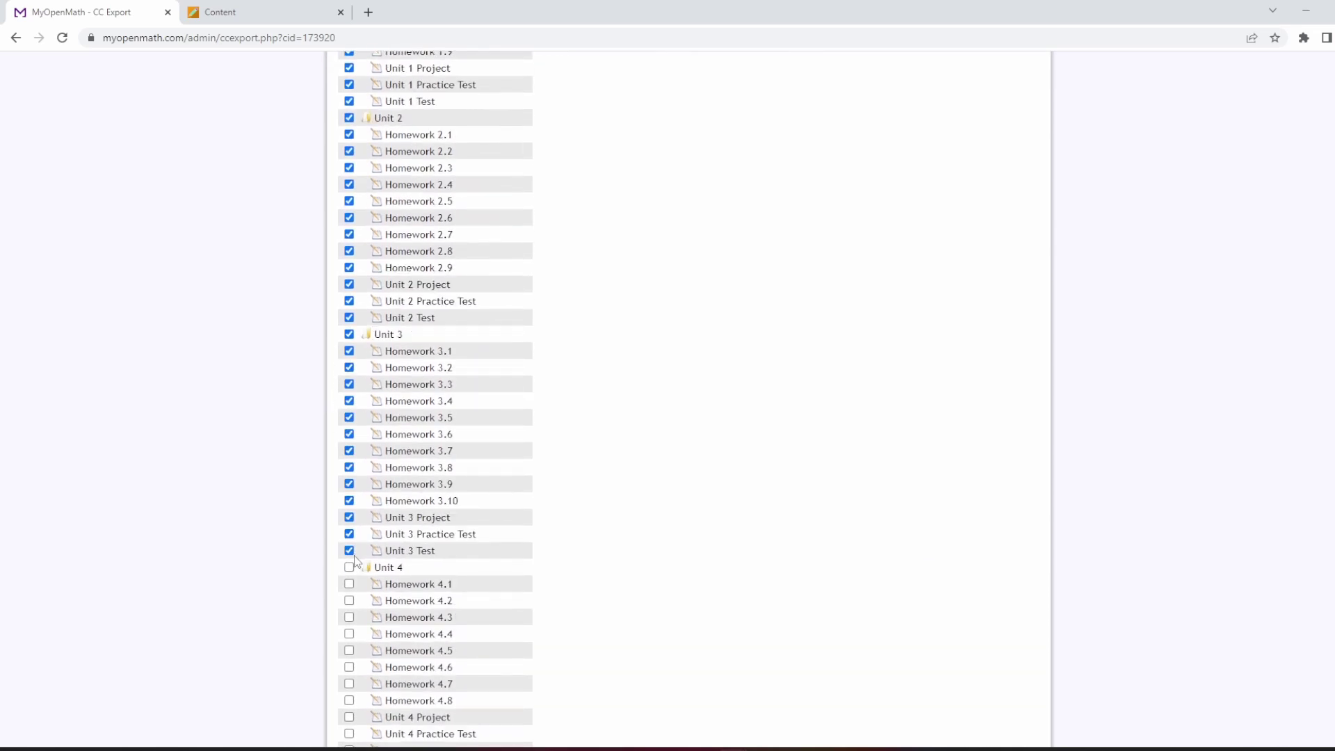
scroll(310, 536, "down", 3)
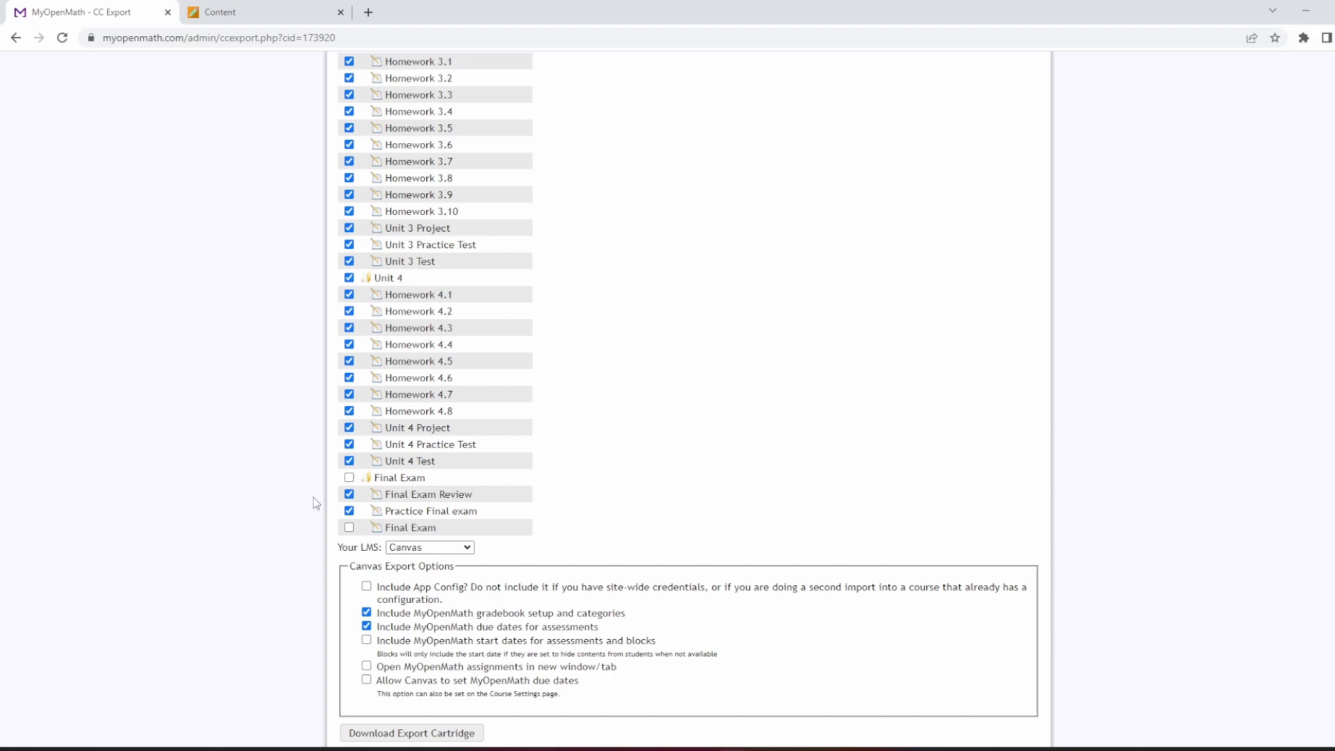
scroll(313, 496, "up", 1)
scroll(313, 496, "down", 2)
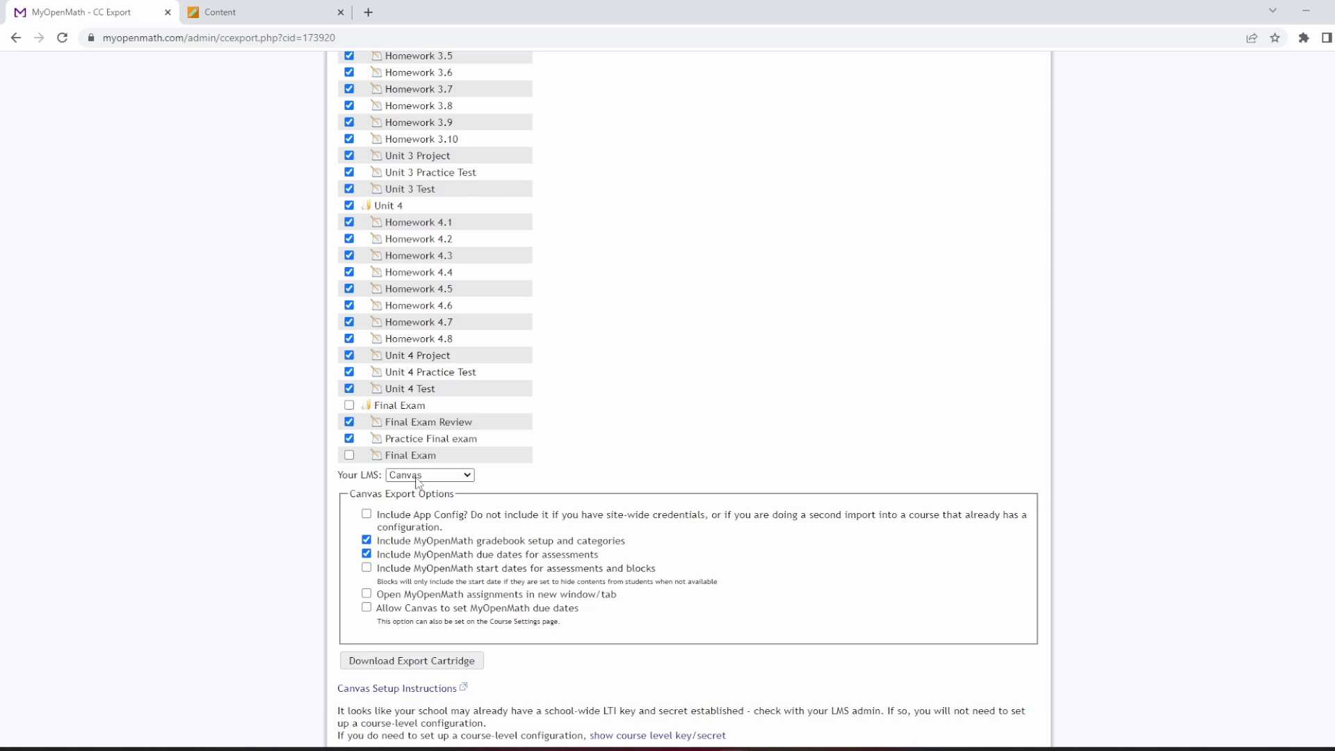
Step: Set Your LMS to BlackBoard and download the cartridge BBEXPORT173920.zip
left_click(417, 477)
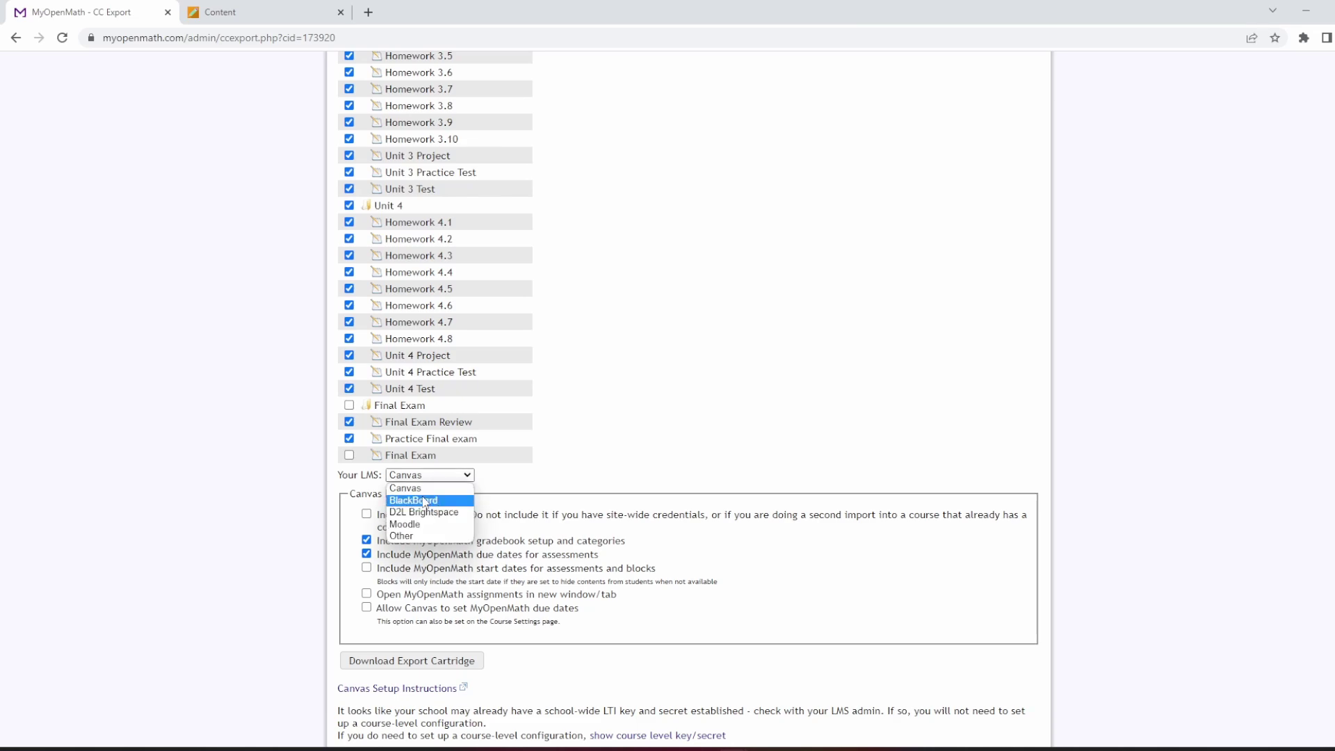
left_click(422, 498)
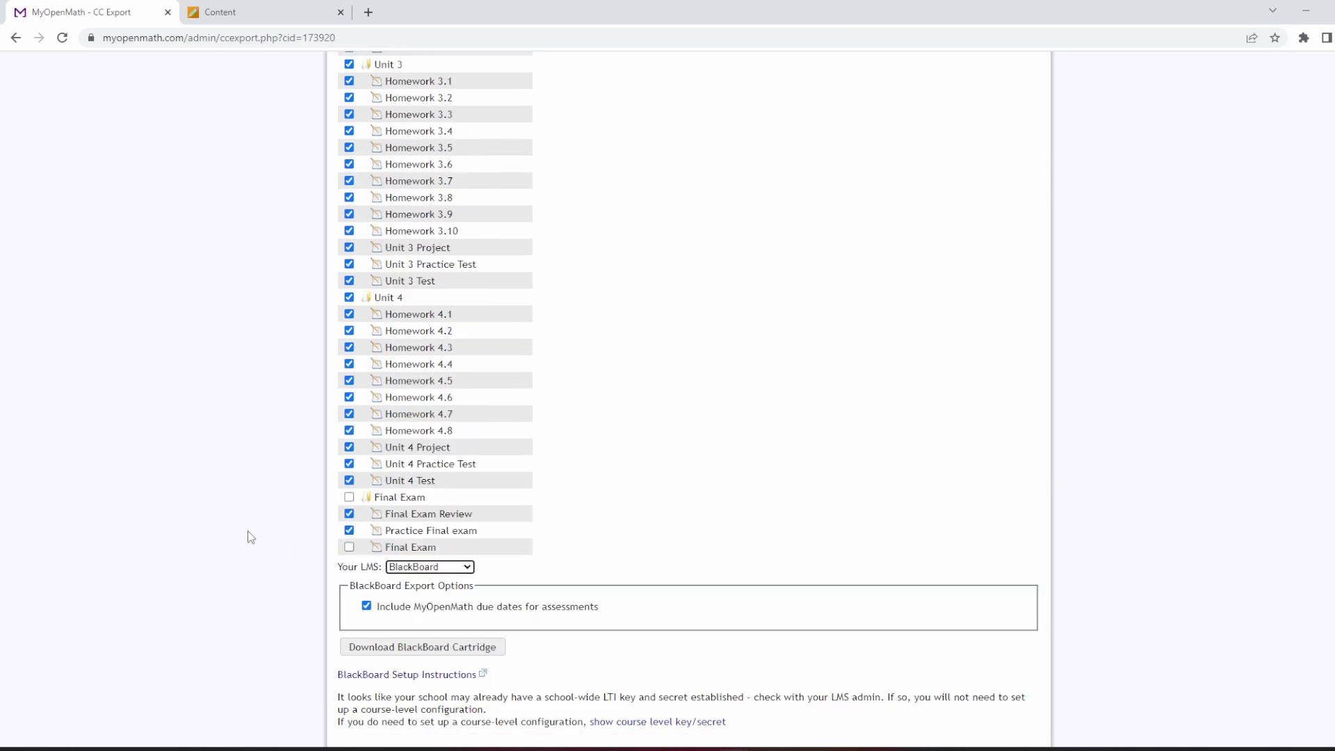
left_click(401, 648)
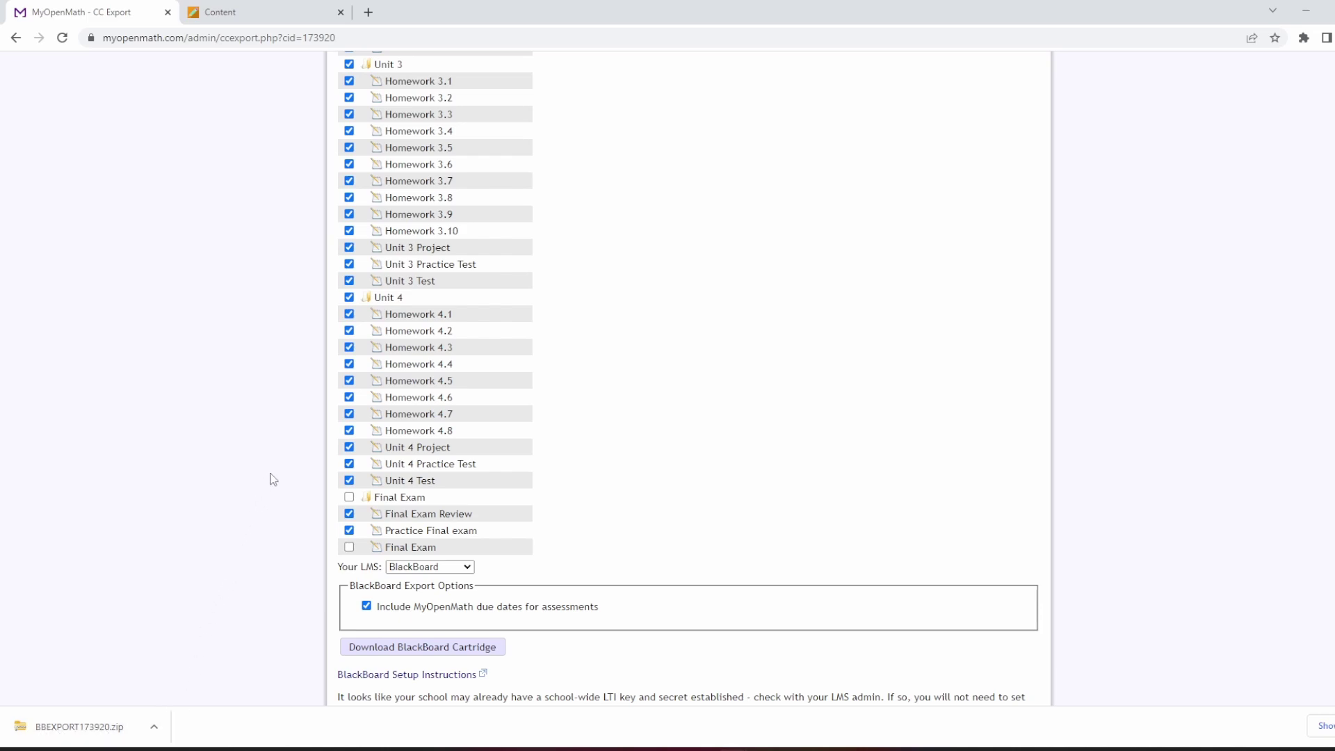
scroll(273, 479, "down", 1)
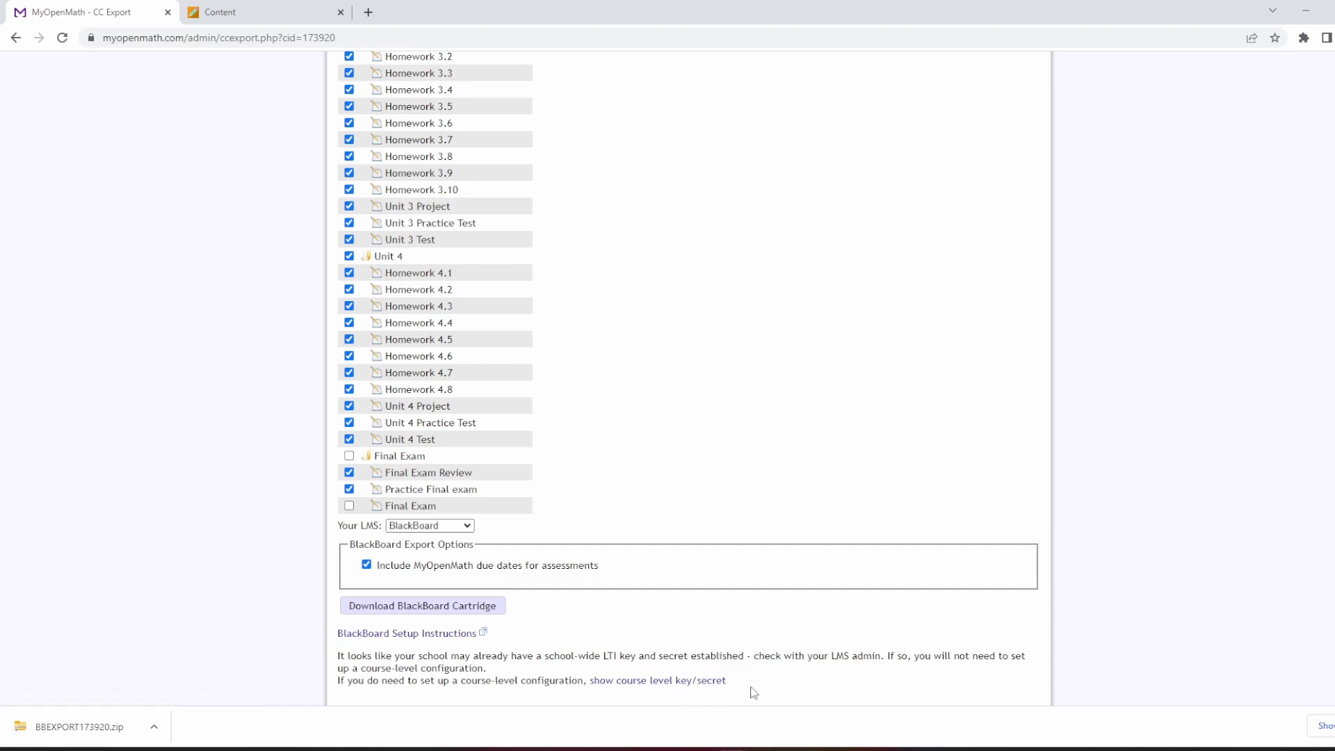
Step: Reveal the course-level LTI key and secret, then go back to Blackboard's import page
left_click(700, 682)
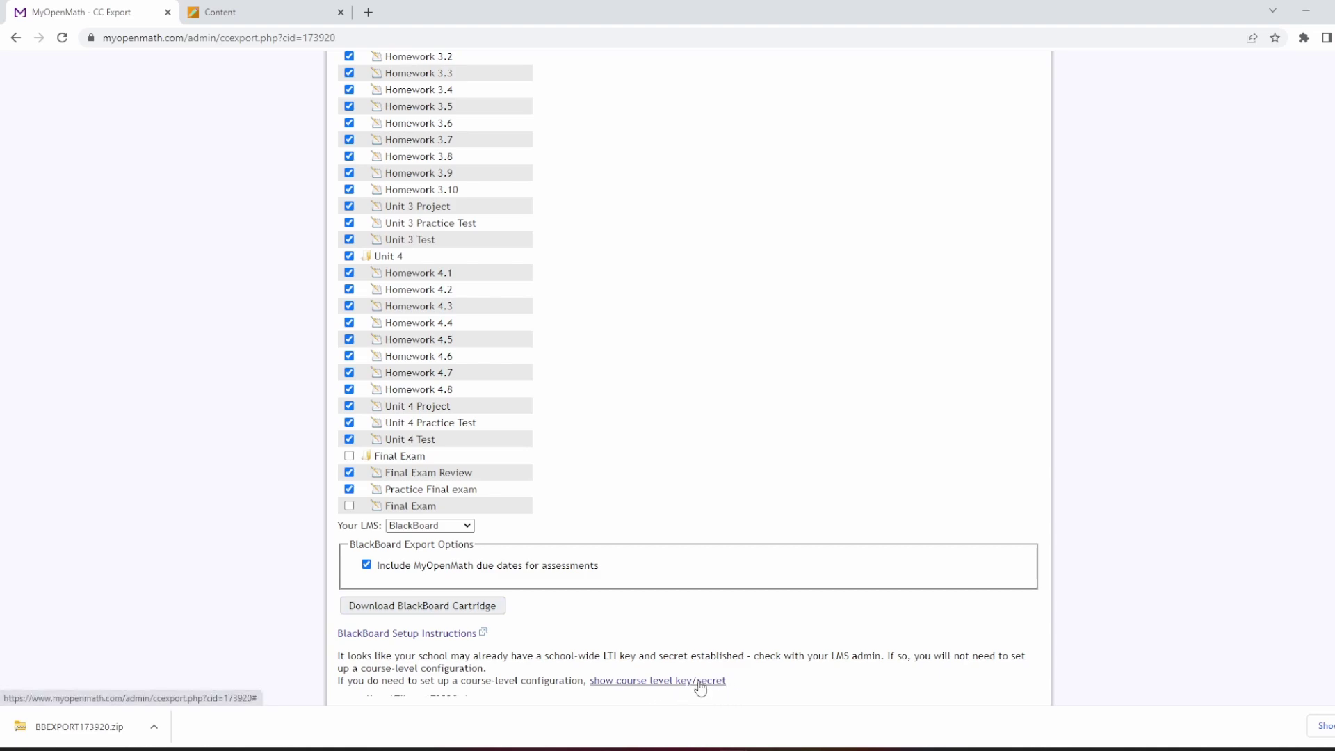
scroll(679, 470, "down", 1)
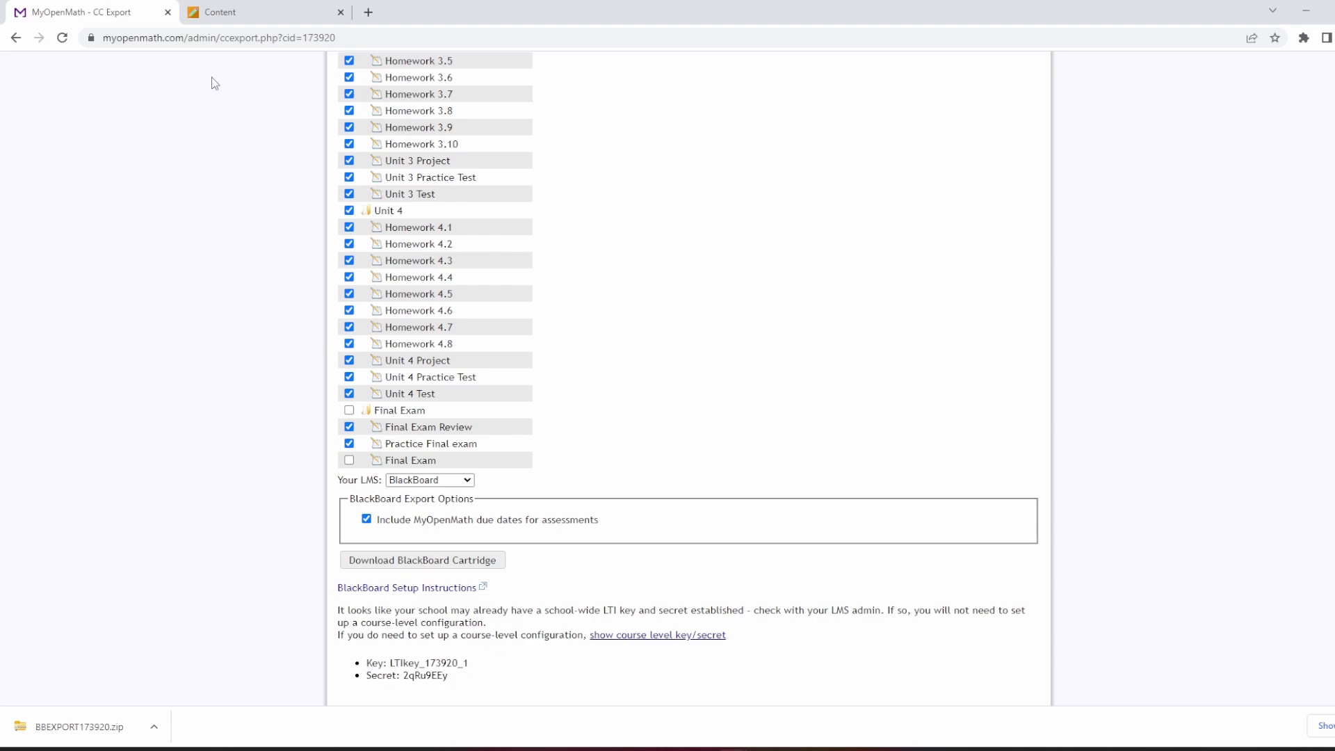
left_click(245, 6)
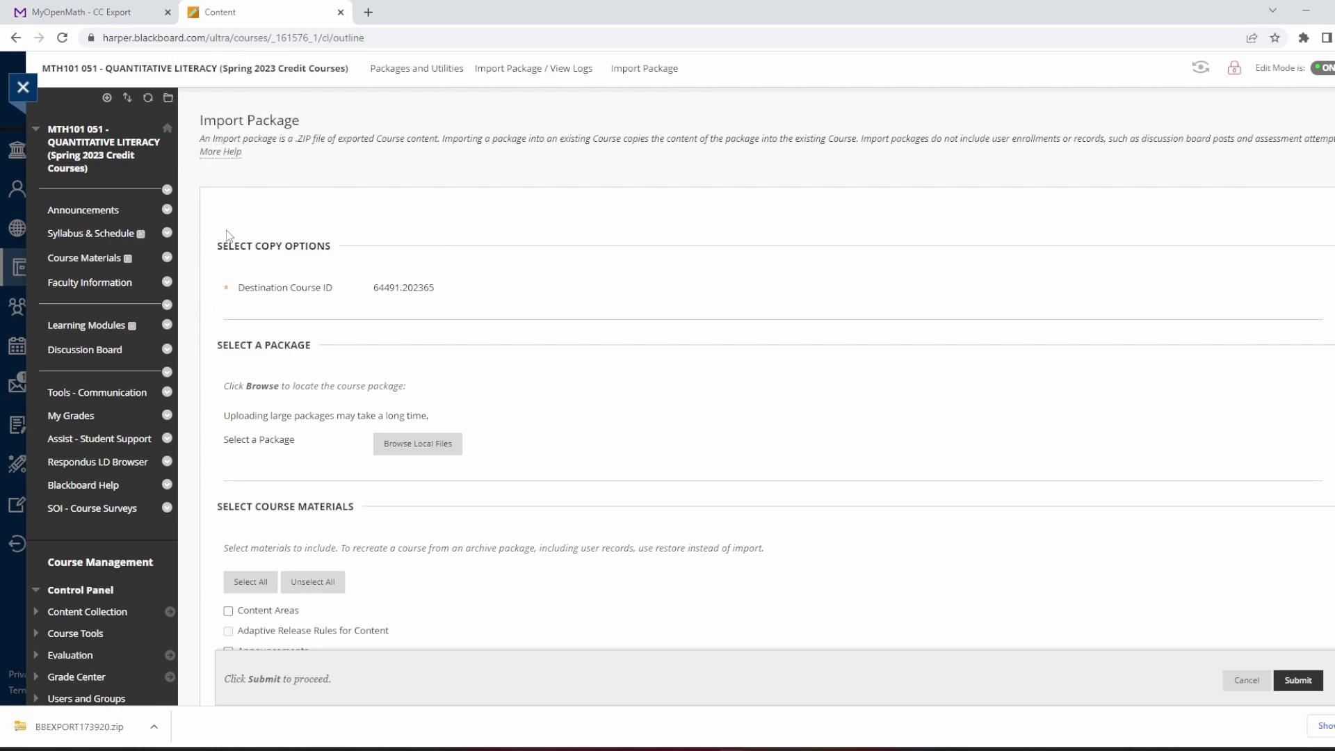
Step: Attach BBEXPORT173920.zip from the Downloads folder as the package to import
left_click(417, 446)
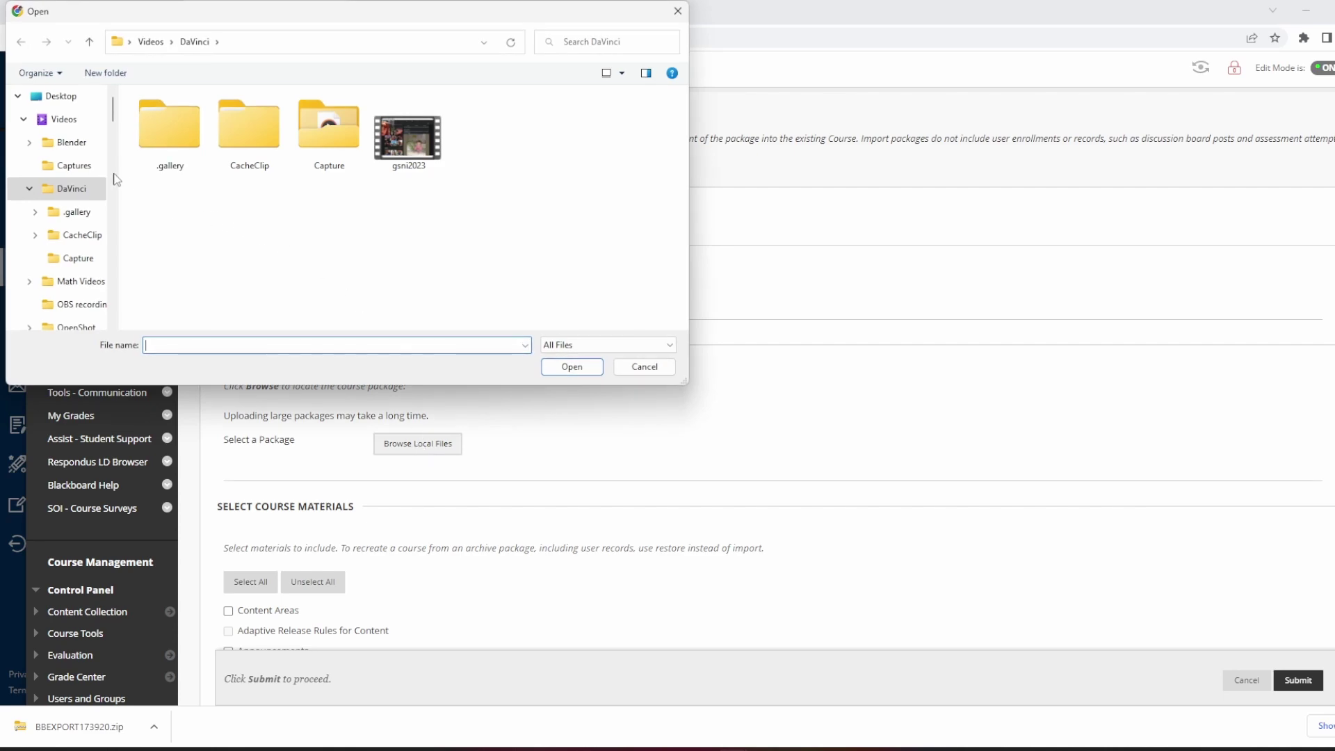
scroll(63, 181, "up", 5)
left_click(57, 191)
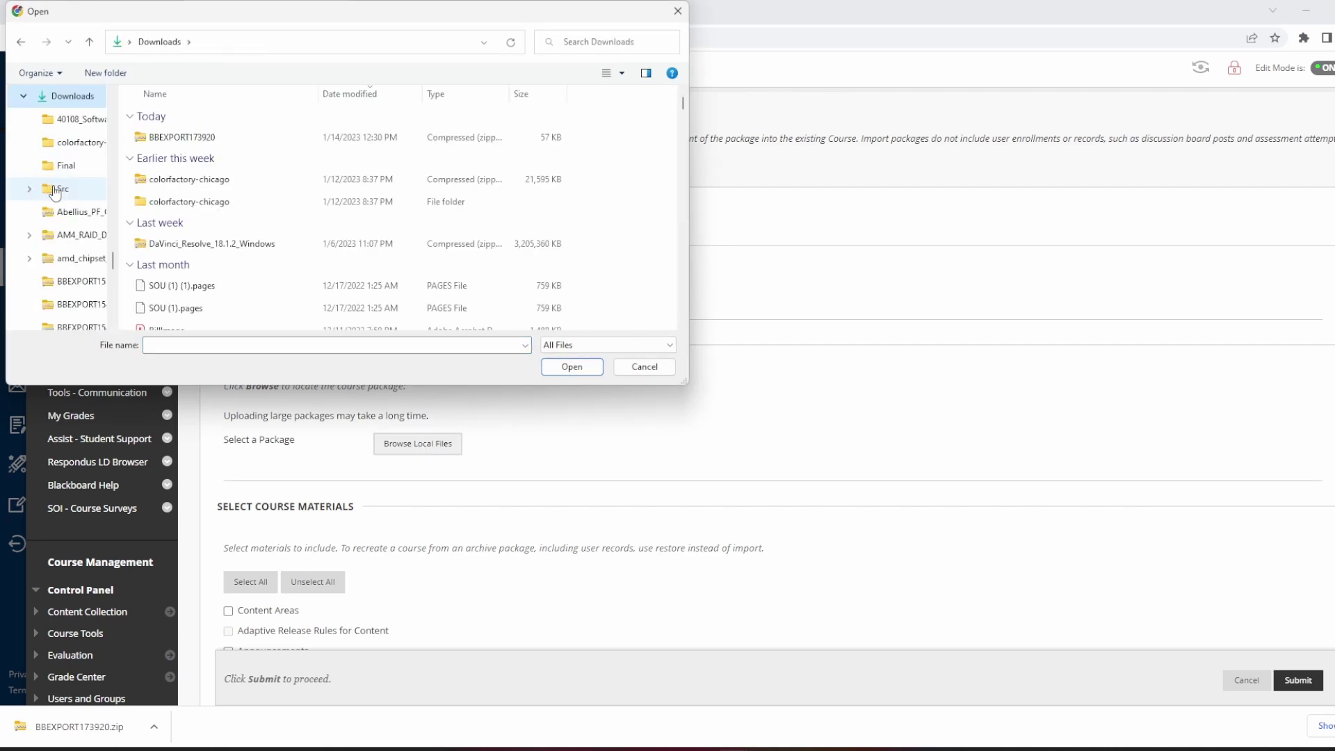
left_click(233, 137)
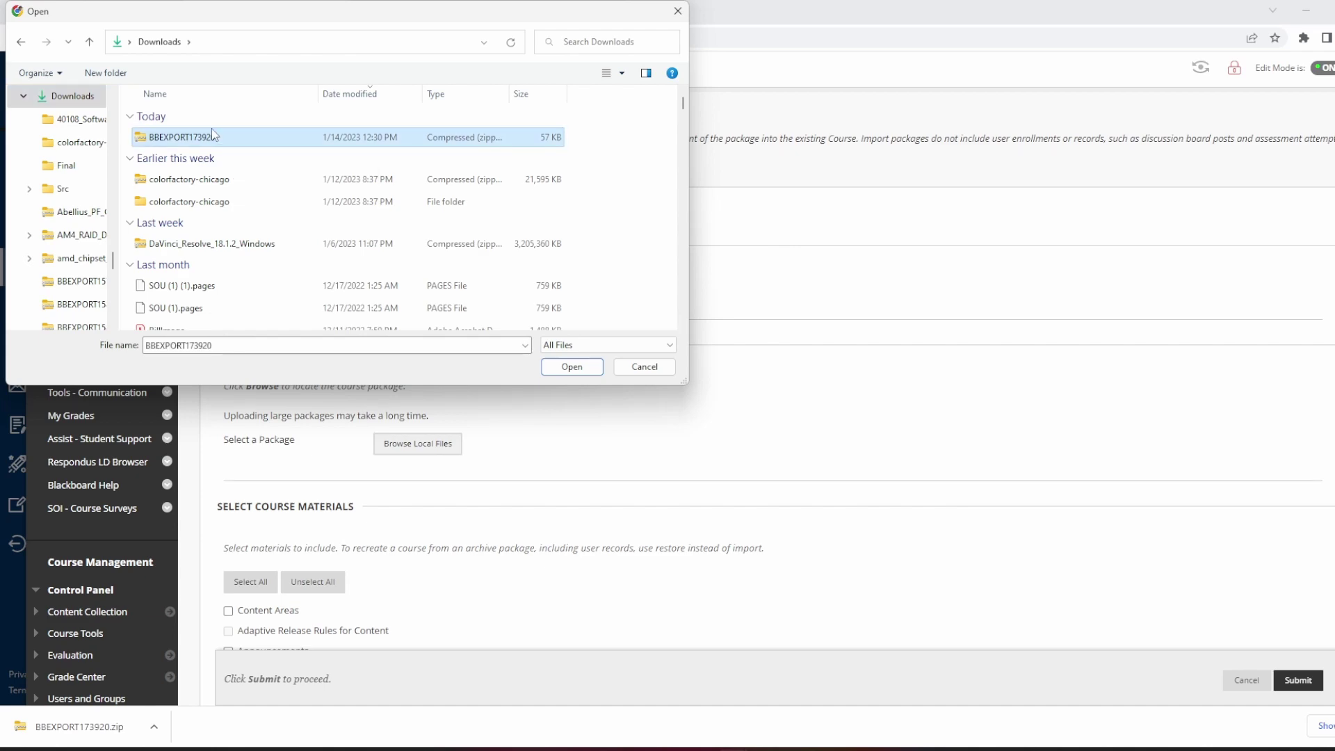
left_click(573, 367)
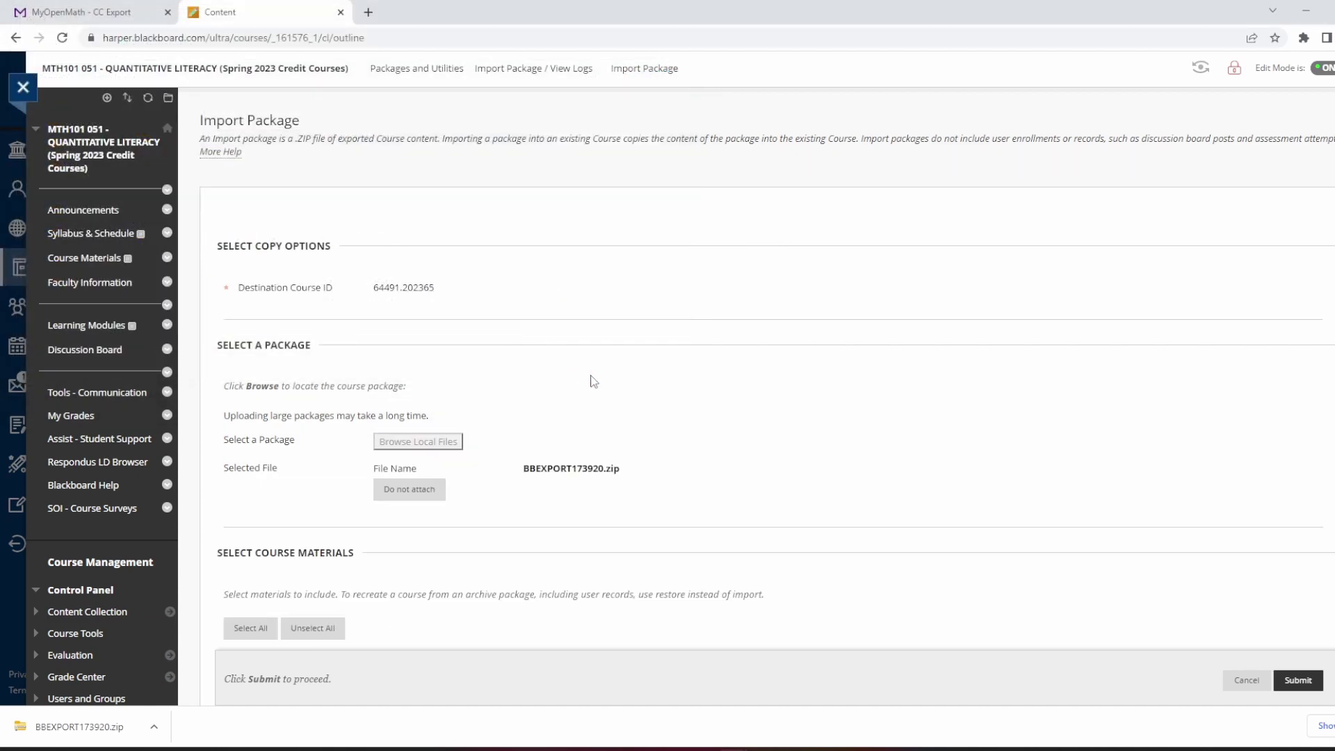
scroll(594, 382, "down", 3)
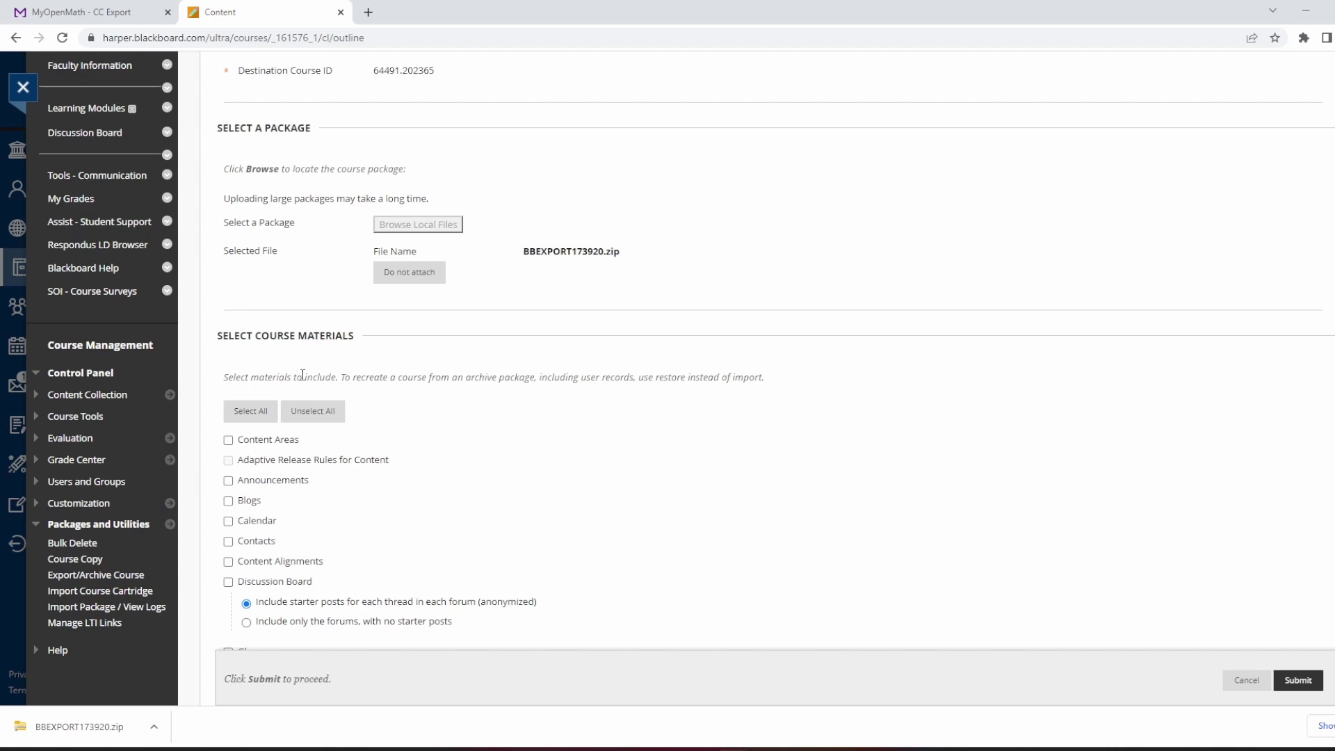
Step: Select all course materials for import and scroll down to the Submit button
left_click(251, 412)
scroll(592, 466, "down", 2)
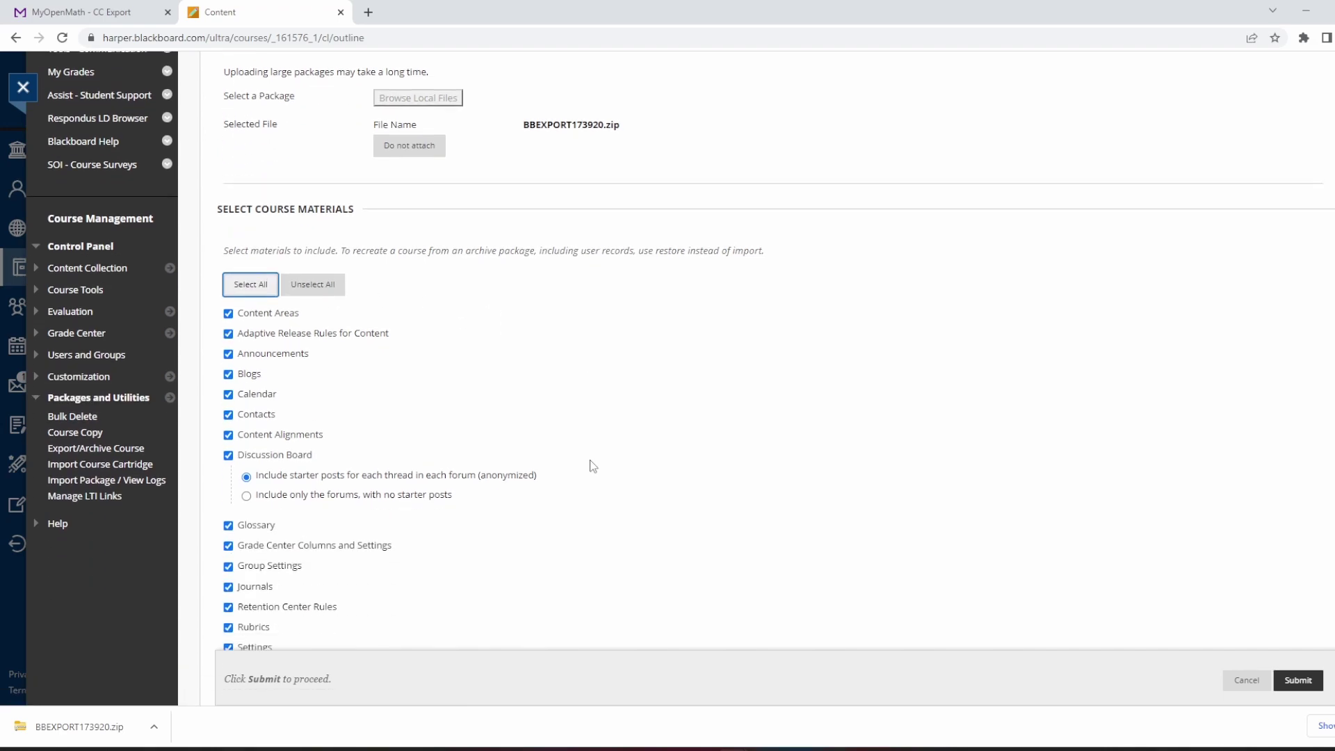
scroll(663, 418, "down", 2)
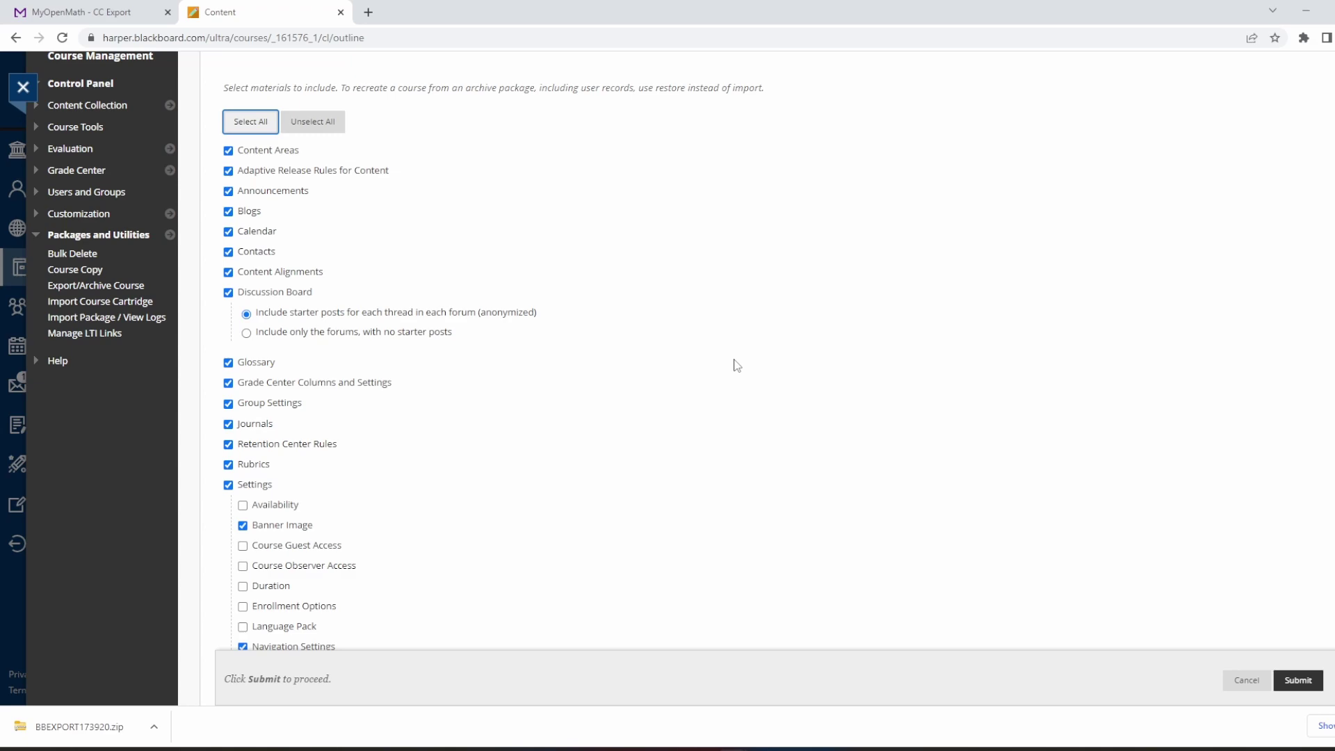
scroll(735, 364, "down", 2)
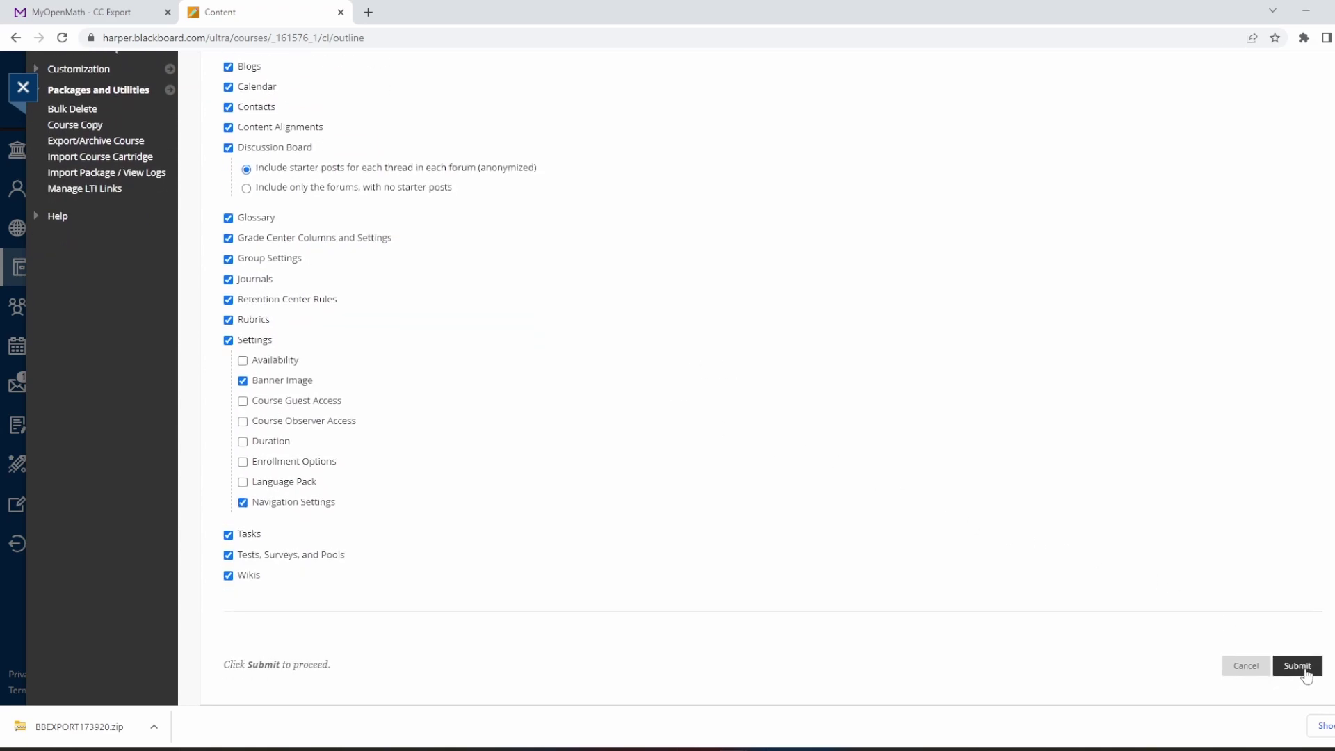
Step: Import the package and open the MTH 101 Spring 2023 content listing Units 1–4 and the final exam
left_click(1297, 666)
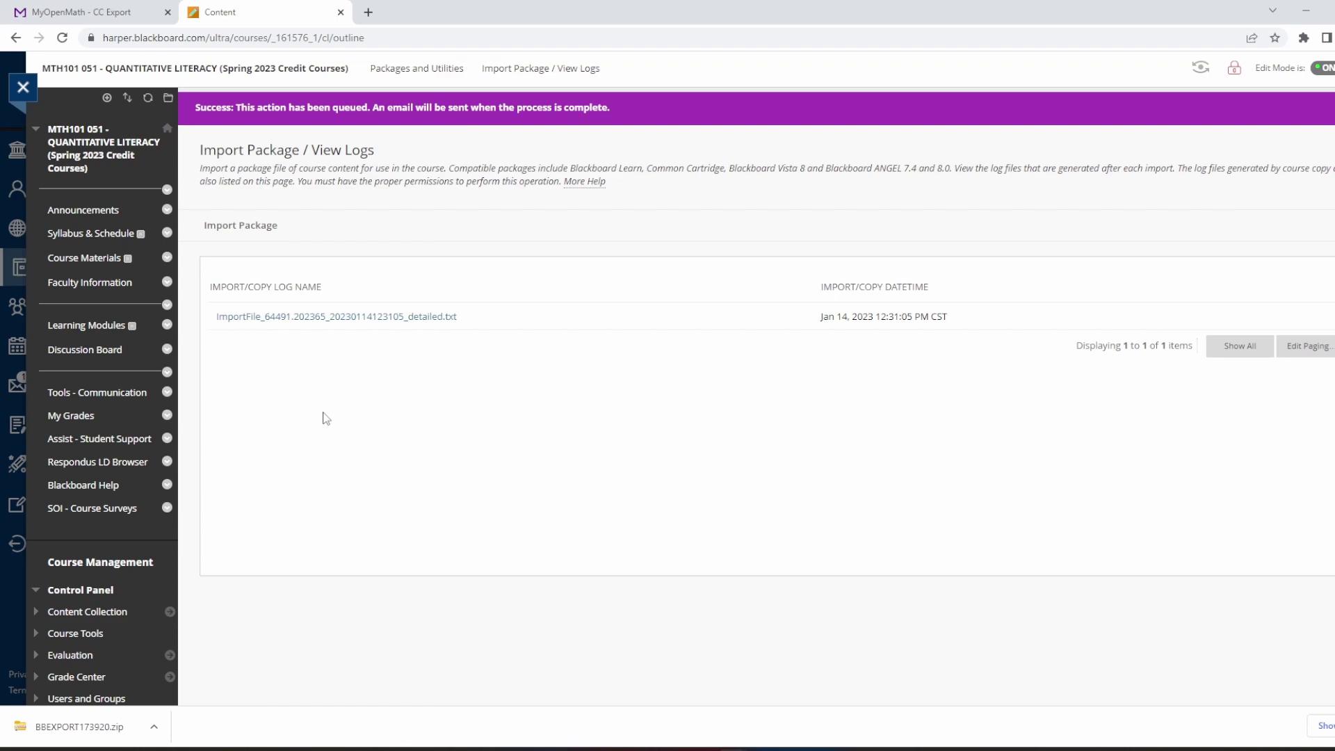
left_click(62, 37)
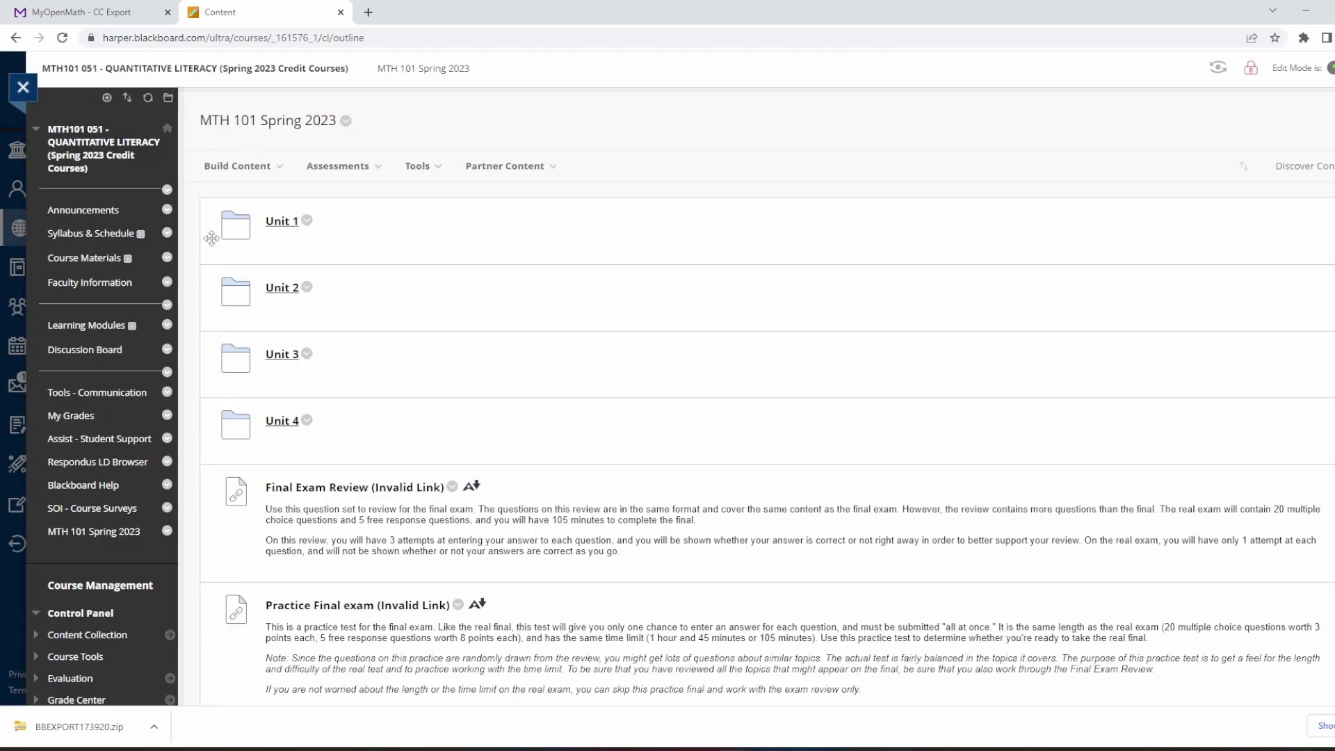
scroll(209, 362, "down", 3)
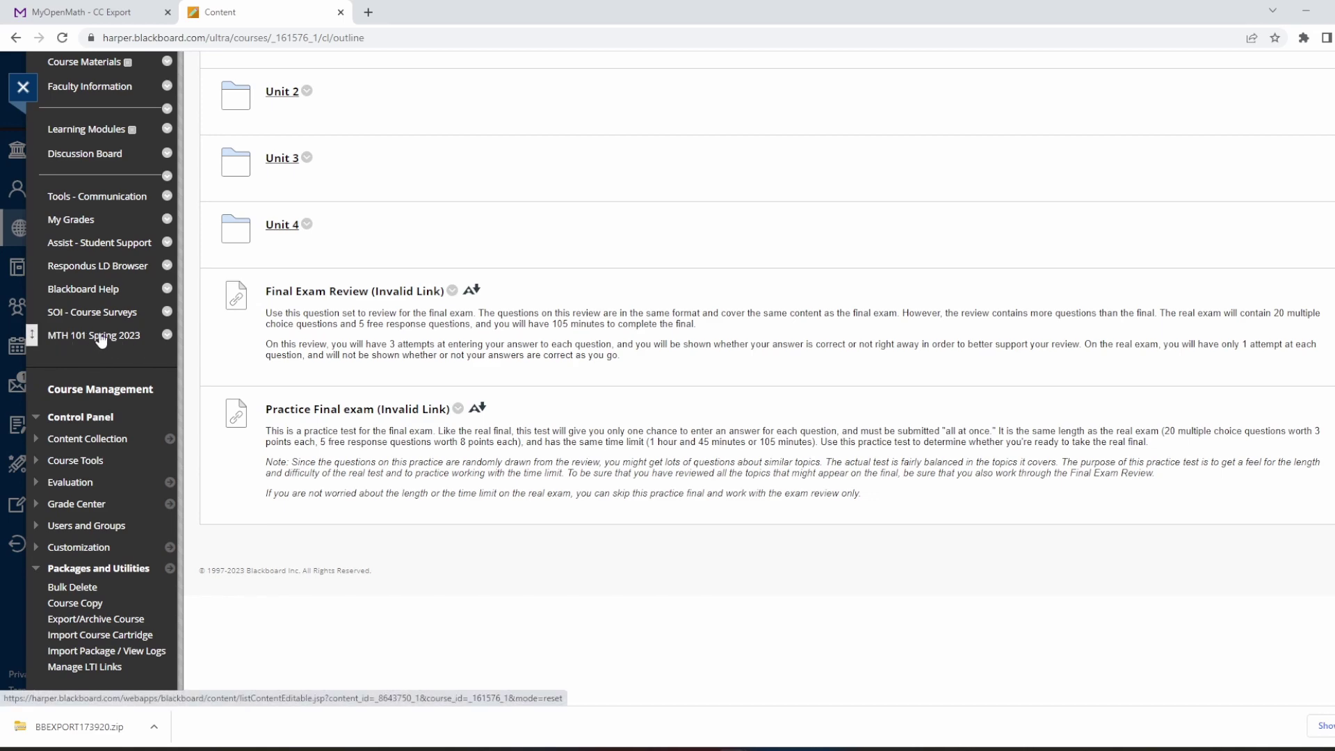
left_click(78, 339)
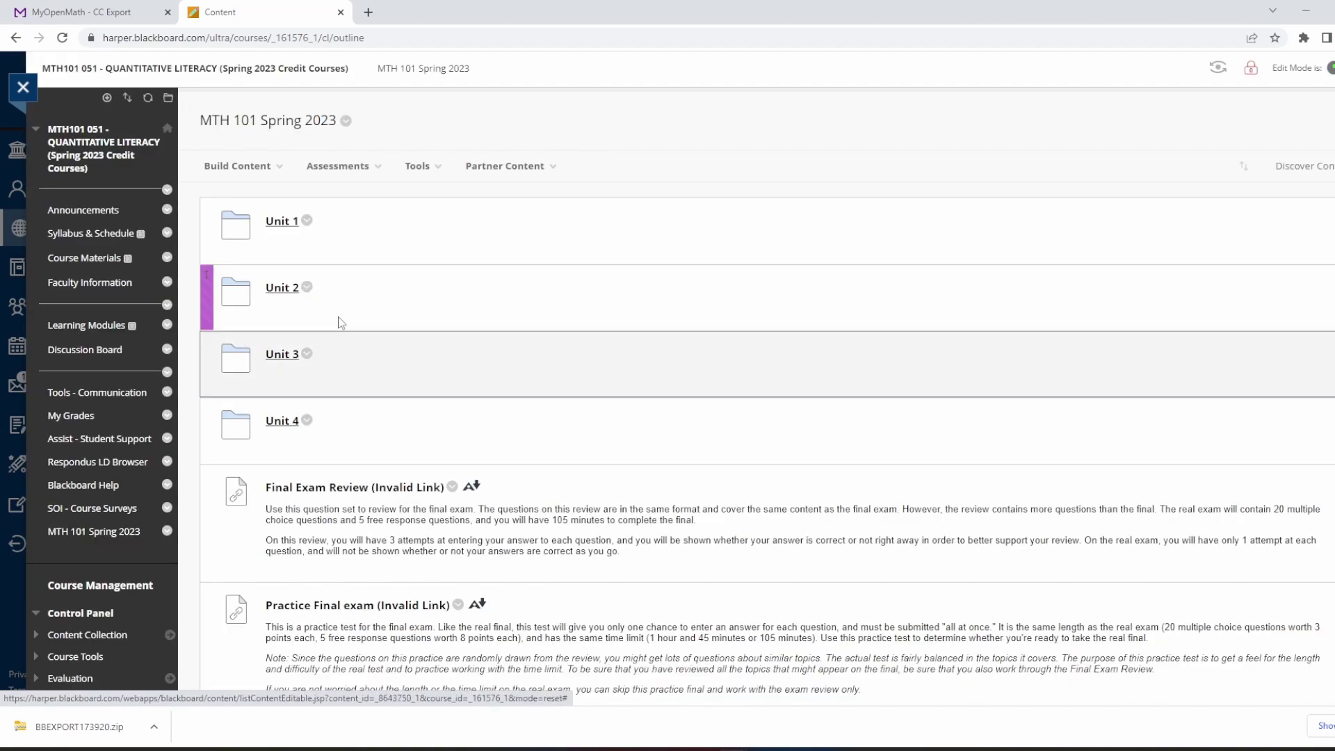
scroll(638, 350, "down", 3)
scroll(519, 316, "up", 3)
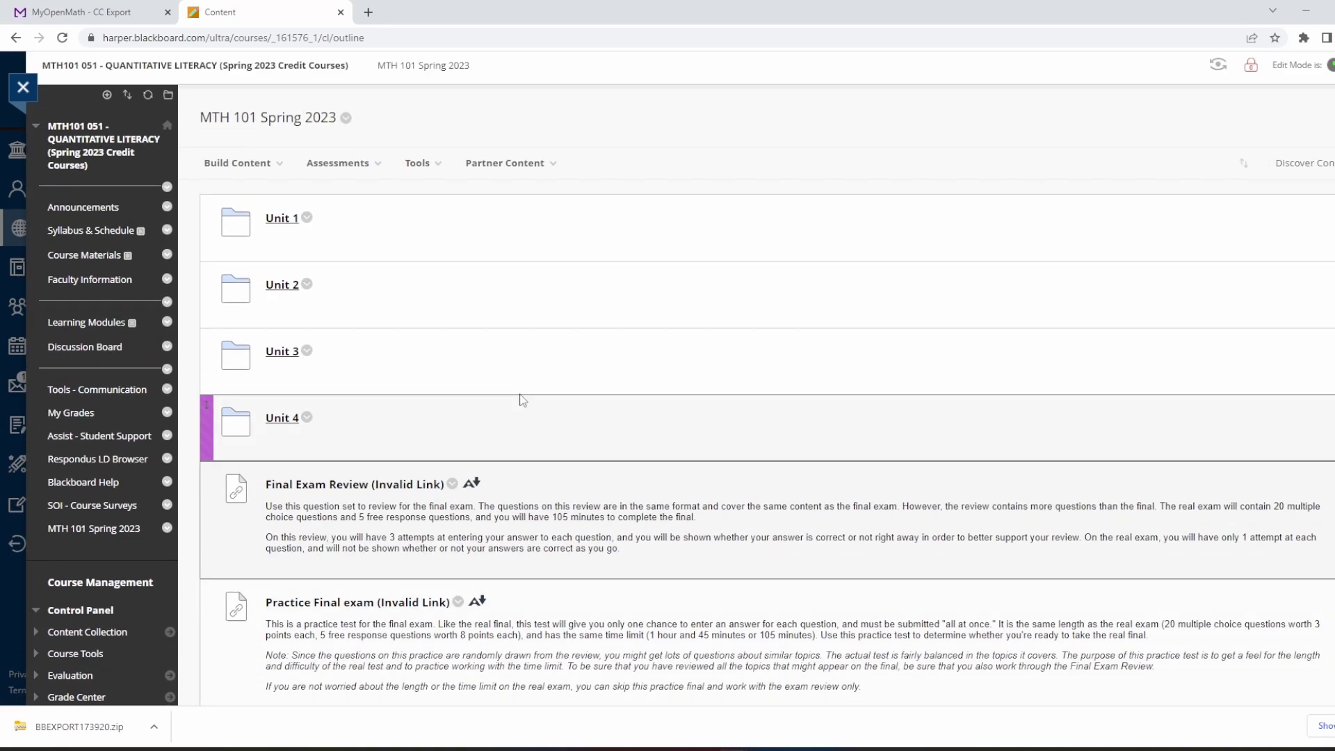
Step: Check Unit 1, then open Manage LTI Links and edit Homework 1.1's credentials
left_click(286, 224)
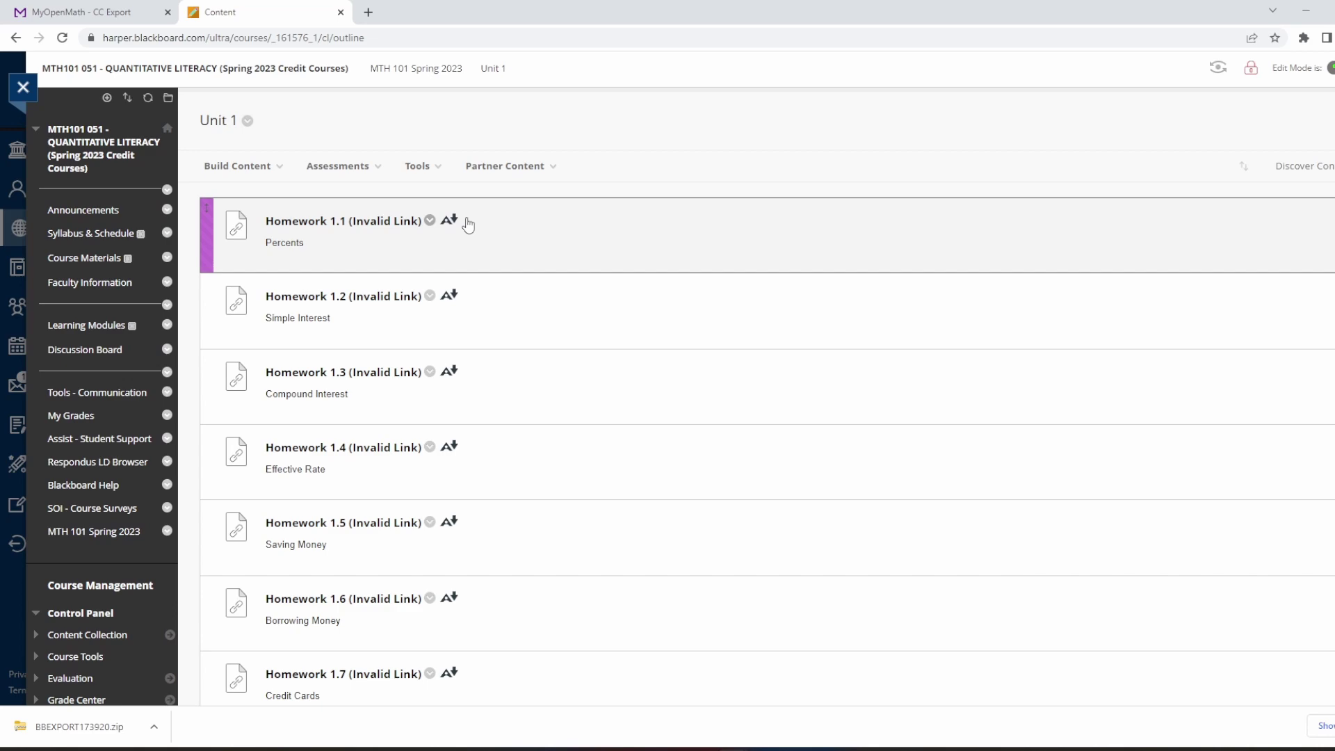
scroll(127, 346, "down", 3)
scroll(126, 346, "down", 3)
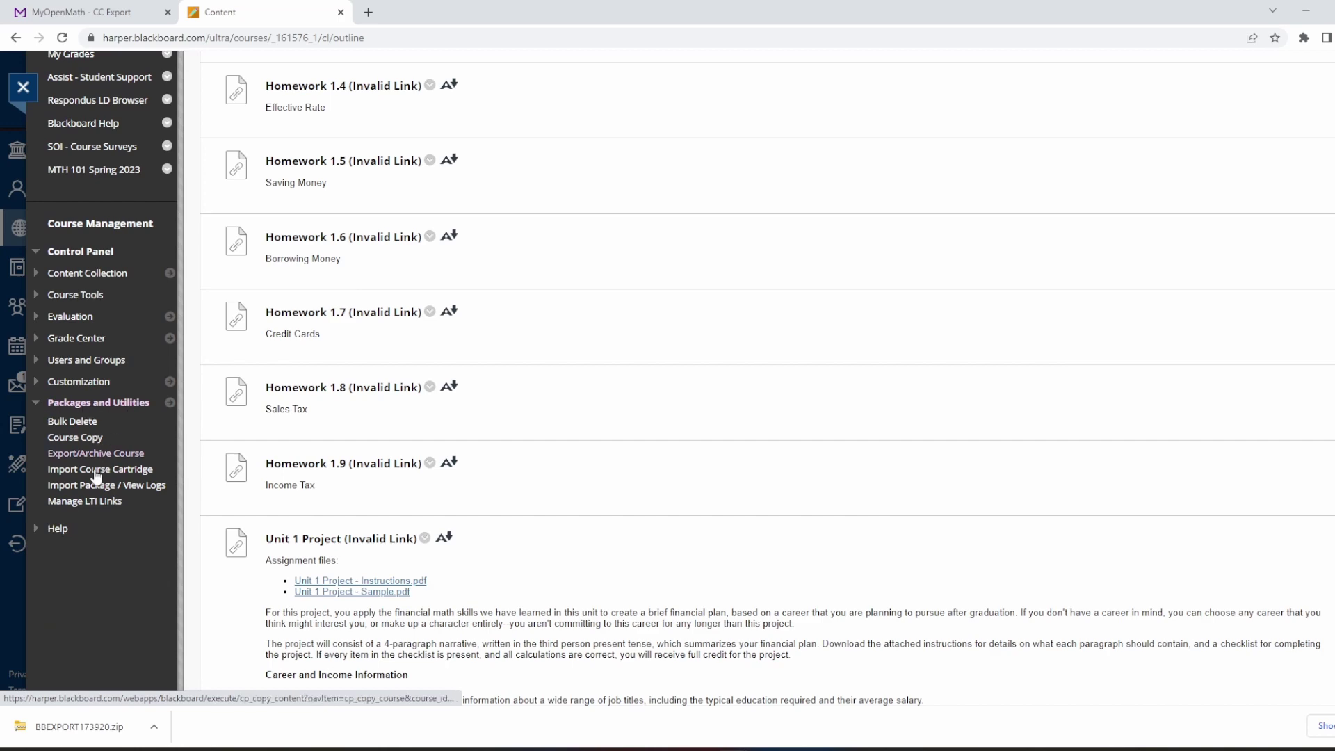
left_click(95, 505)
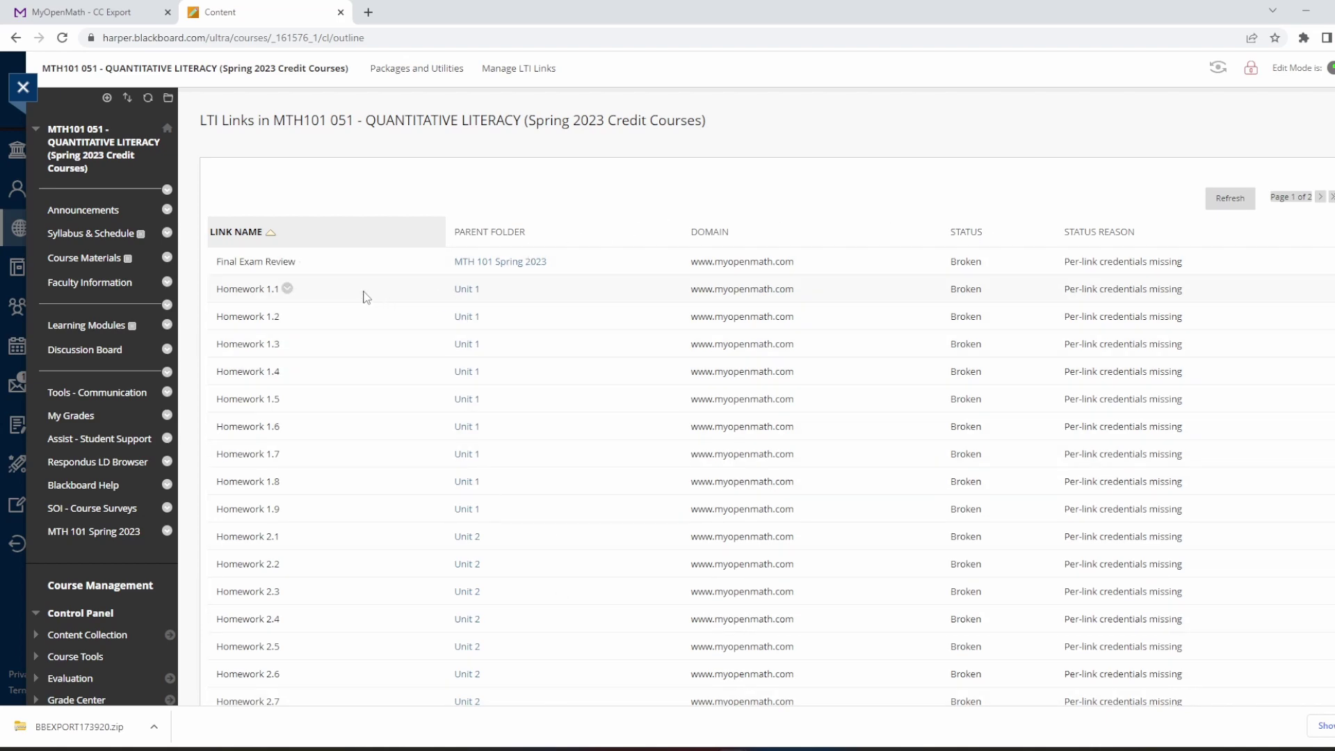
mouse_move(288, 297)
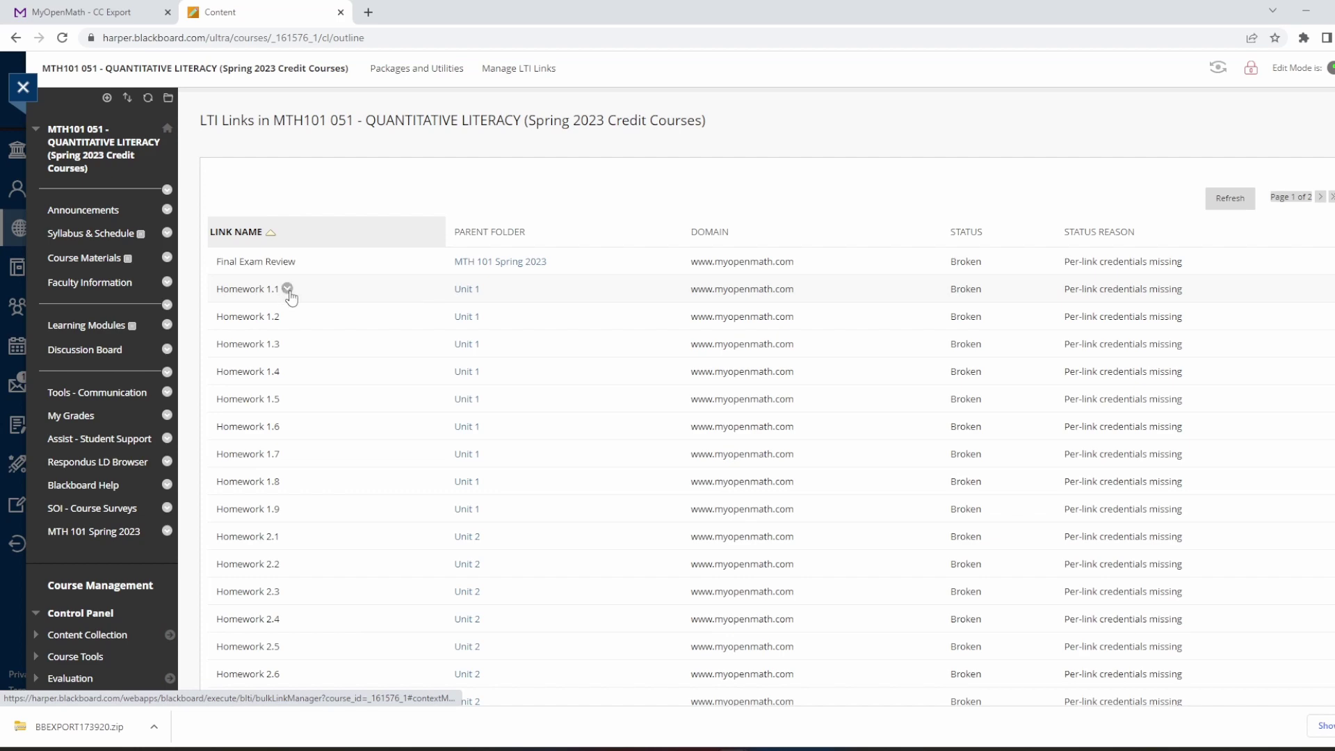
left_click(289, 293)
left_click(325, 342)
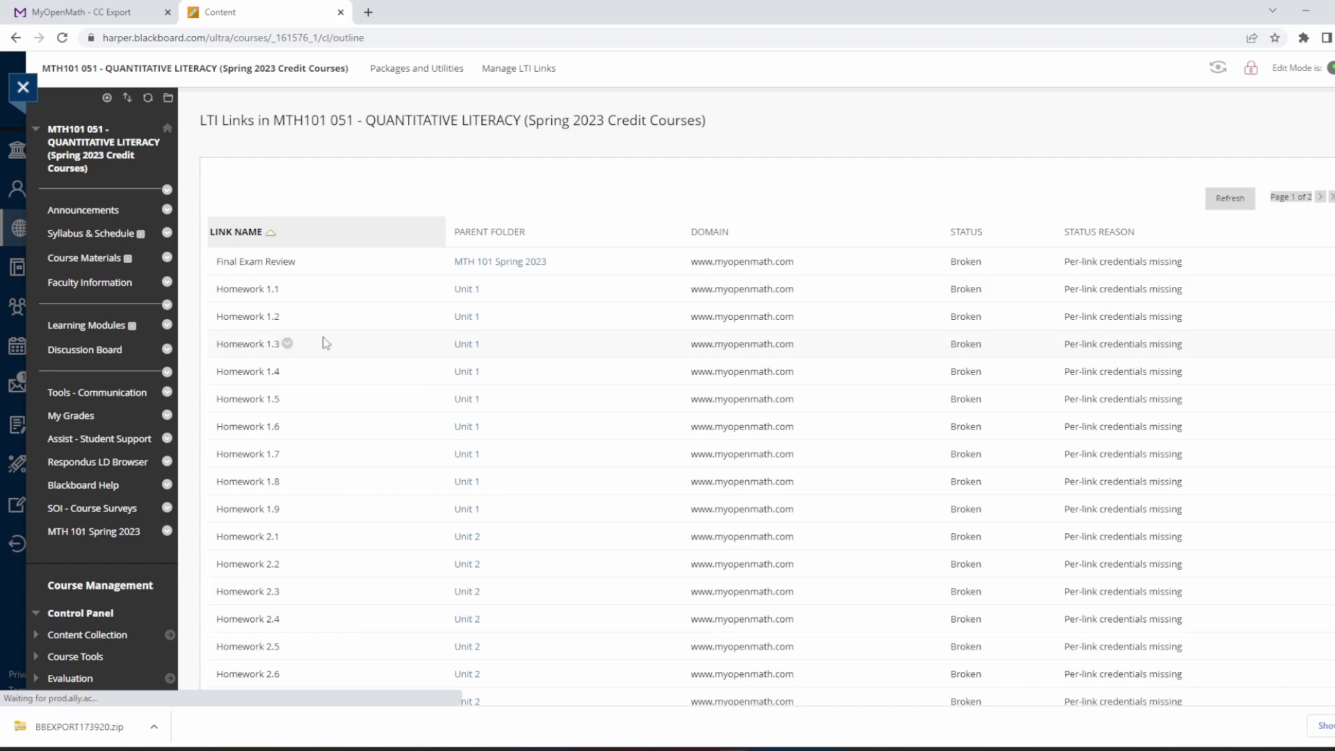
Step: Copy the LTI key from MyOpenMath's export page into Homework 1.1's tool provider key field
left_click(687, 318)
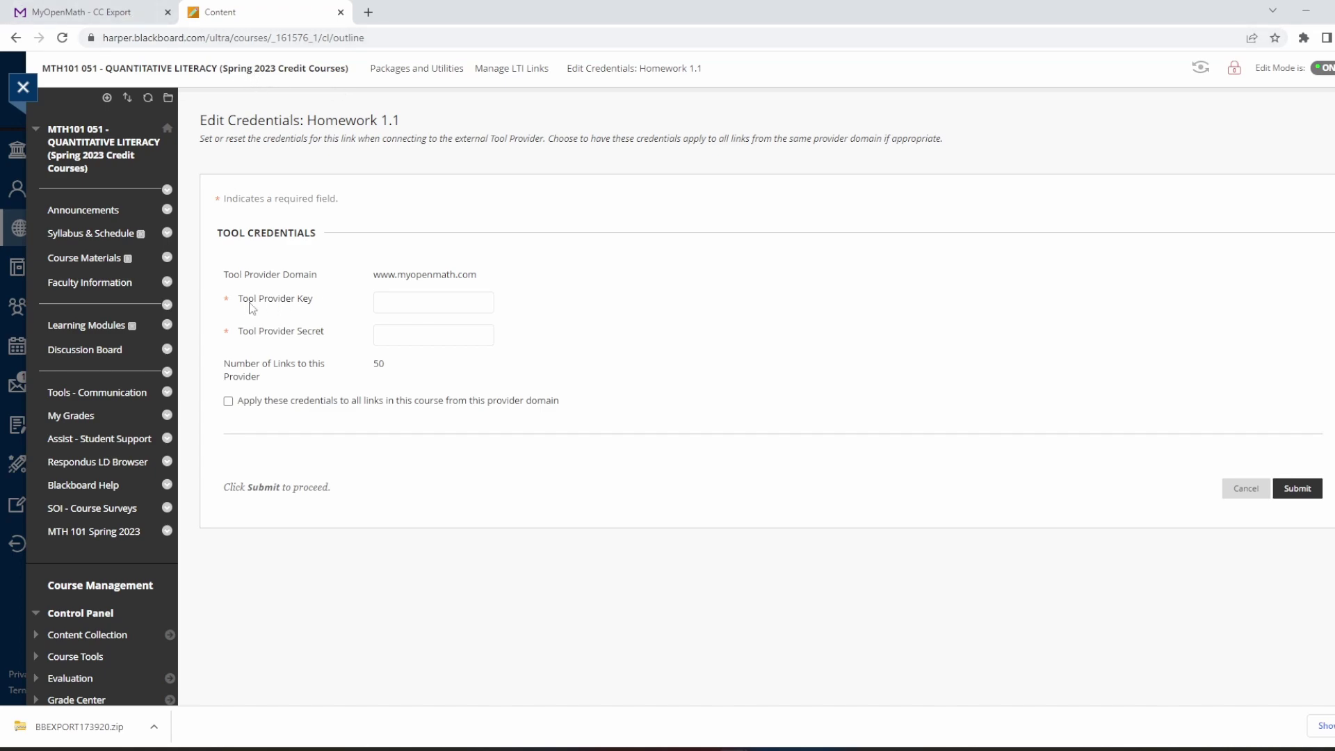
left_click(128, 14)
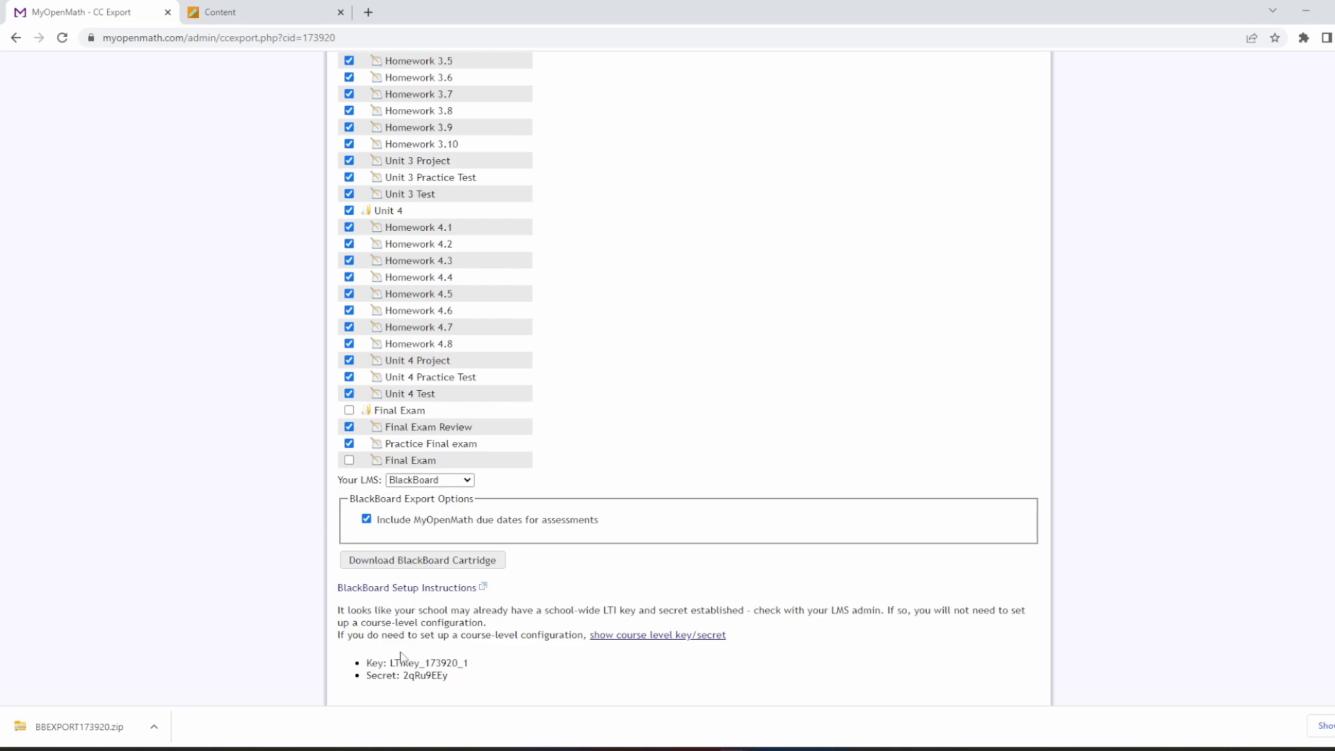
left_click_drag(389, 662, 472, 672)
key("ctrl+c")
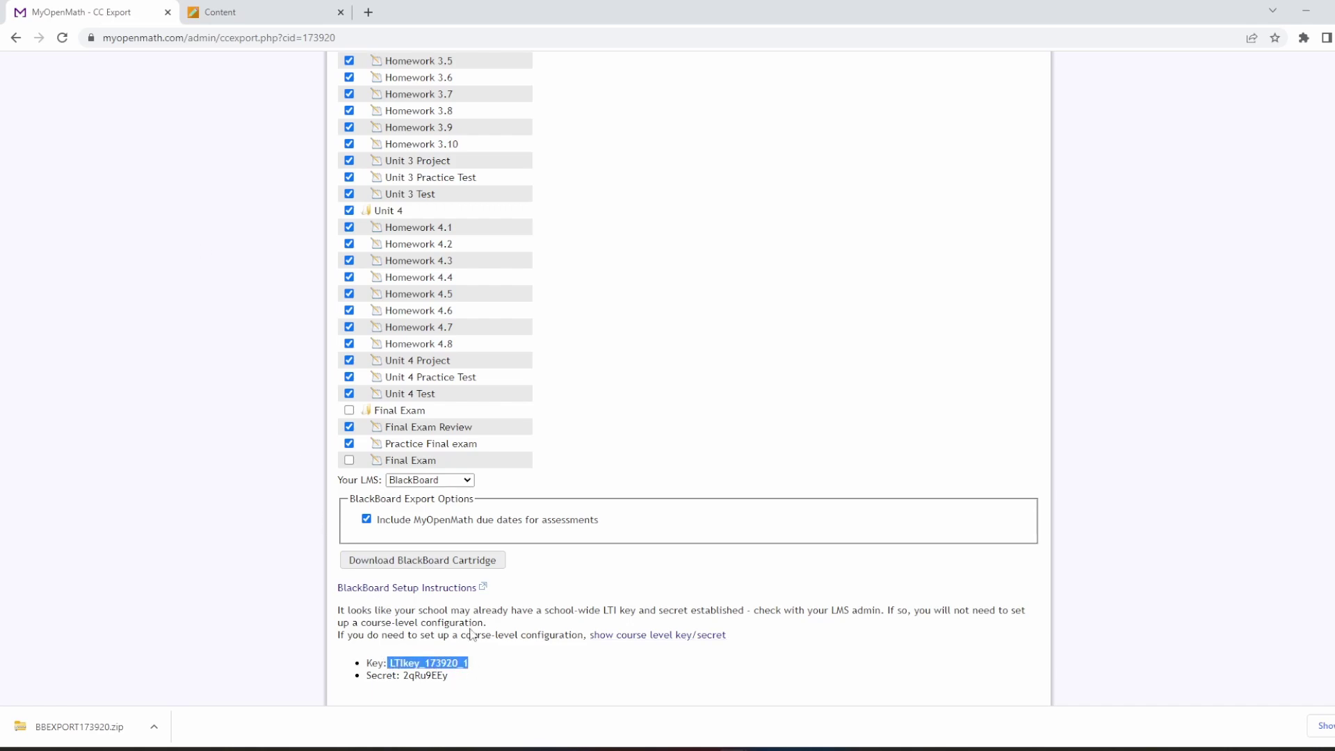
left_click(285, 13)
left_click(412, 299)
key("ctrl+v")
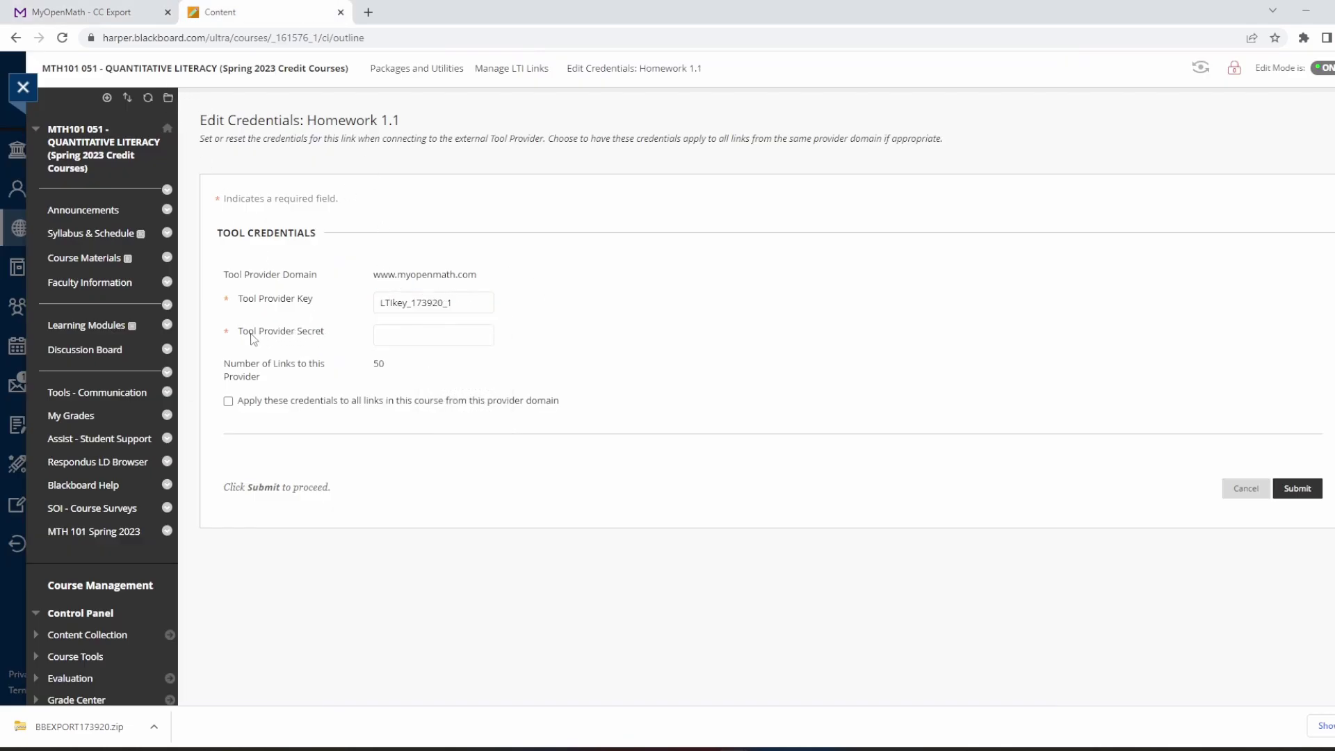
Step: Copy the LTI secret from MyOpenMath into the tool provider secret field
left_click(107, 7)
left_click(467, 680)
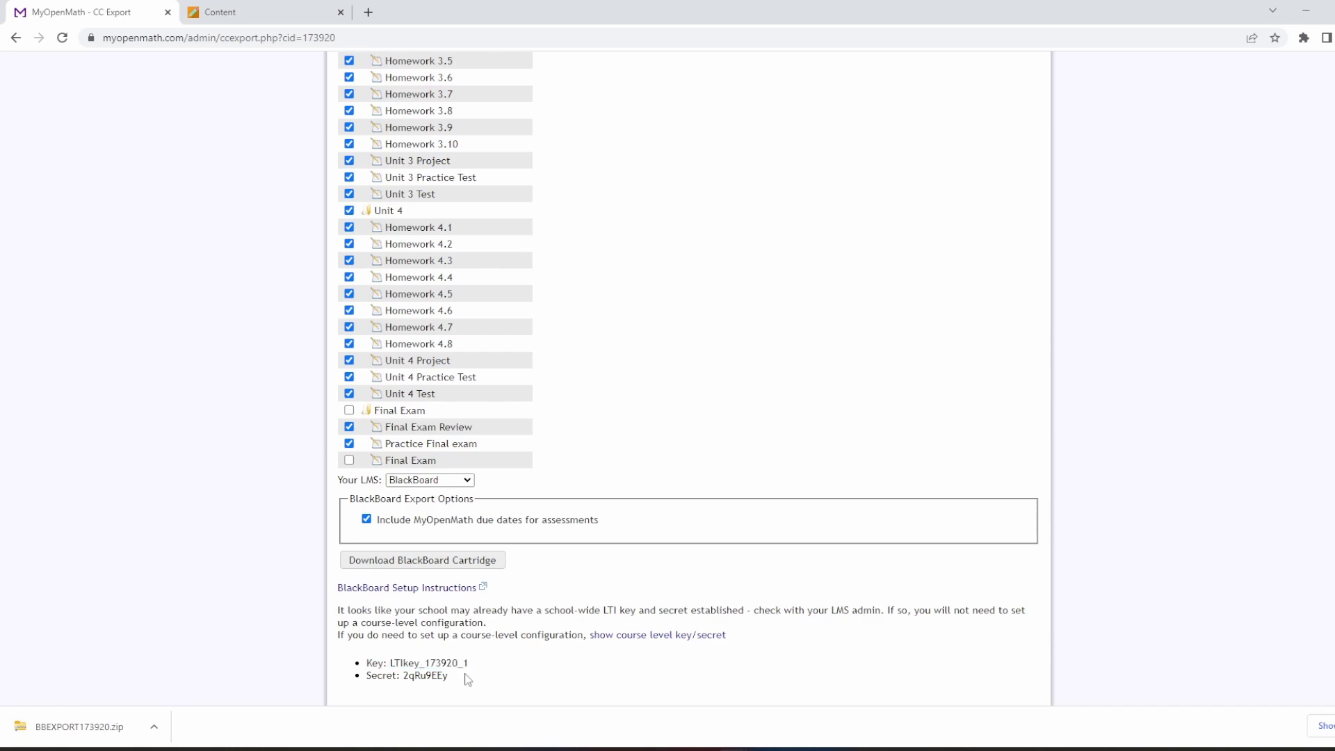
double_click(418, 677)
key("ctrl+c")
left_click(274, 8)
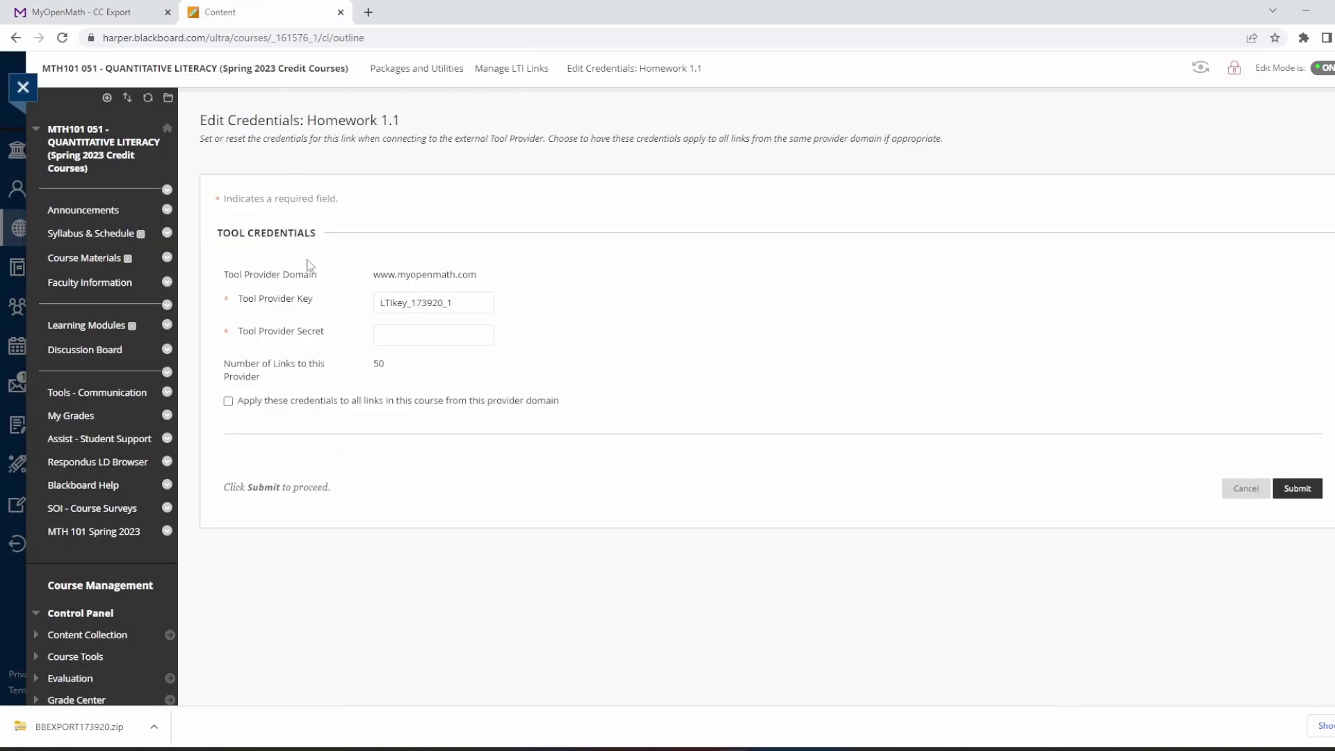
left_click(406, 339)
key("ctrl+v")
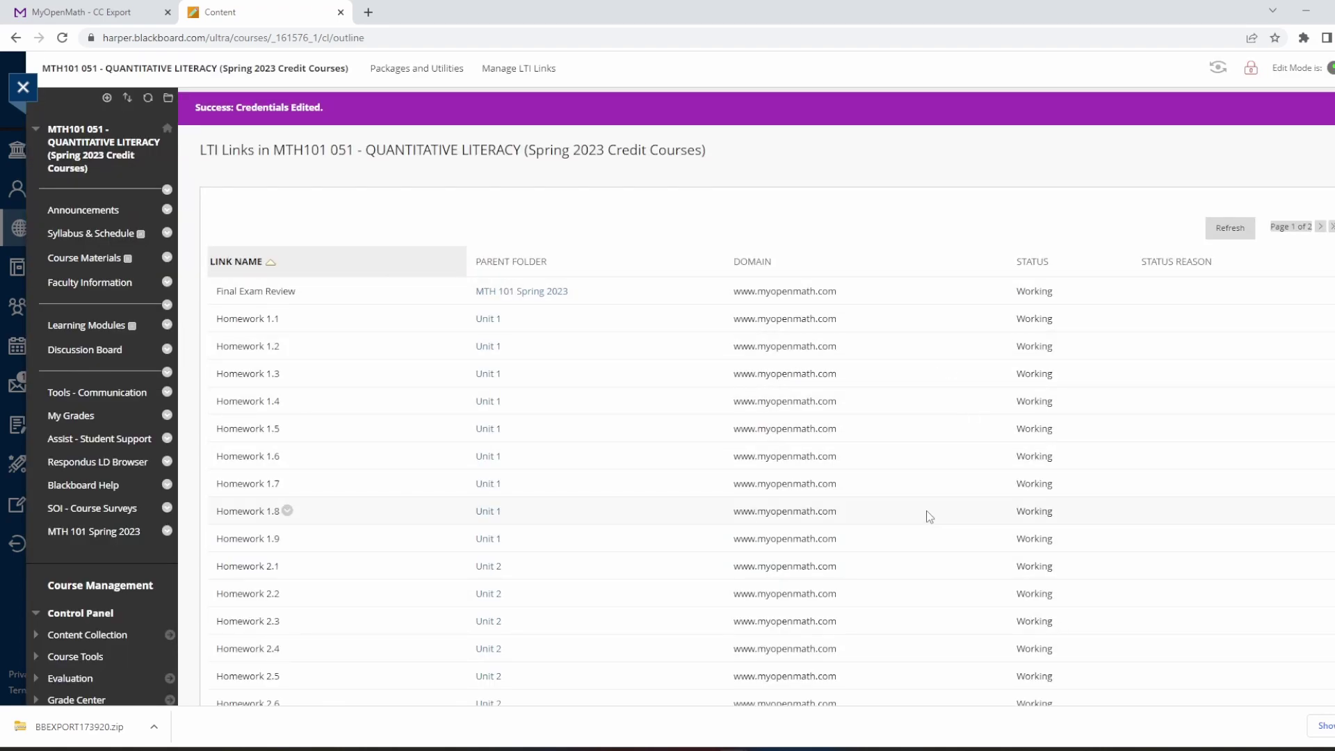
Step: Create a content folder named 'Week 1' in Learning Modules of MTH 101 Spring 2023
scroll(925, 514, "down", 4)
scroll(892, 527, "up", 3)
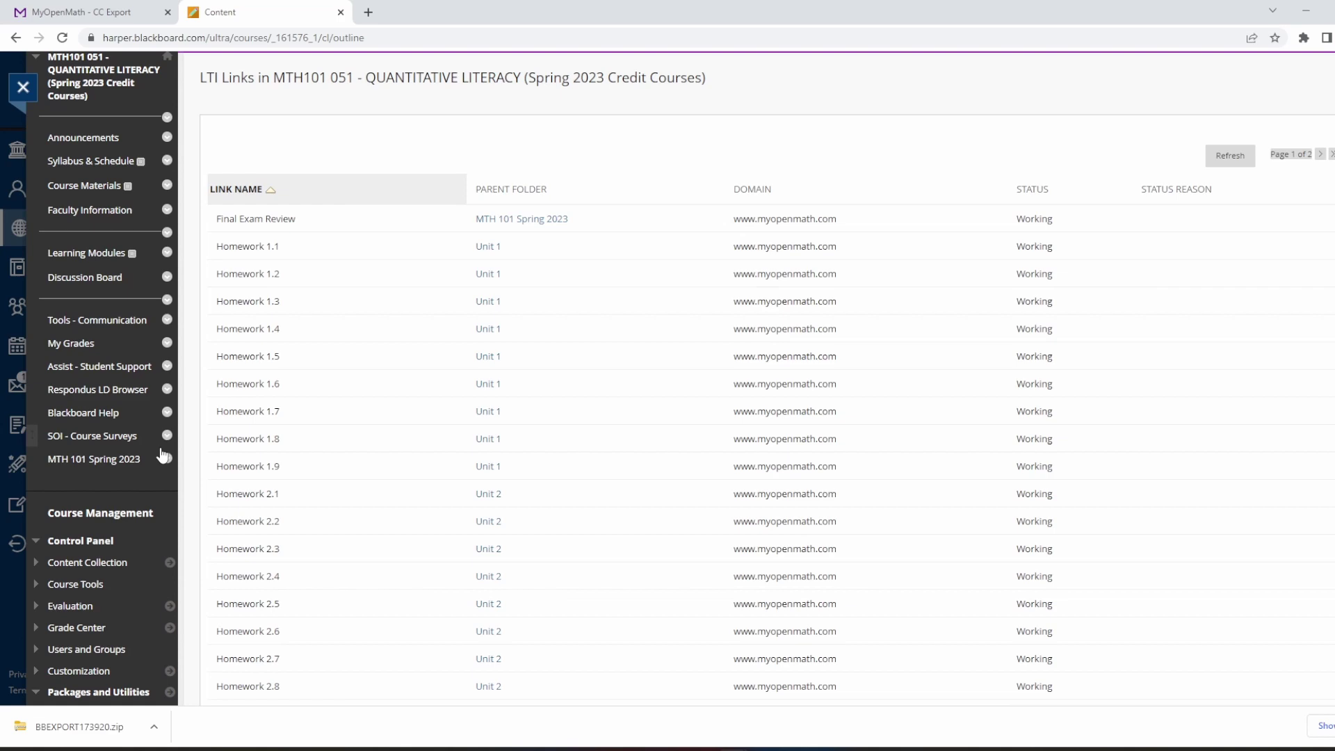
left_click(119, 460)
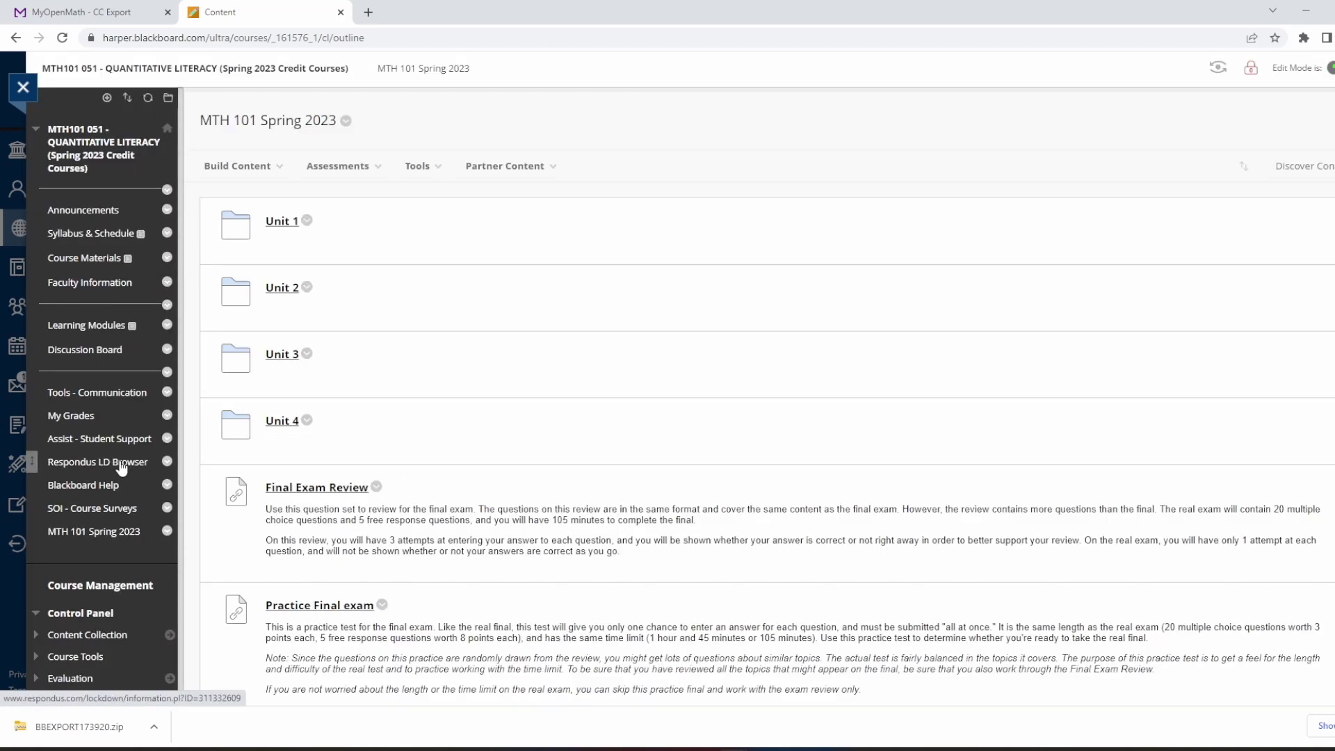
left_click(103, 331)
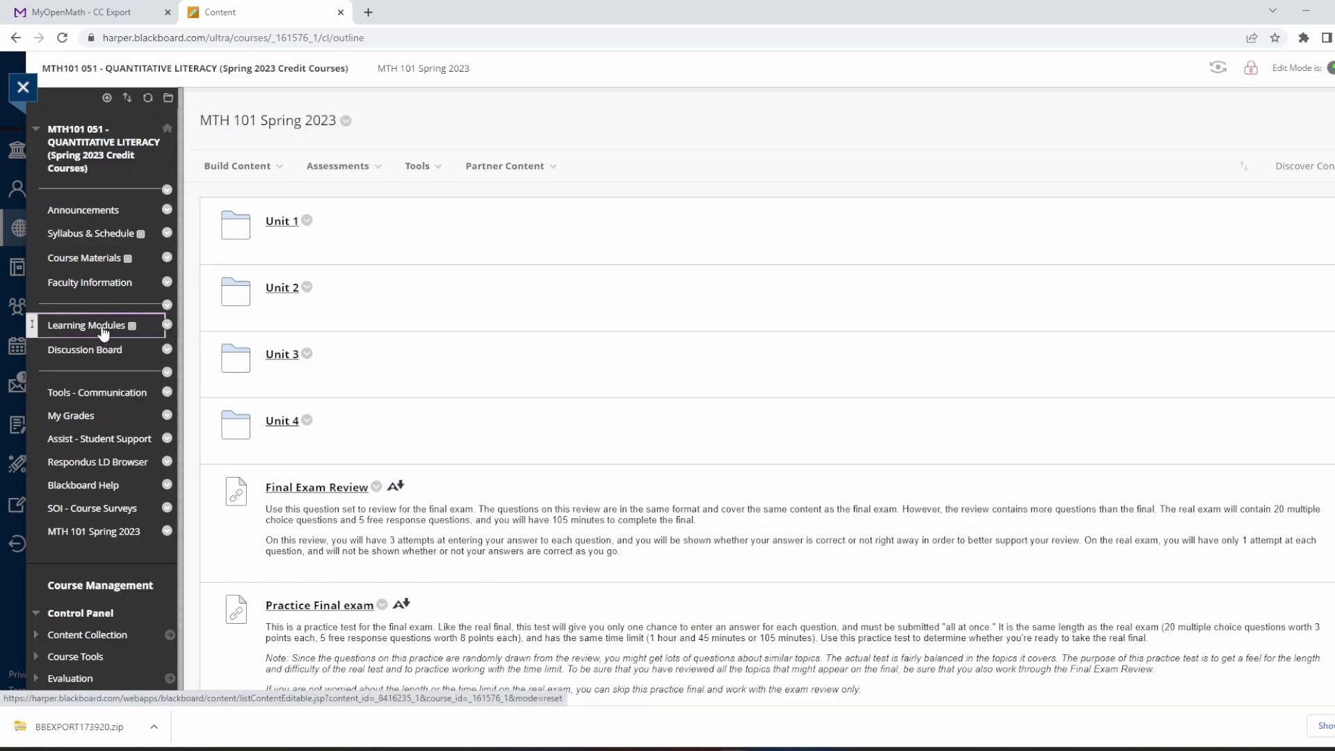
left_click(240, 170)
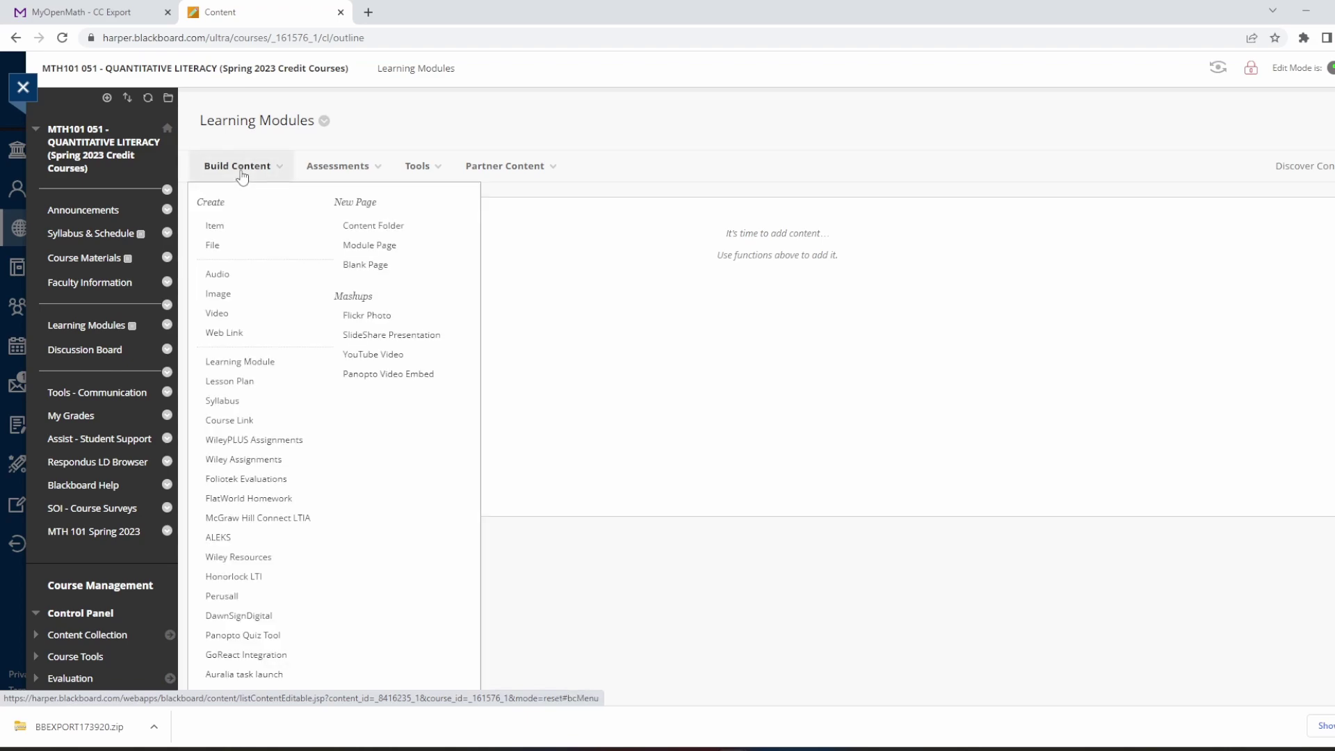
left_click(381, 226)
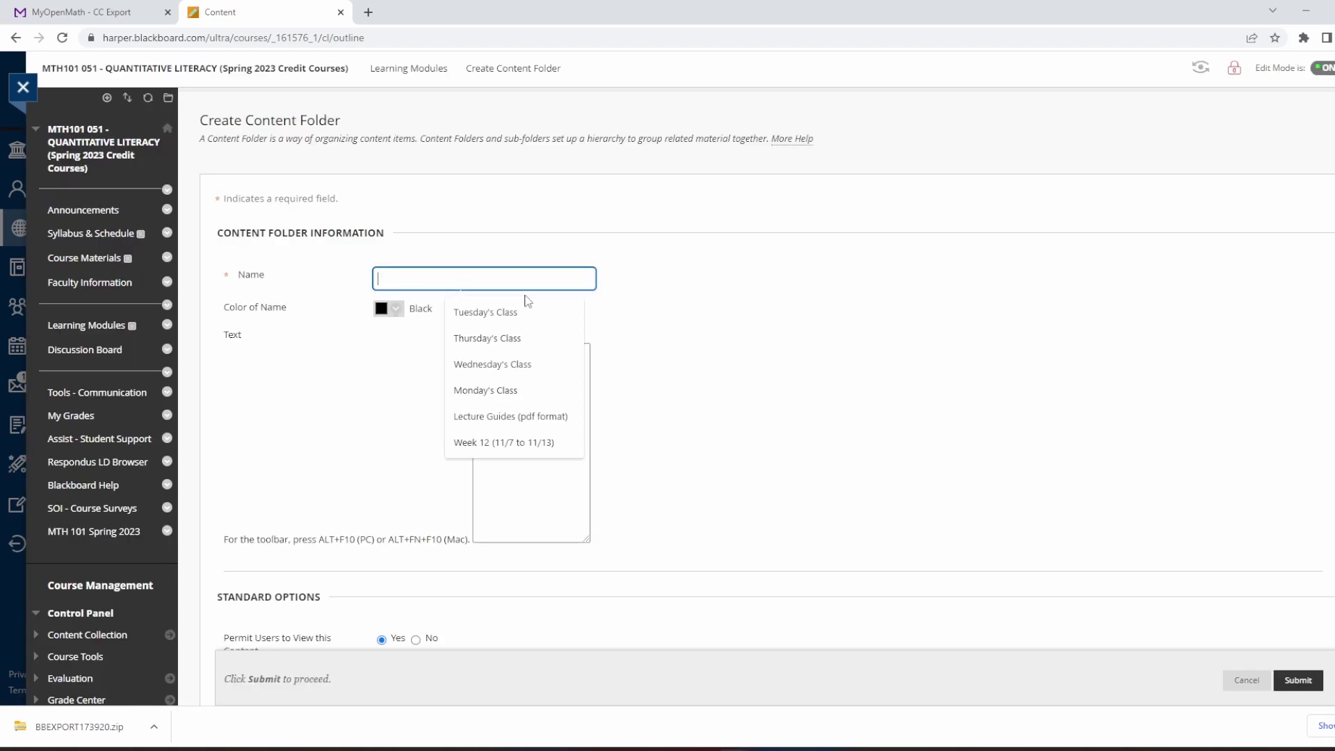
type("Wee")
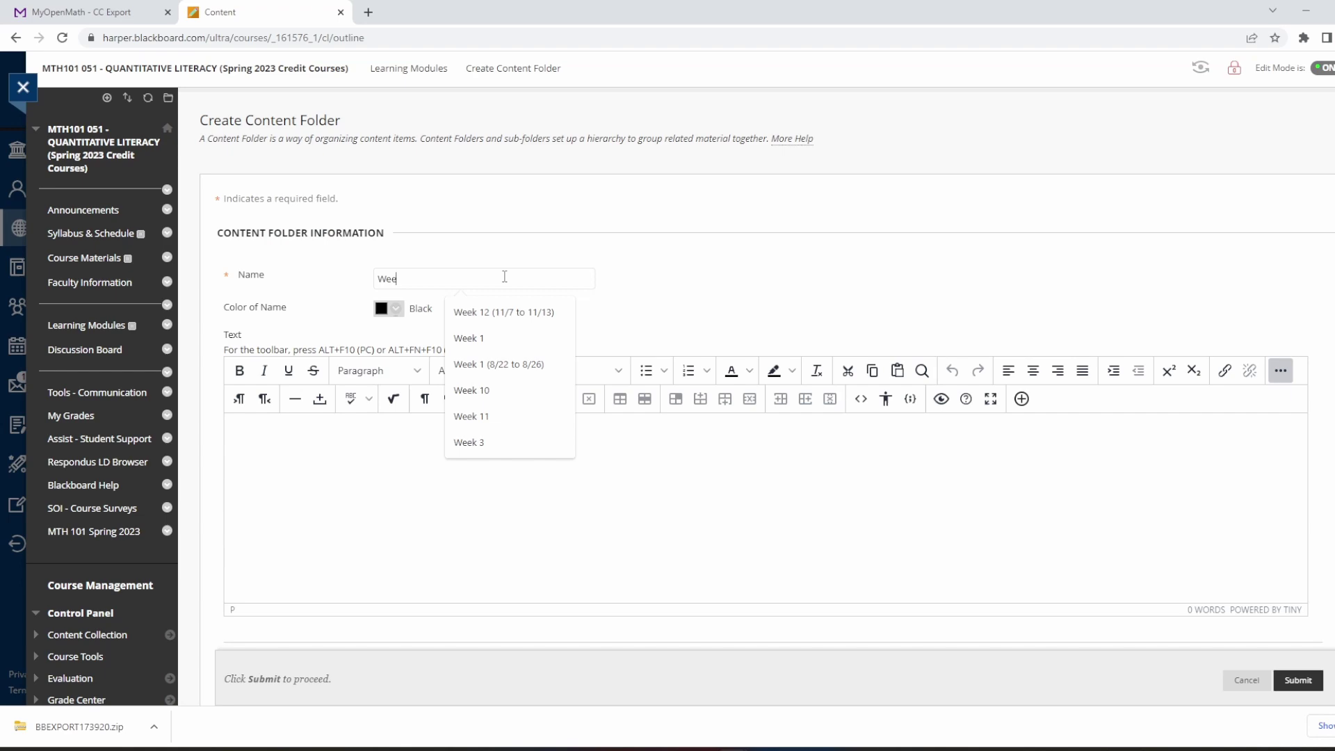
type("k 1")
left_click(715, 292)
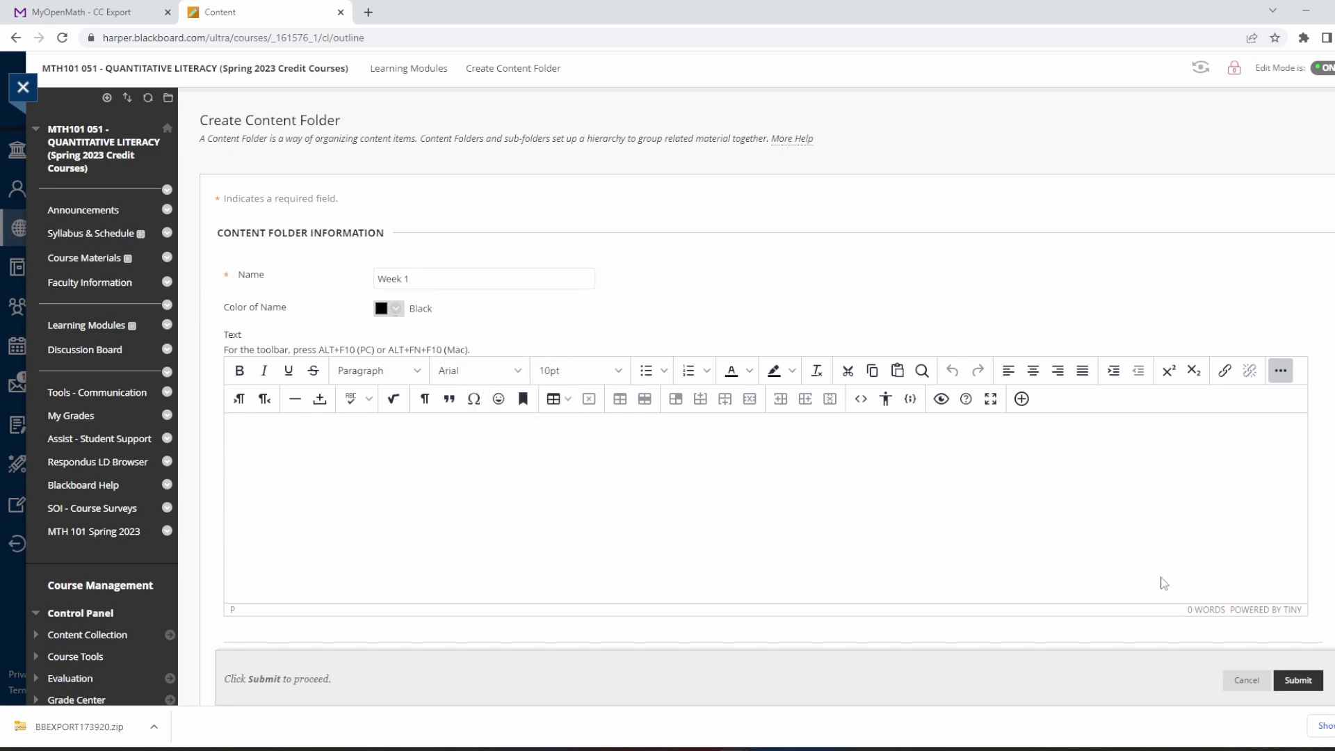
left_click(1299, 679)
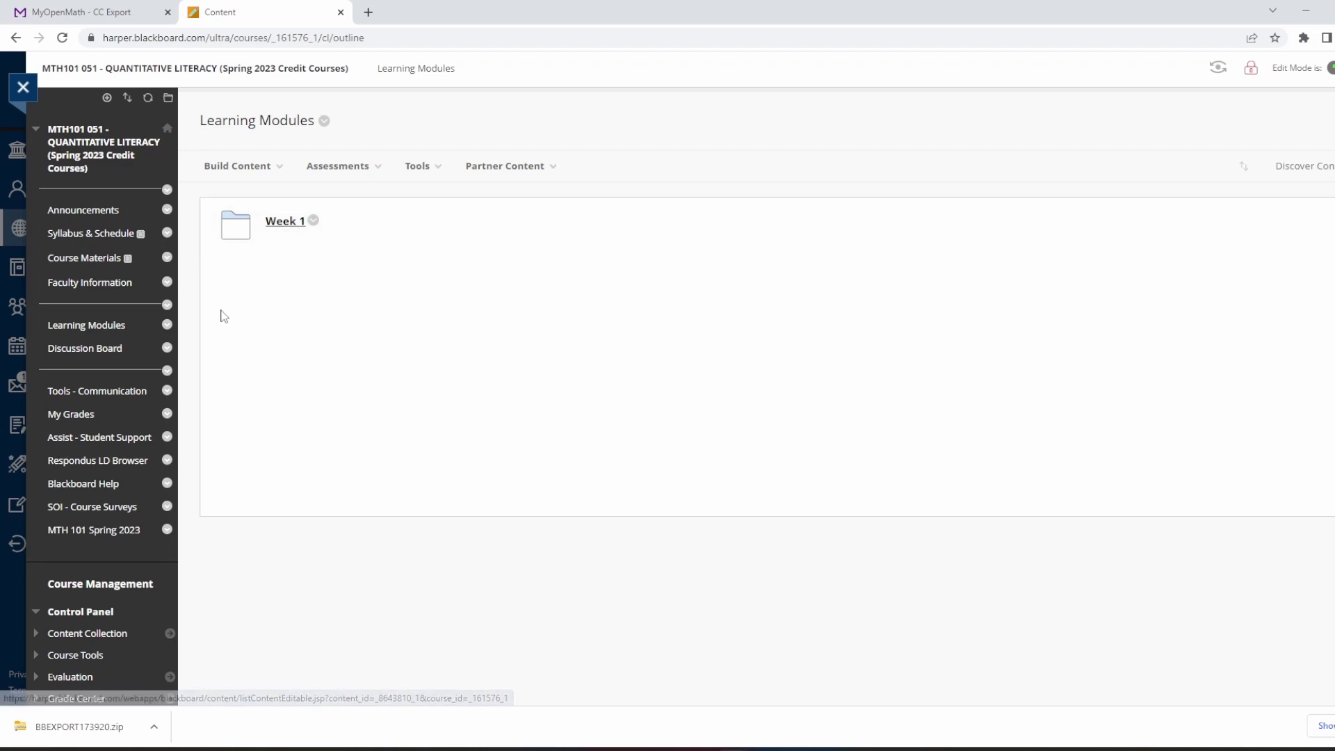
Step: Move Homework 1.1 and 1.2 from Unit 1 into Learning Modules/Week 1
left_click(98, 533)
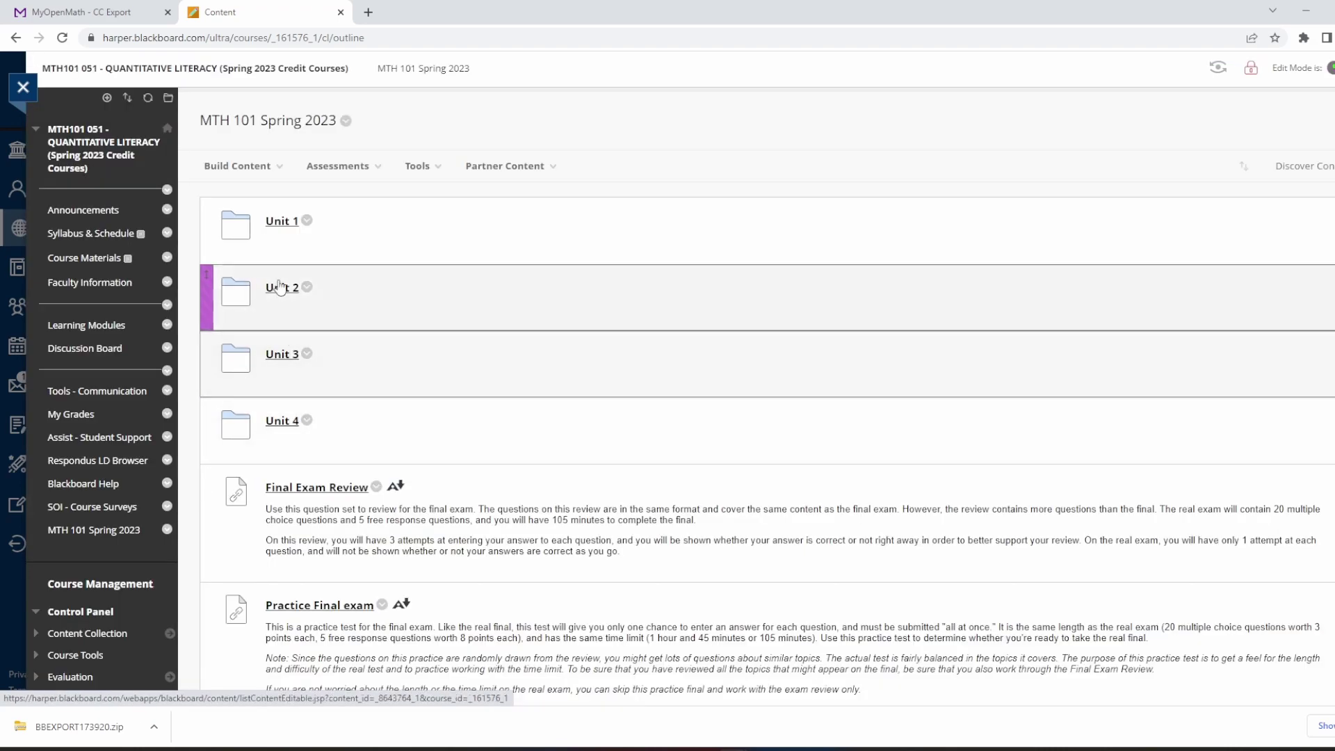
left_click(281, 221)
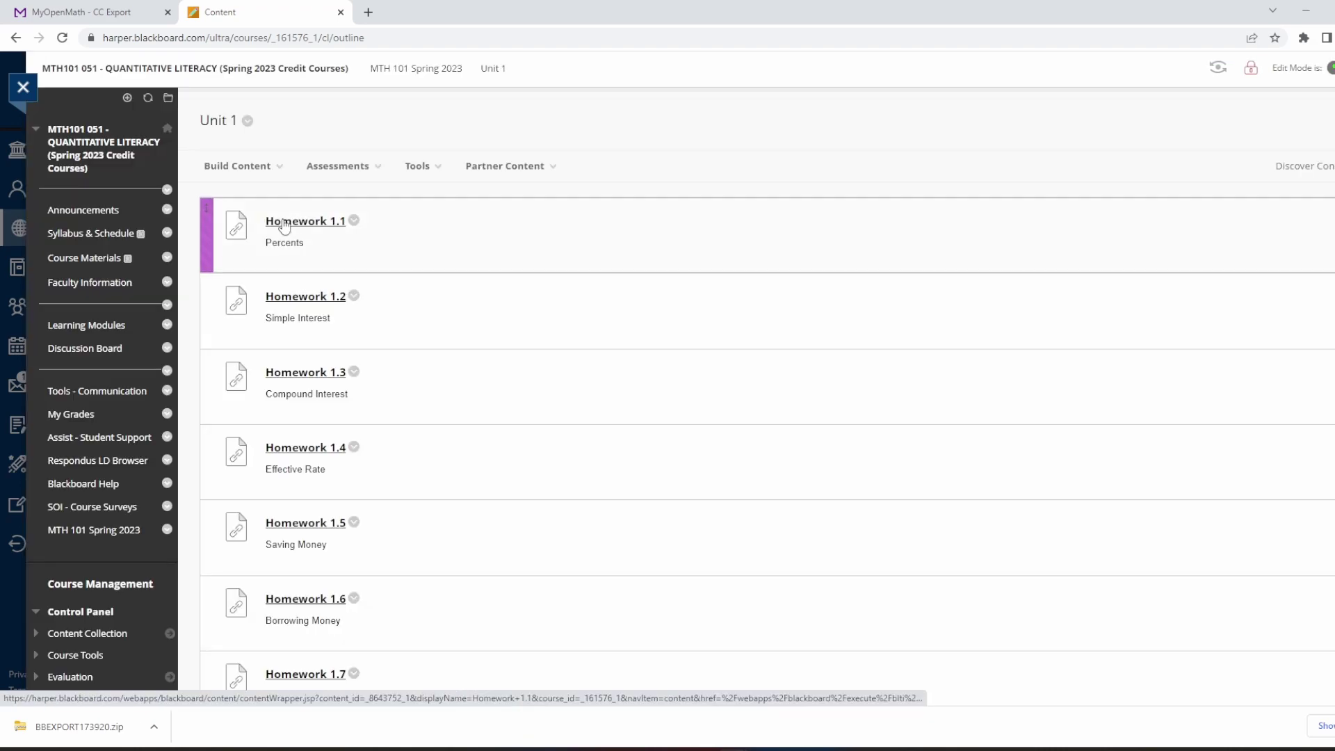
left_click(354, 221)
left_click(386, 461)
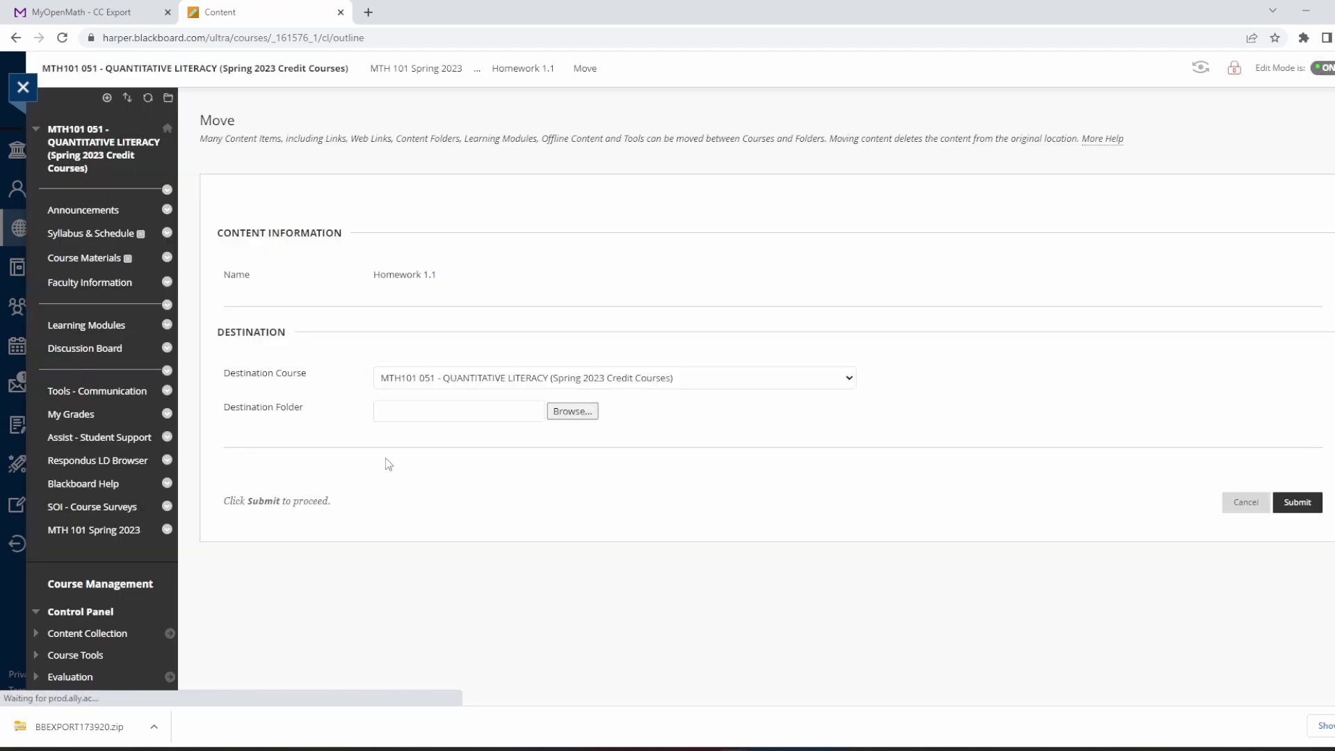
left_click(571, 411)
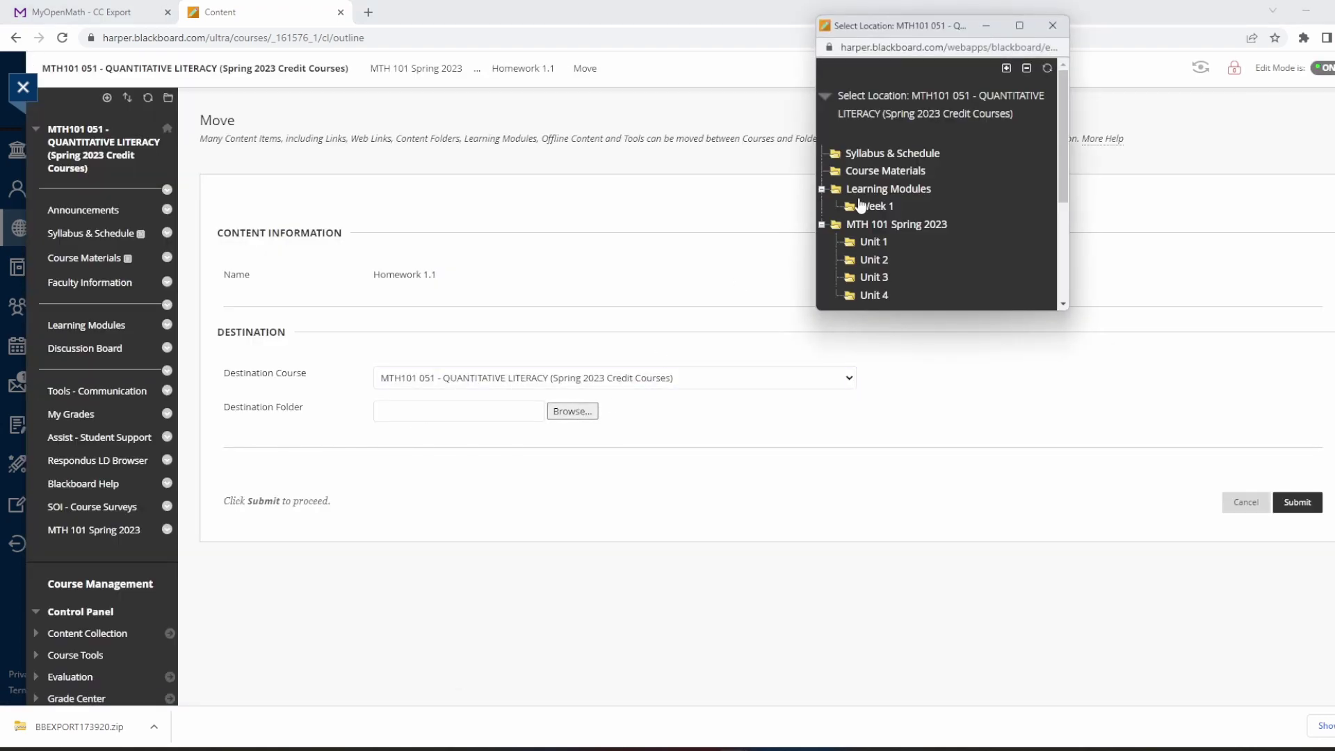
left_click(862, 205)
left_click(1297, 502)
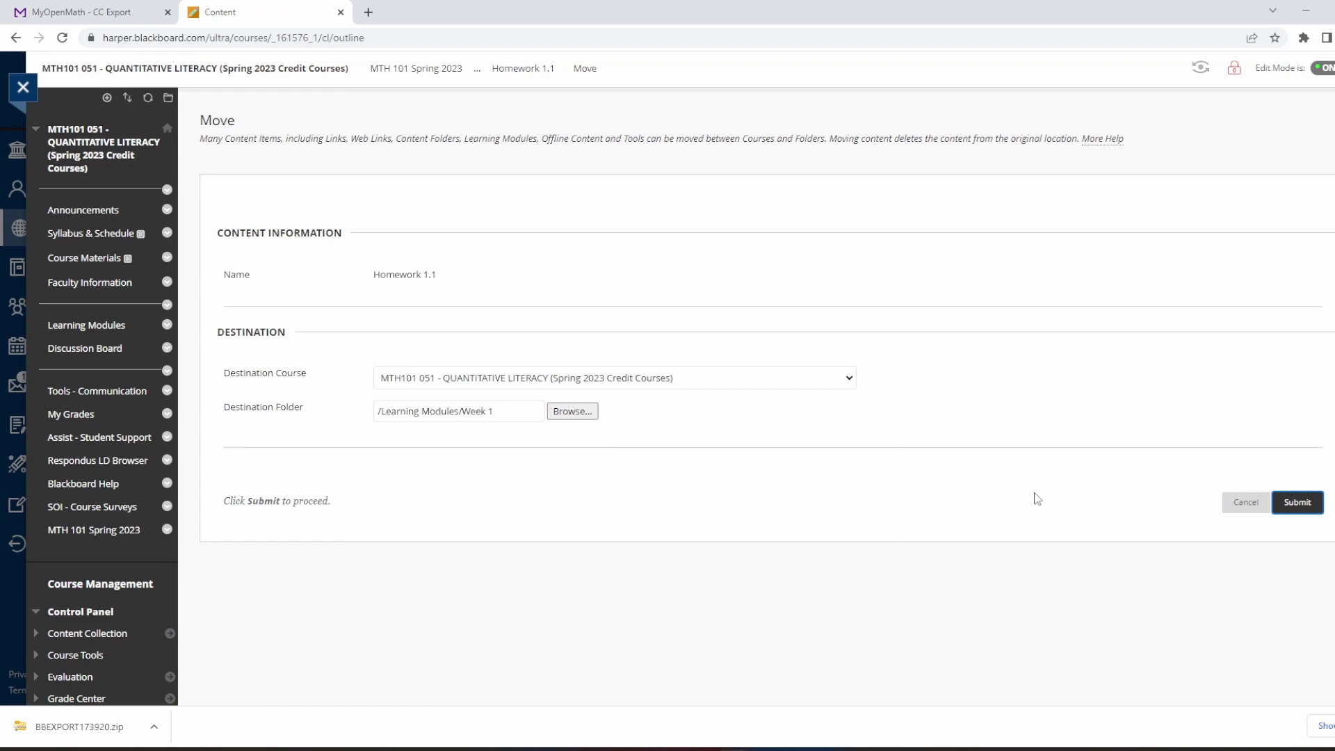
left_click(354, 250)
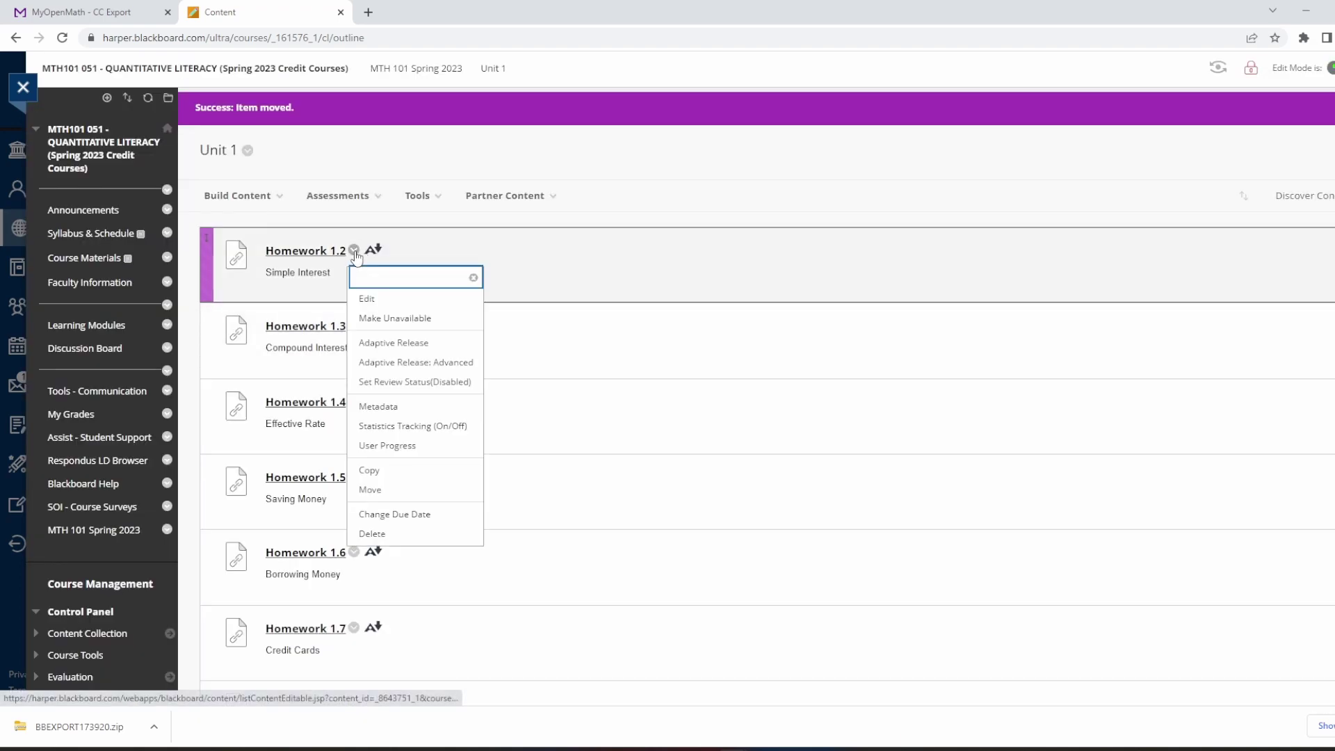
left_click(401, 489)
left_click(572, 410)
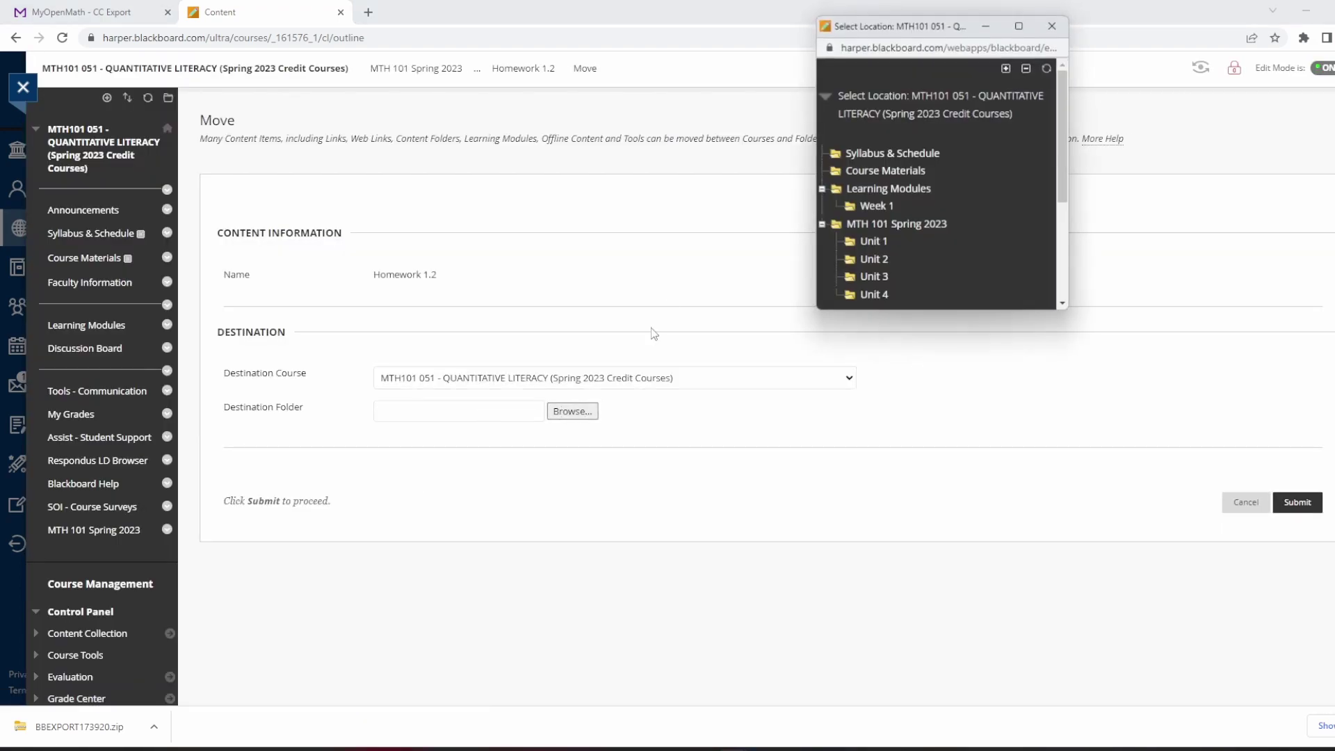
left_click(873, 206)
left_click(1297, 502)
Step: Move Homework 1.3 and 1.4 into Week 1 too, then return to Learning Modules
left_click(354, 249)
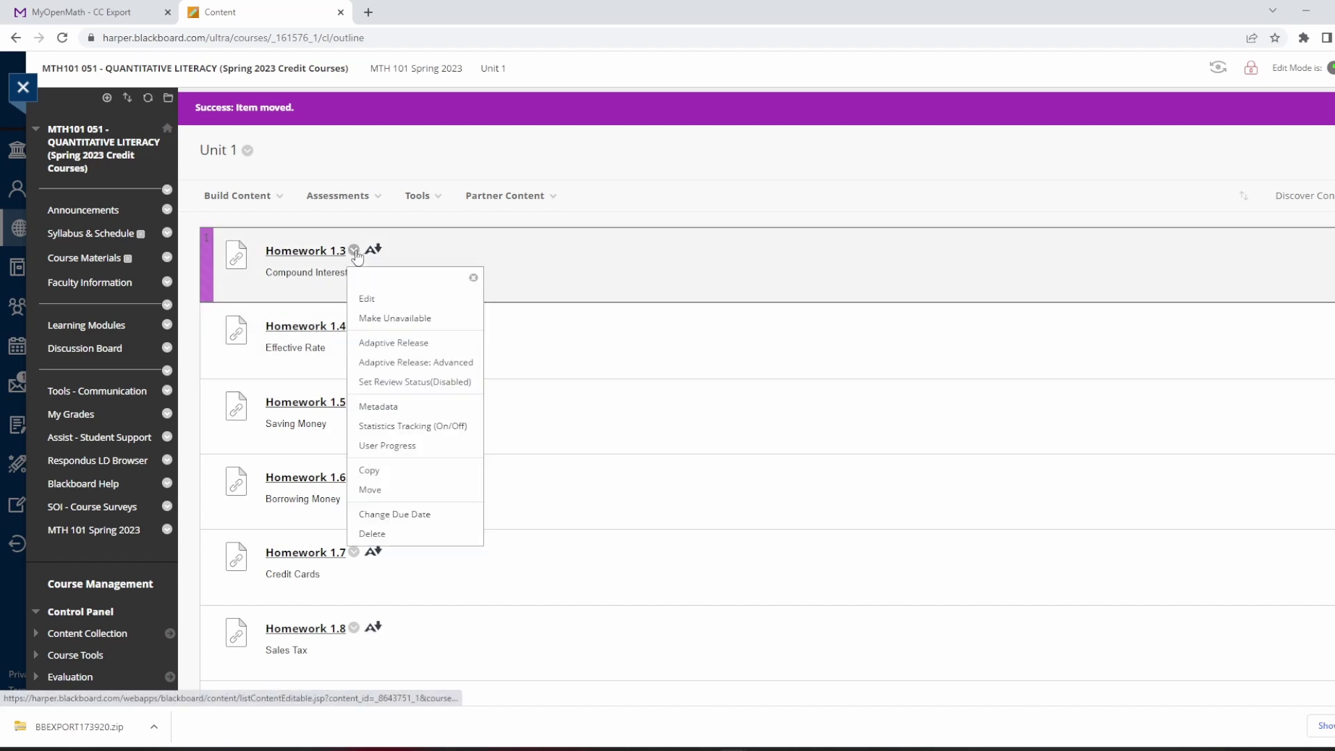
left_click(408, 495)
left_click(575, 414)
left_click(873, 206)
left_click(1296, 500)
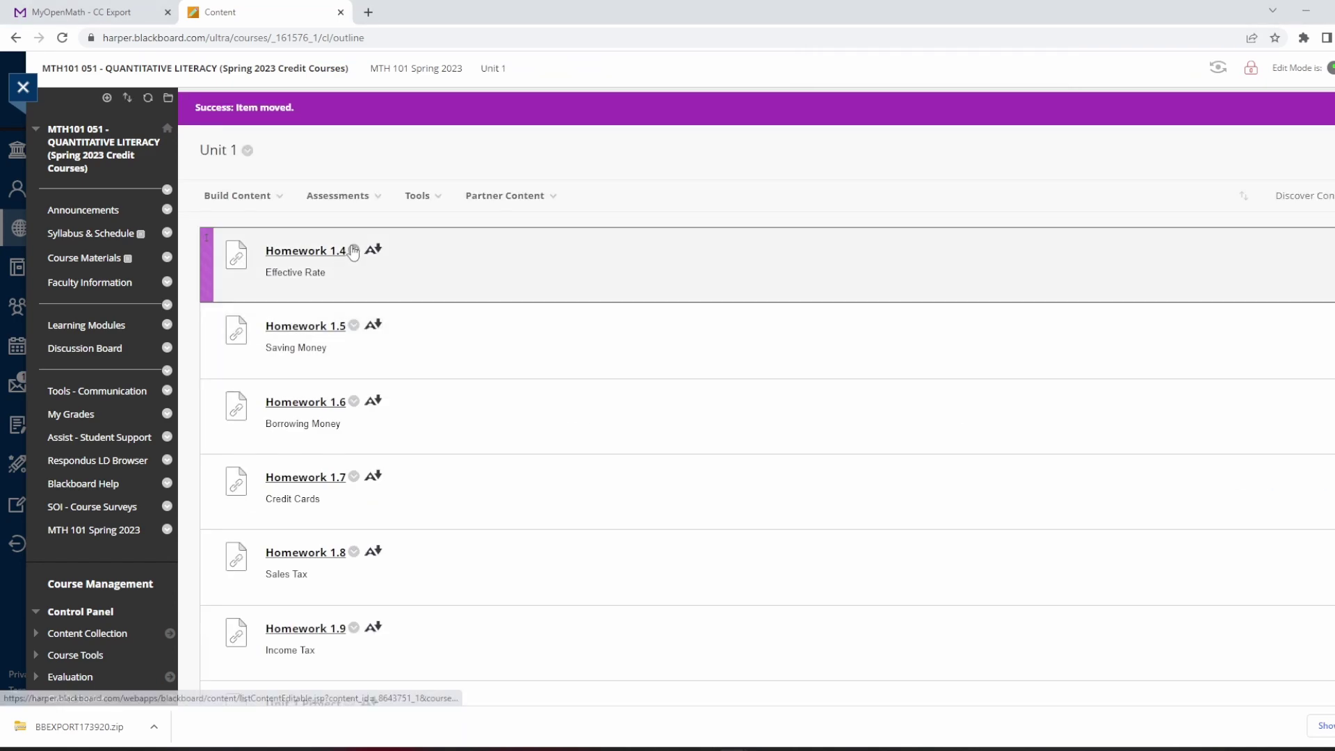
left_click(354, 250)
left_click(393, 487)
left_click(574, 414)
left_click(873, 206)
left_click(1295, 500)
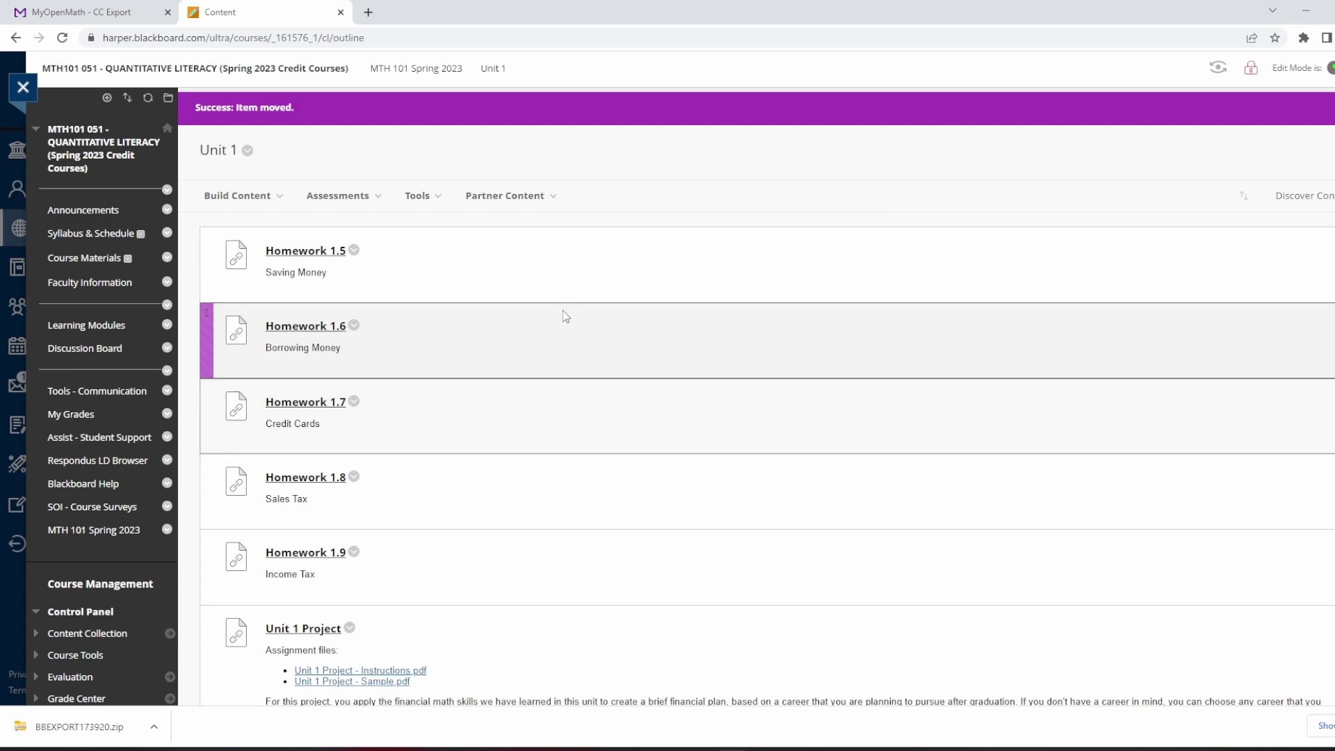
left_click(106, 326)
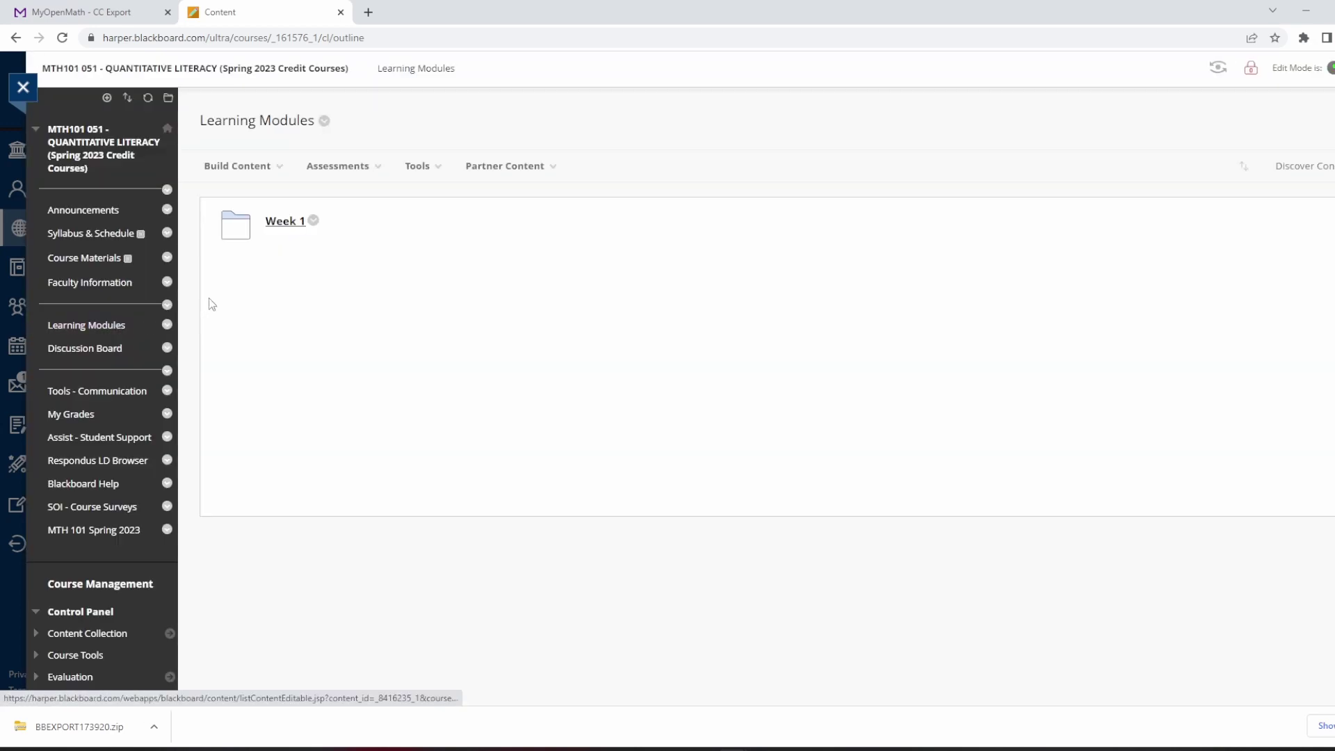
Step: Launch Homework 1.1 from Week 1, sign in to MyOpenMath, and associate existing course 173920
left_click(291, 226)
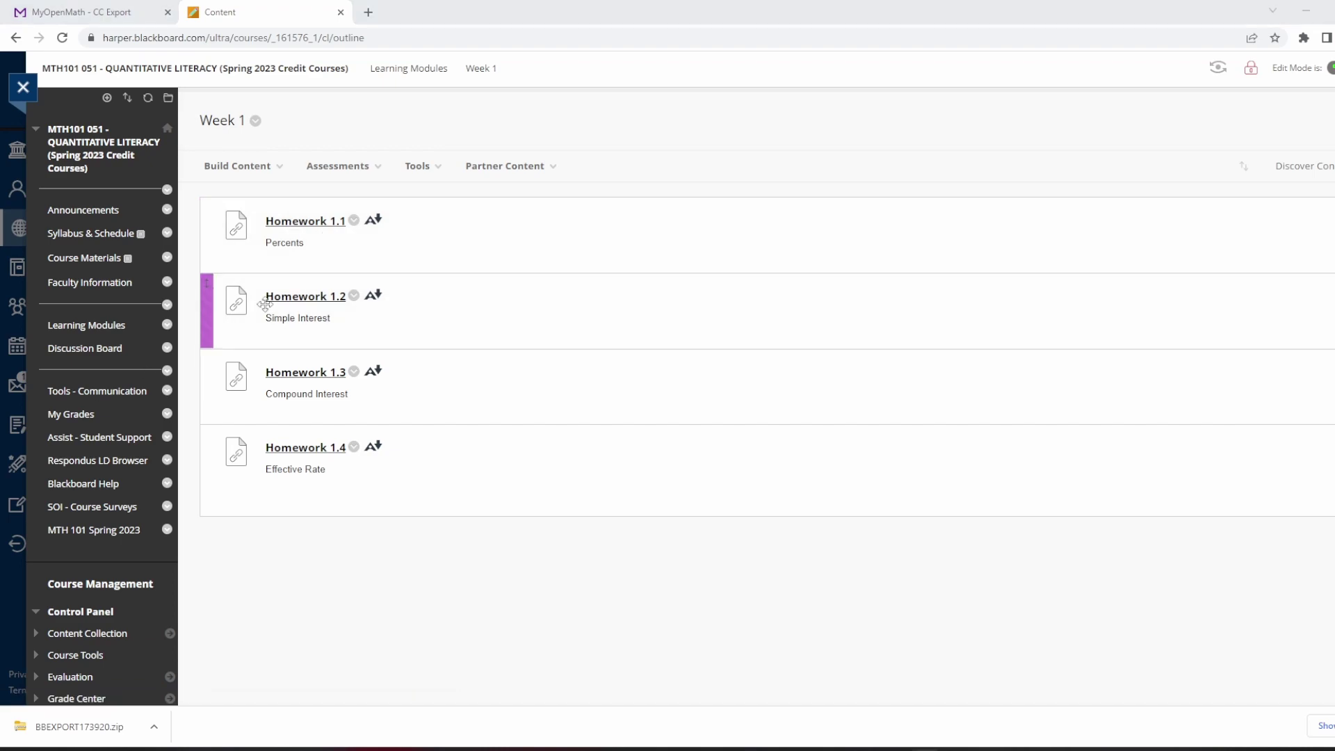
left_click(325, 223)
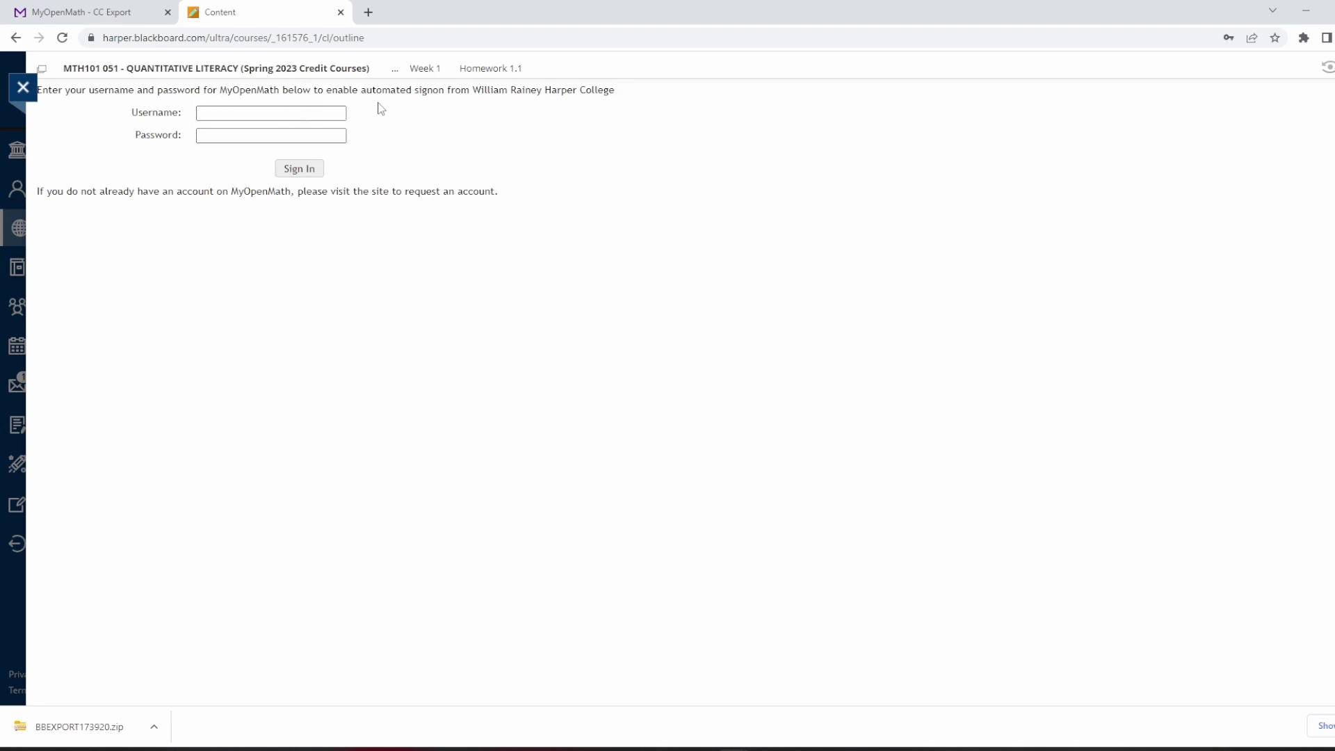
left_click(264, 112)
left_click(302, 145)
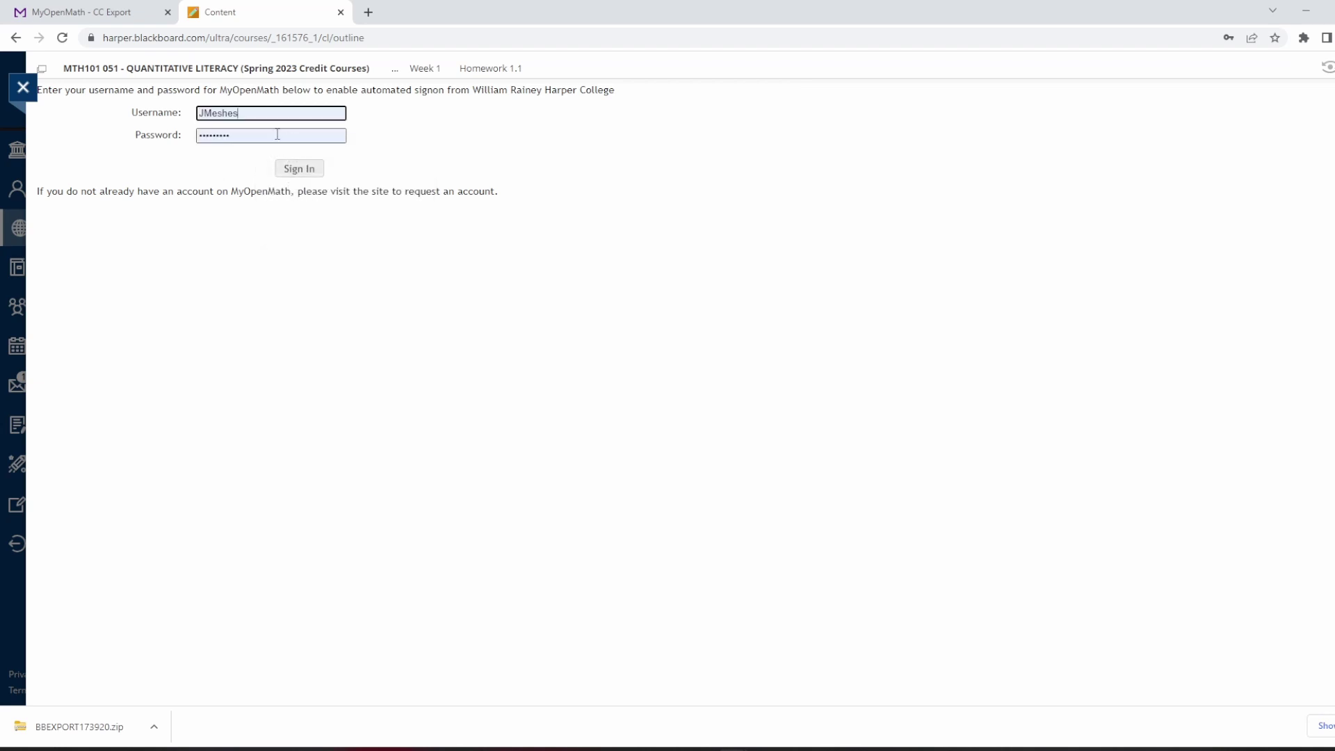
left_click(297, 174)
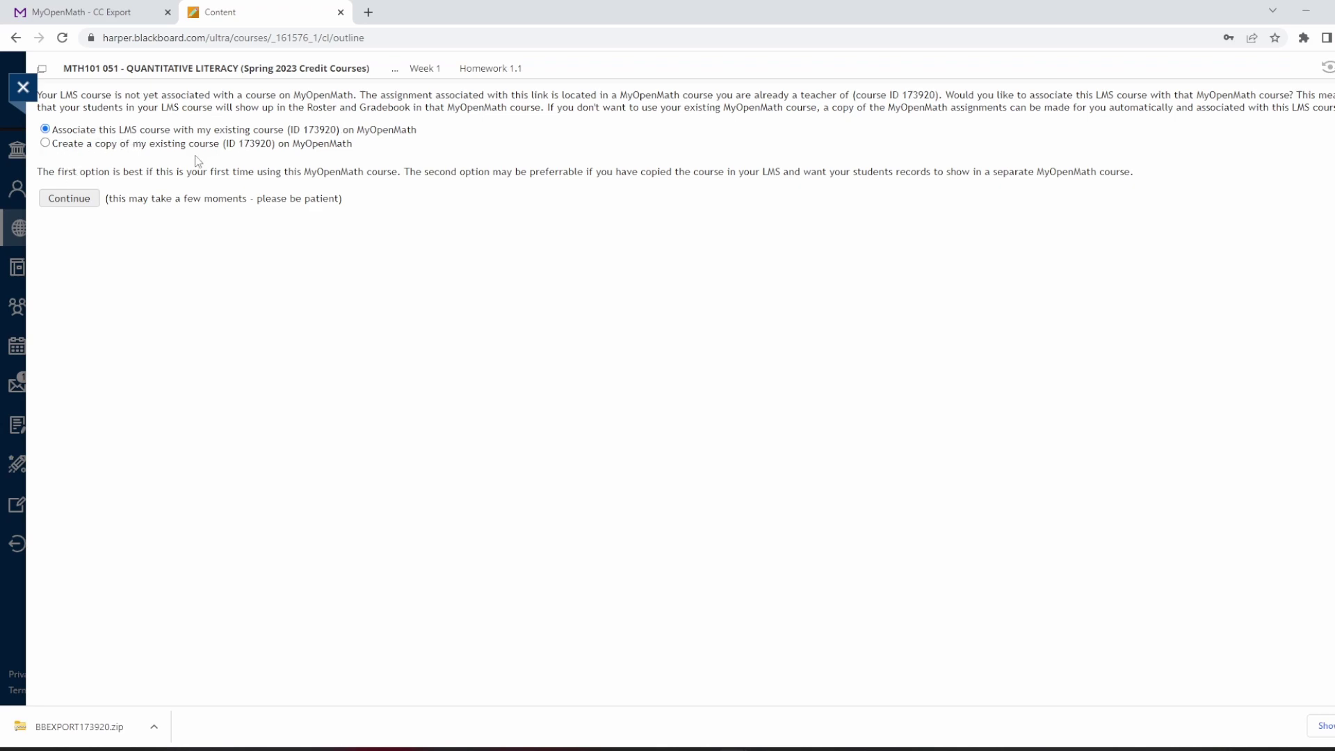
left_click(68, 198)
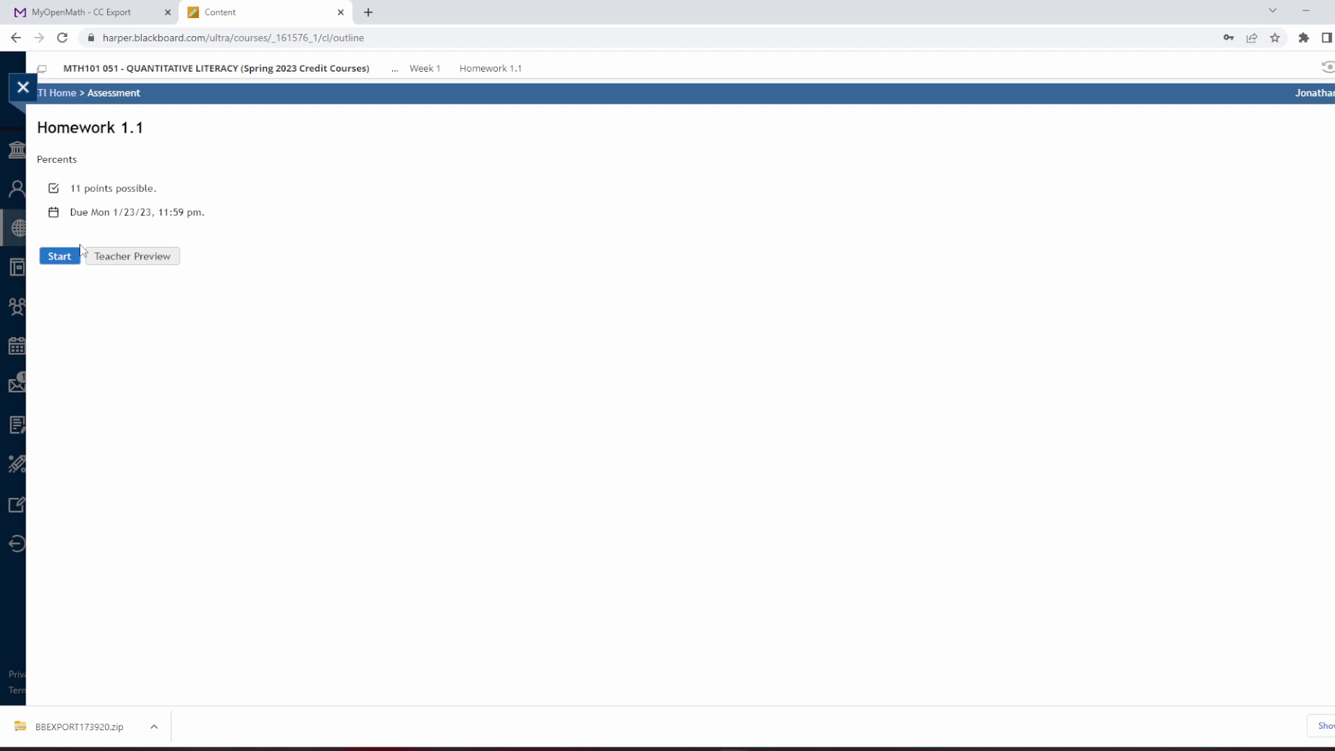
Step: Start Homework 1.1 and step forward to Question 5 (convert 0.063 to a percentage)
left_click(60, 256)
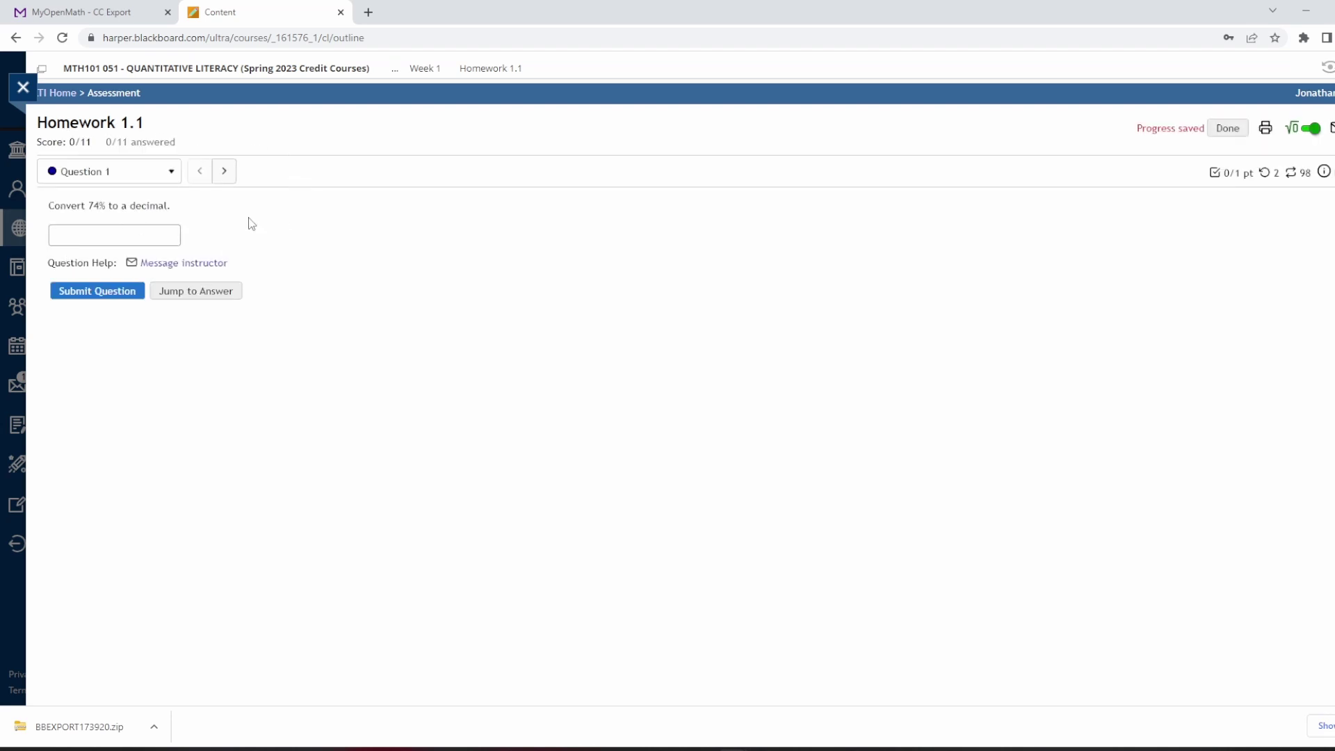
left_click(224, 171)
left_click(224, 171)
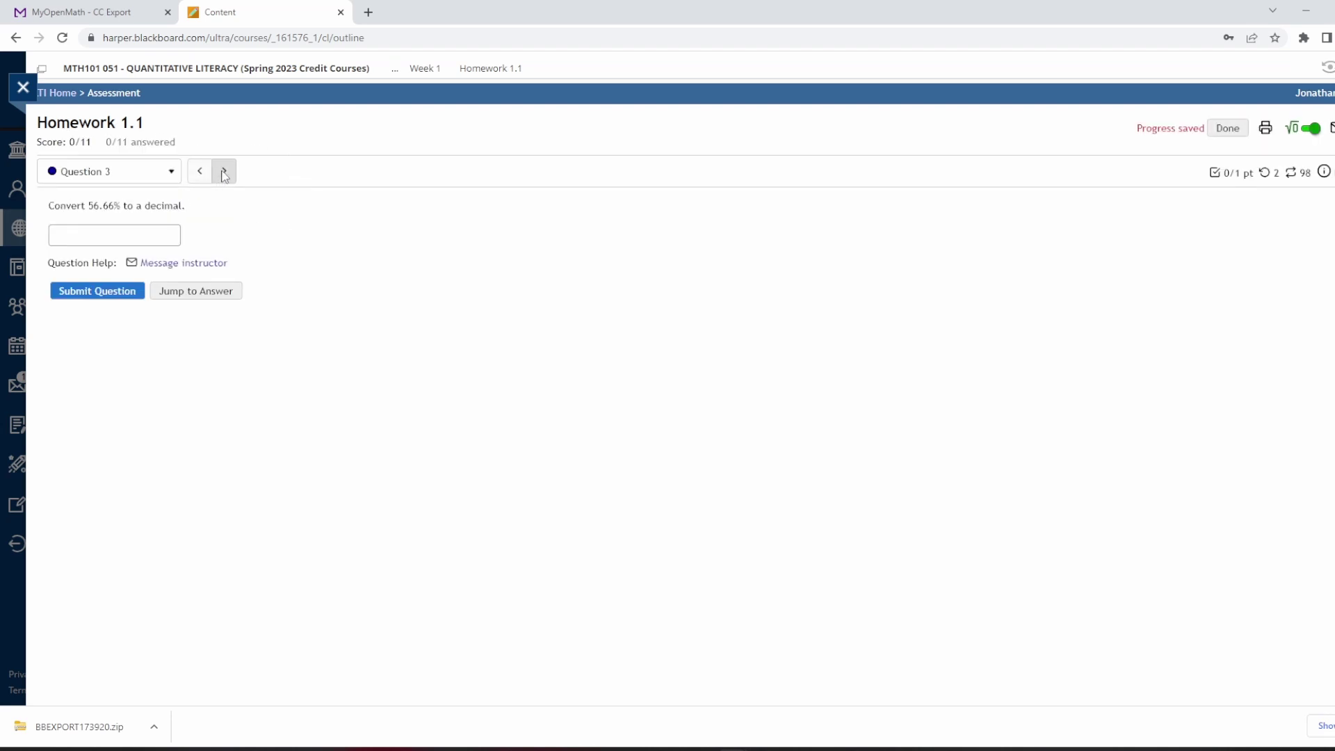
left_click(223, 171)
left_click(224, 171)
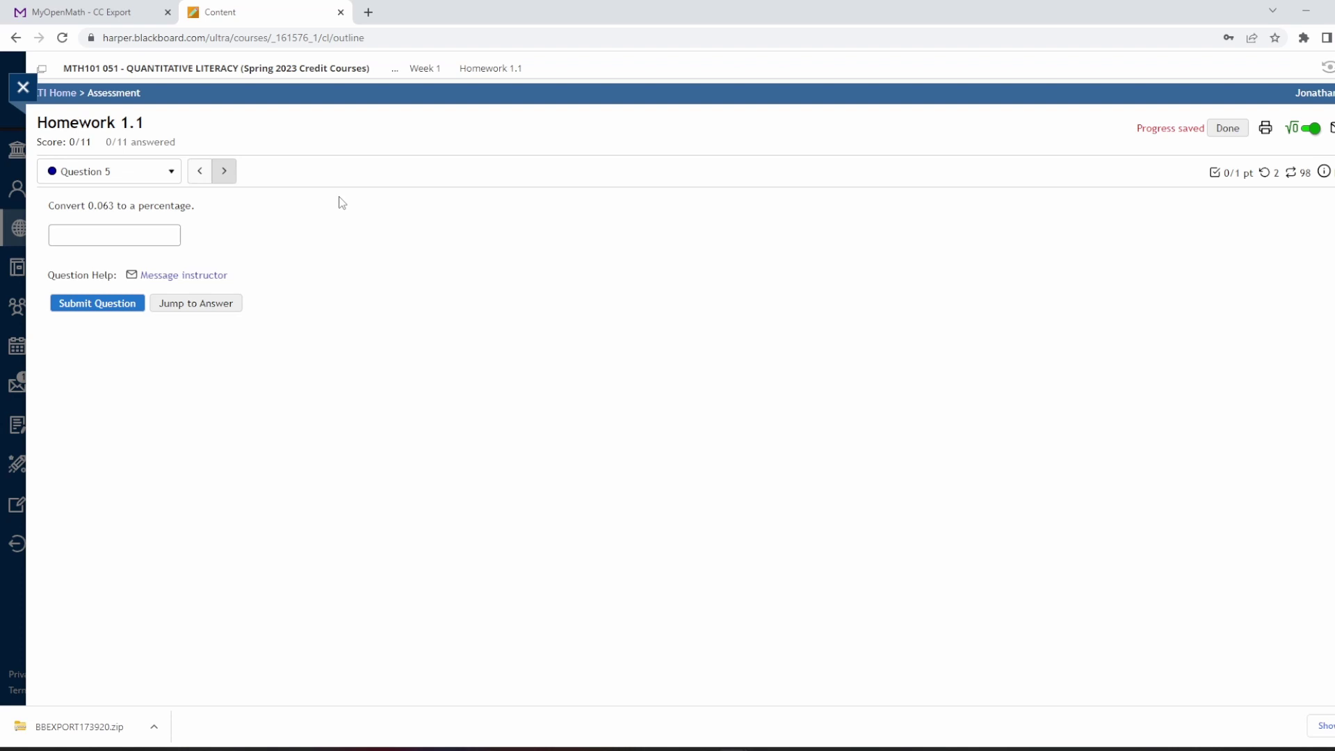
Step: Reopen the MTH101 051 course and switch on Student Preview
left_click(22, 87)
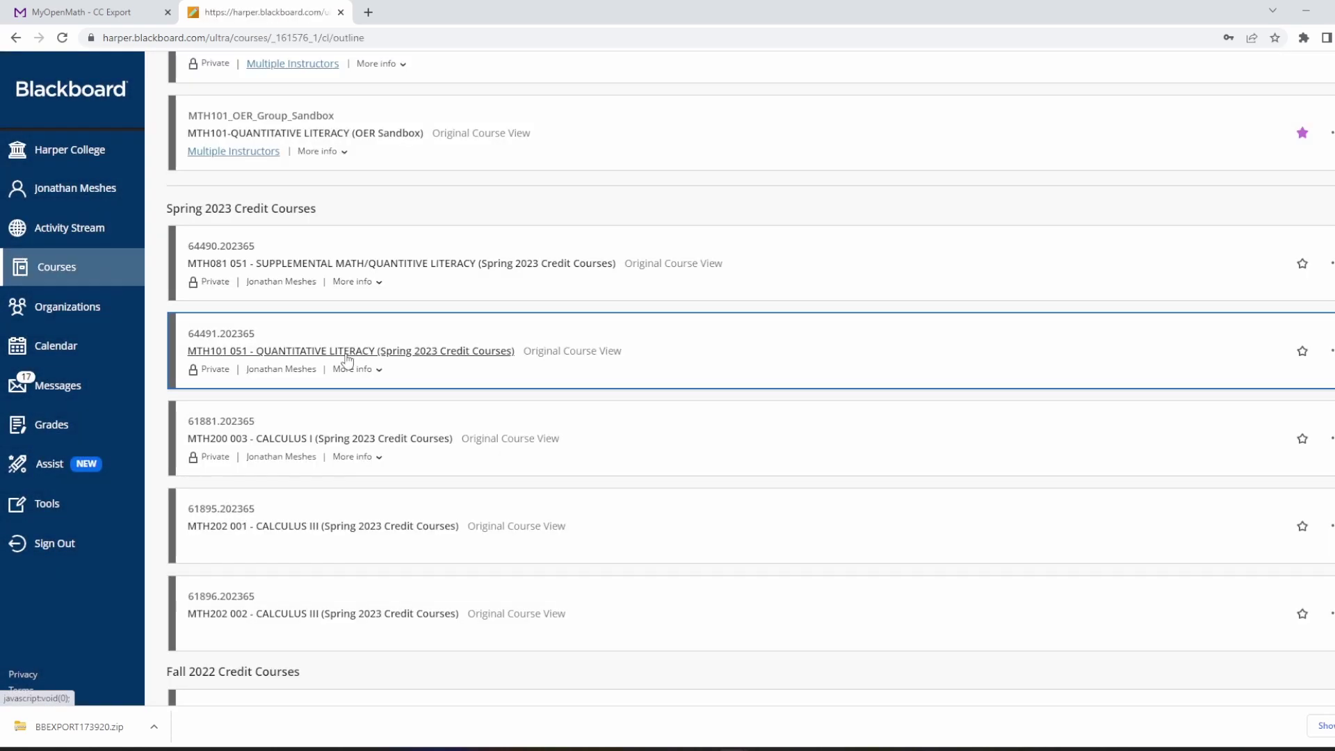
left_click(346, 353)
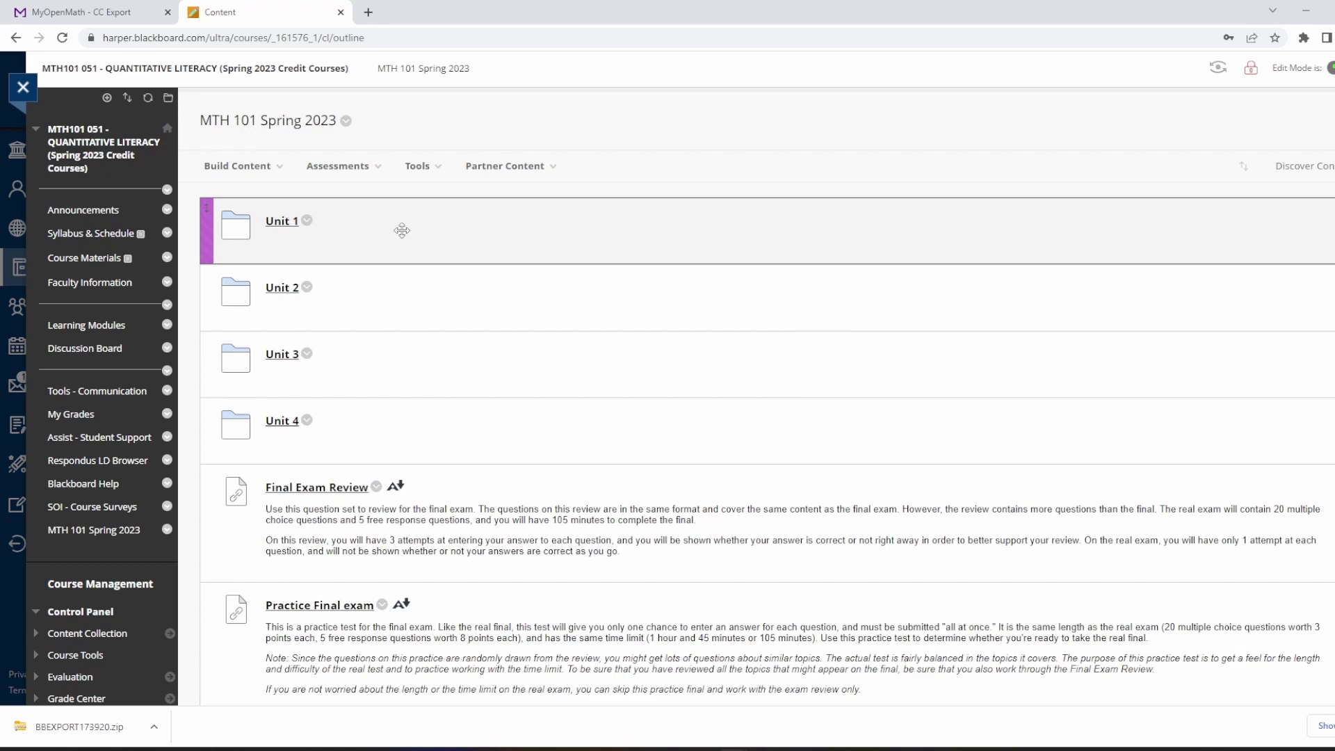
left_click(1217, 68)
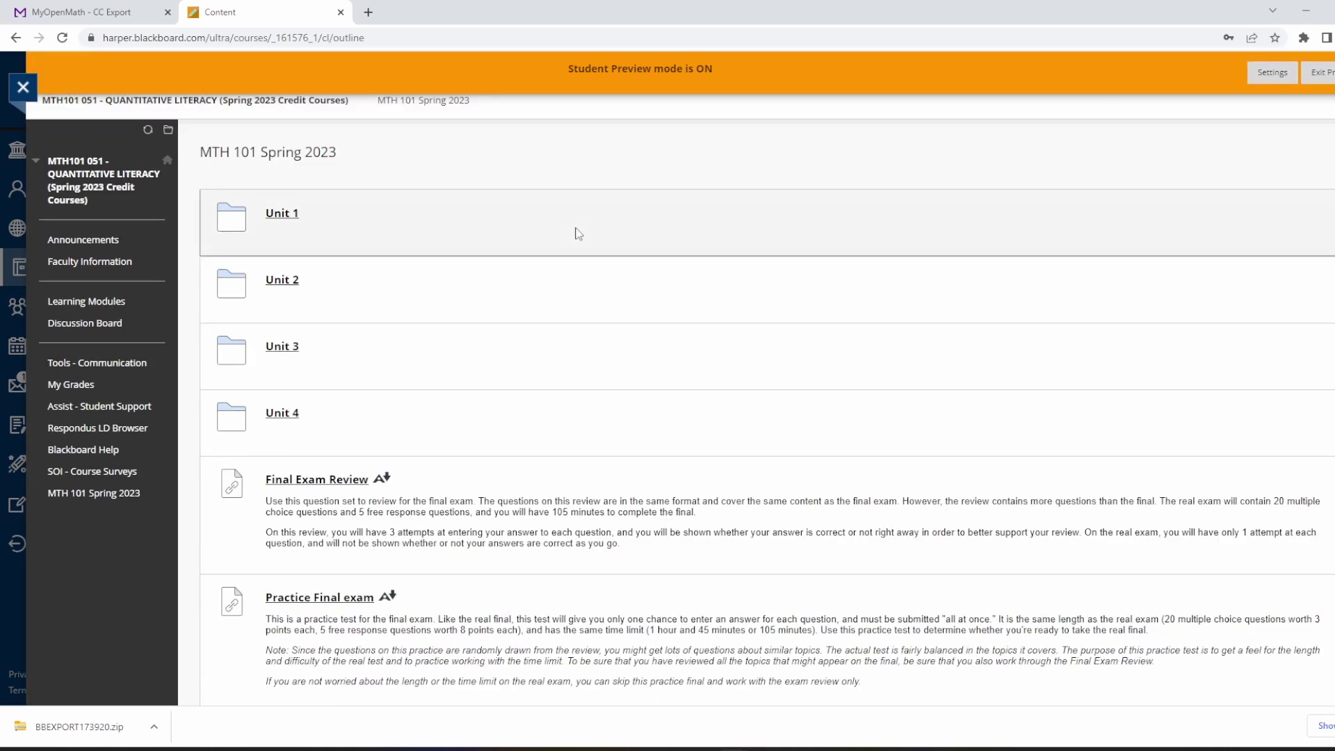
Step: As a student, open Learning Modules > Week 1 and start Homework 1.1 at Question 1
left_click(114, 241)
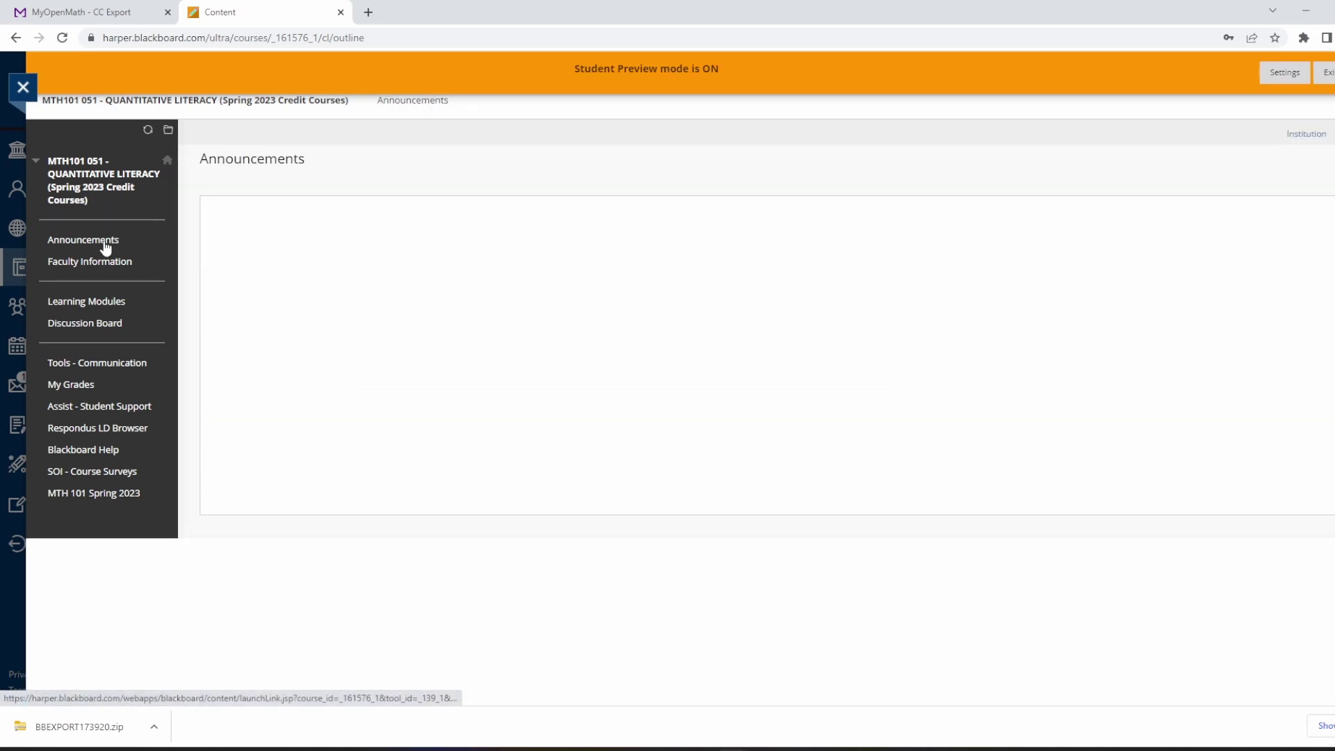
left_click(107, 301)
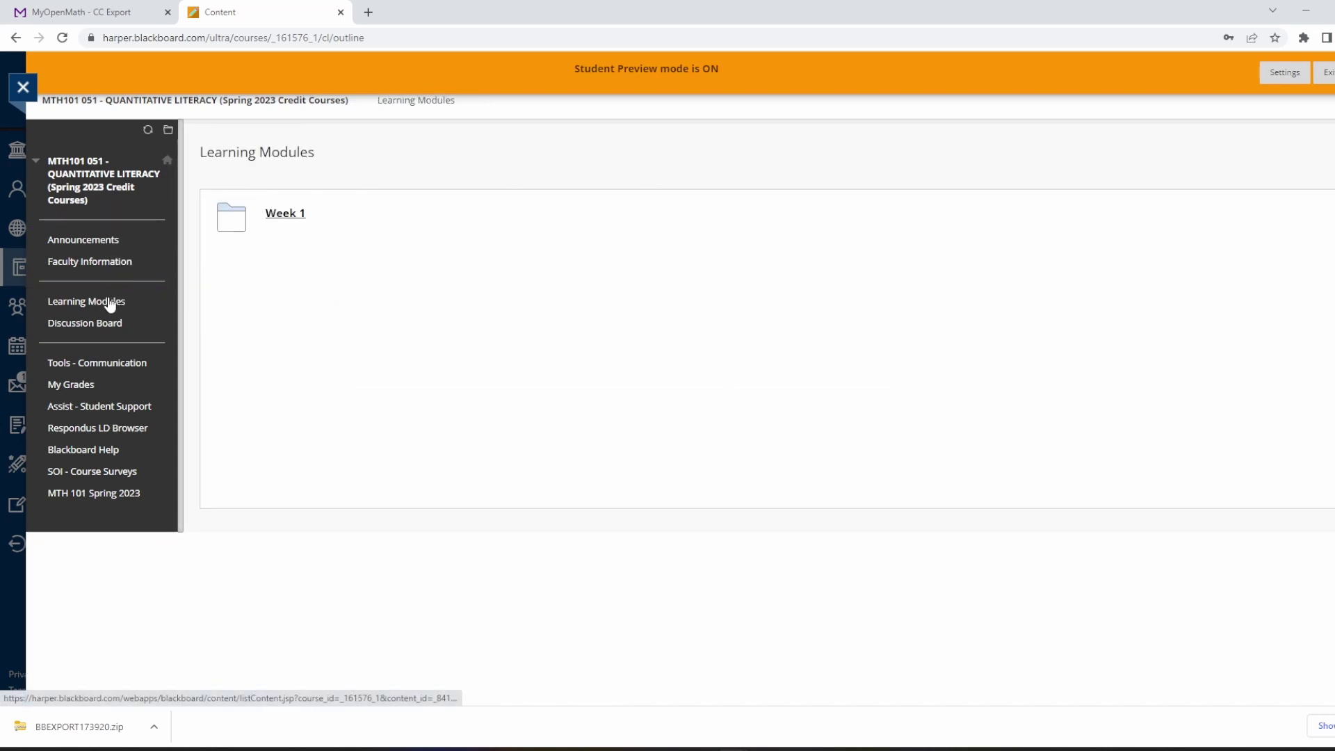
left_click(295, 216)
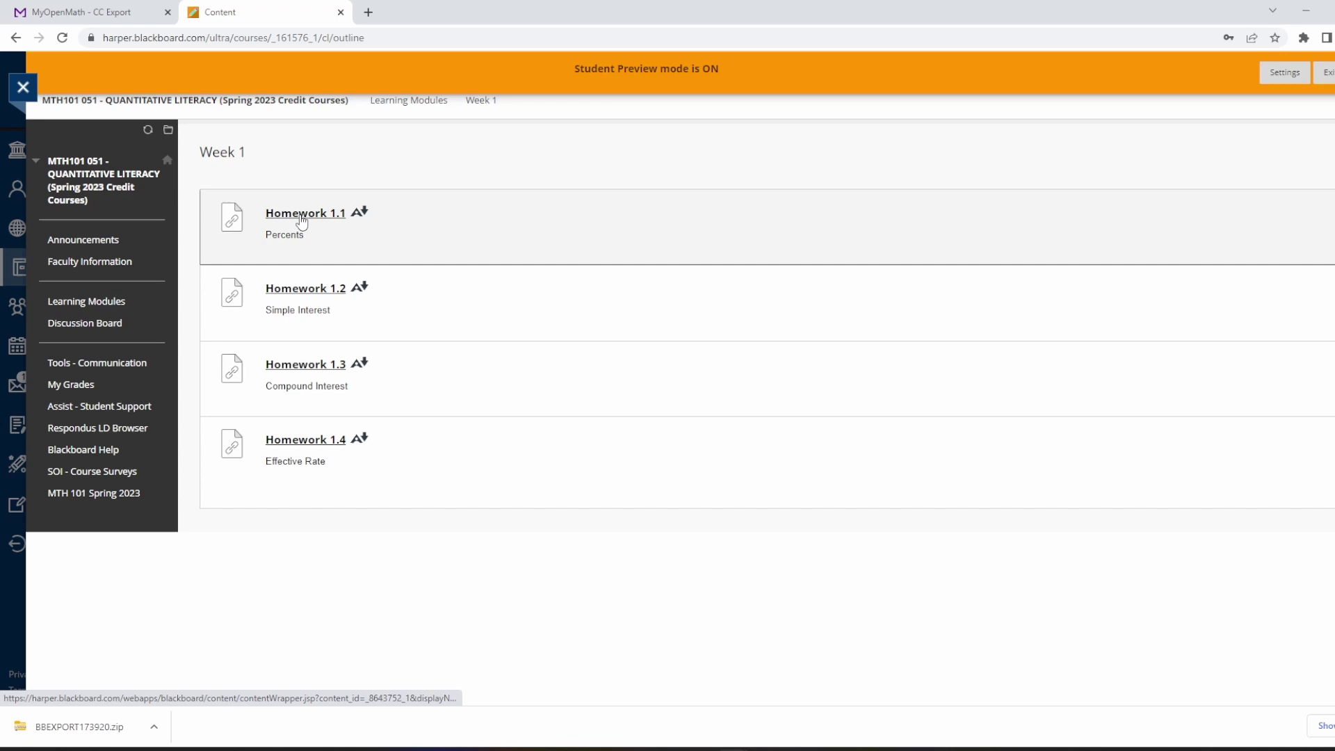
left_click(303, 216)
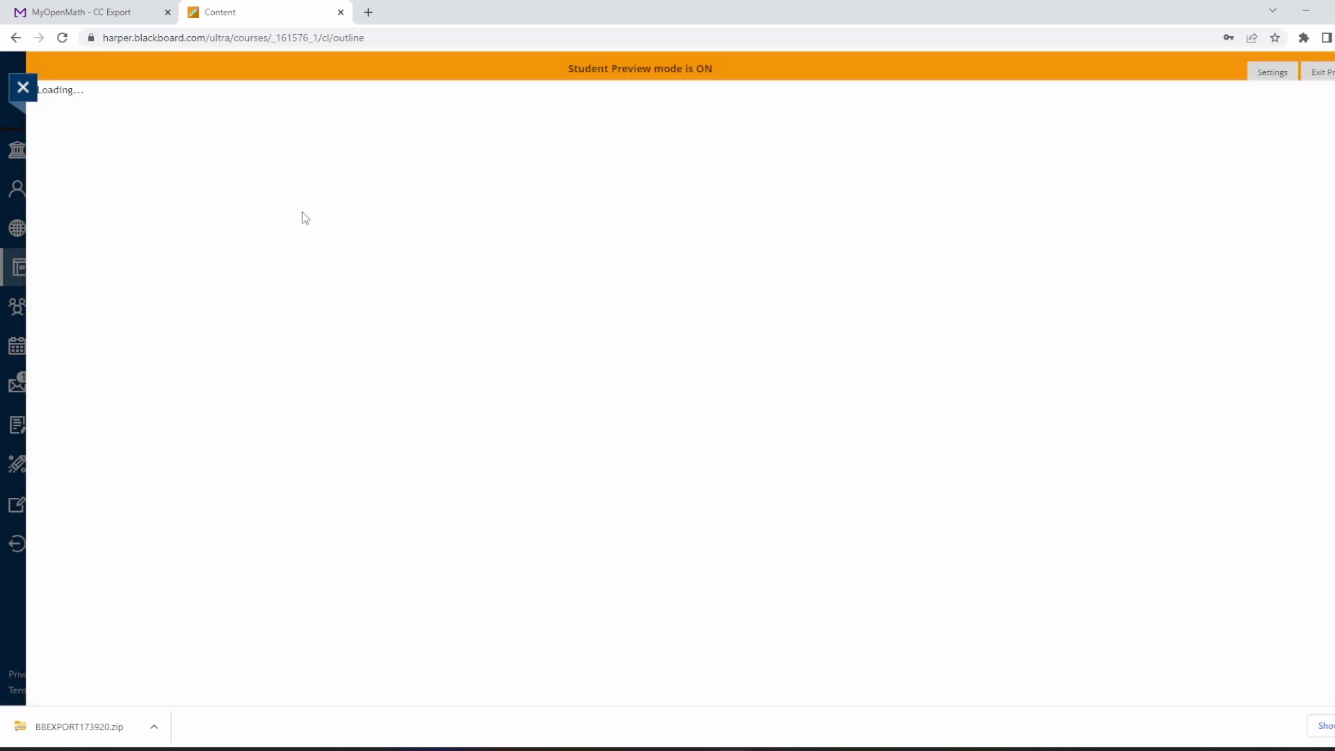
left_click(60, 244)
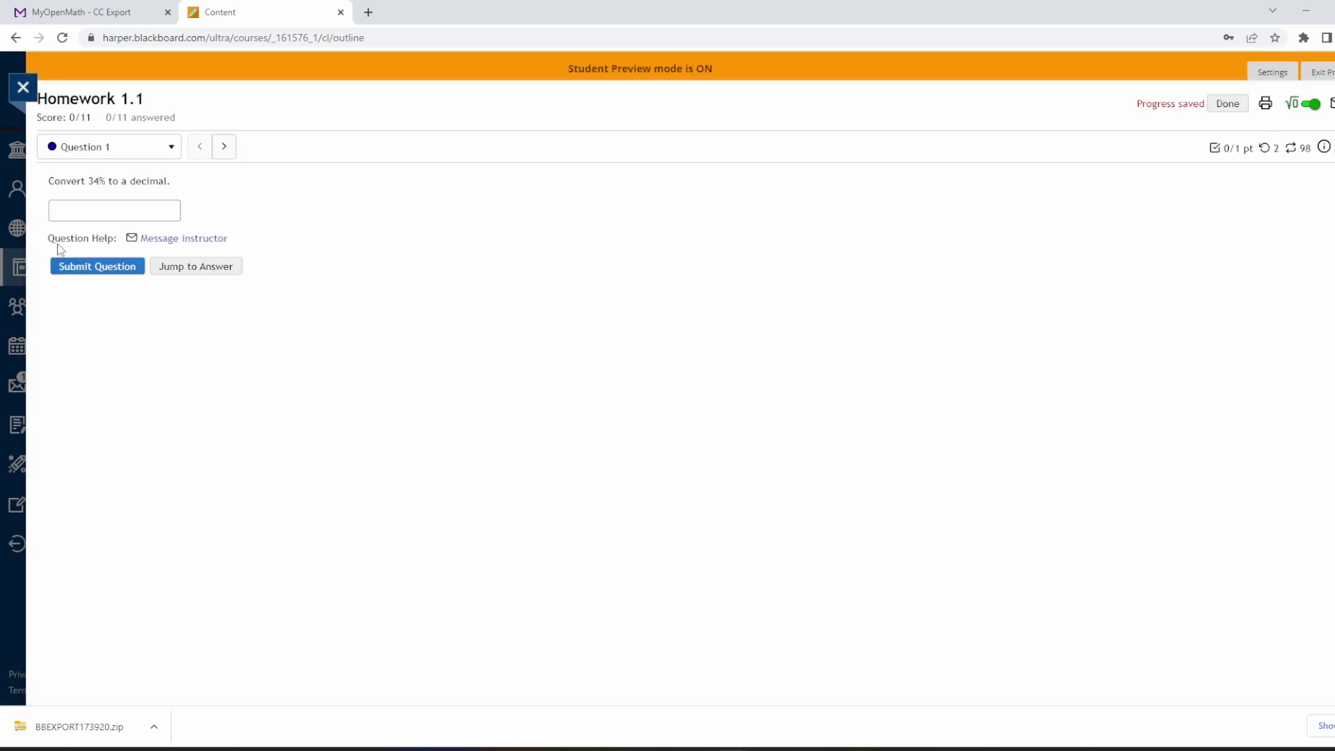